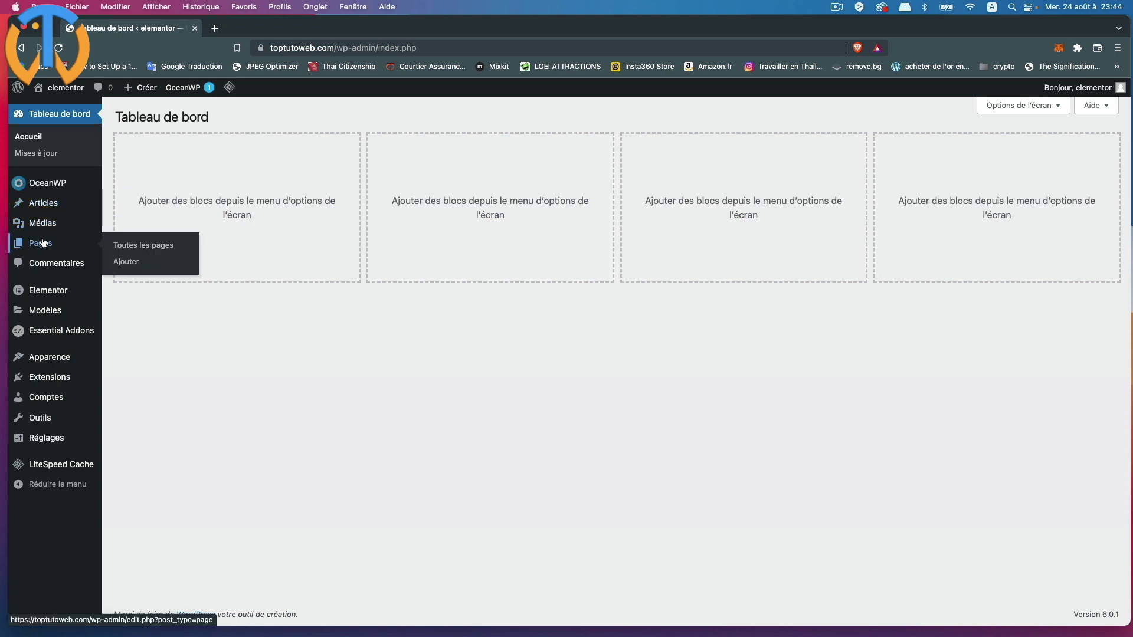
- Open the "exemple" page from the site's page list for editing with Elementor
left_click(122, 244)
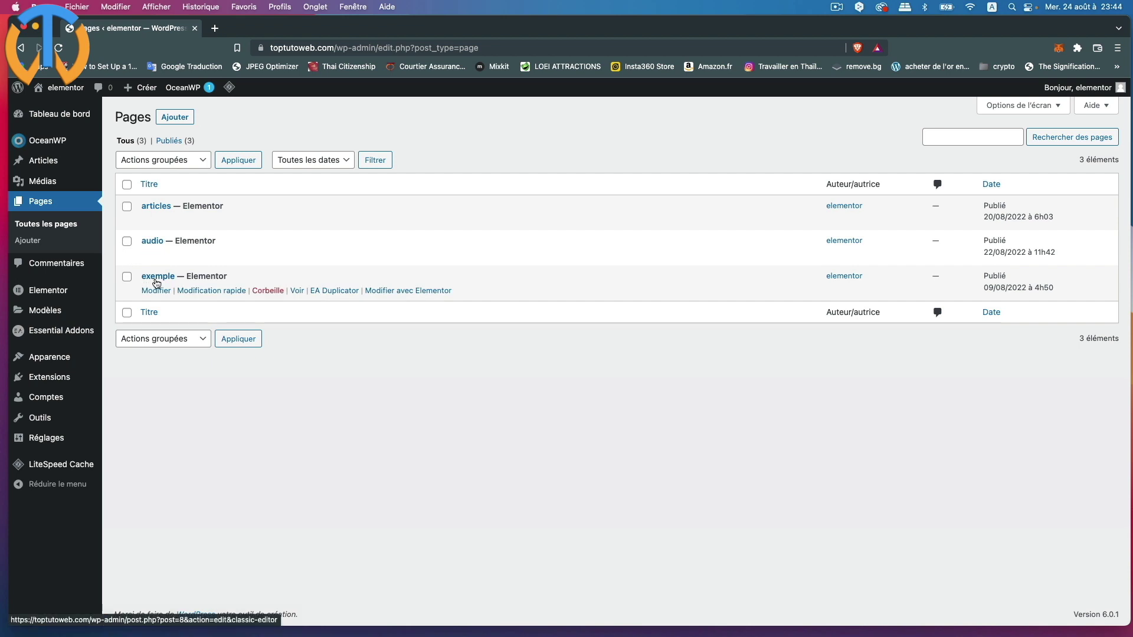
left_click(408, 291)
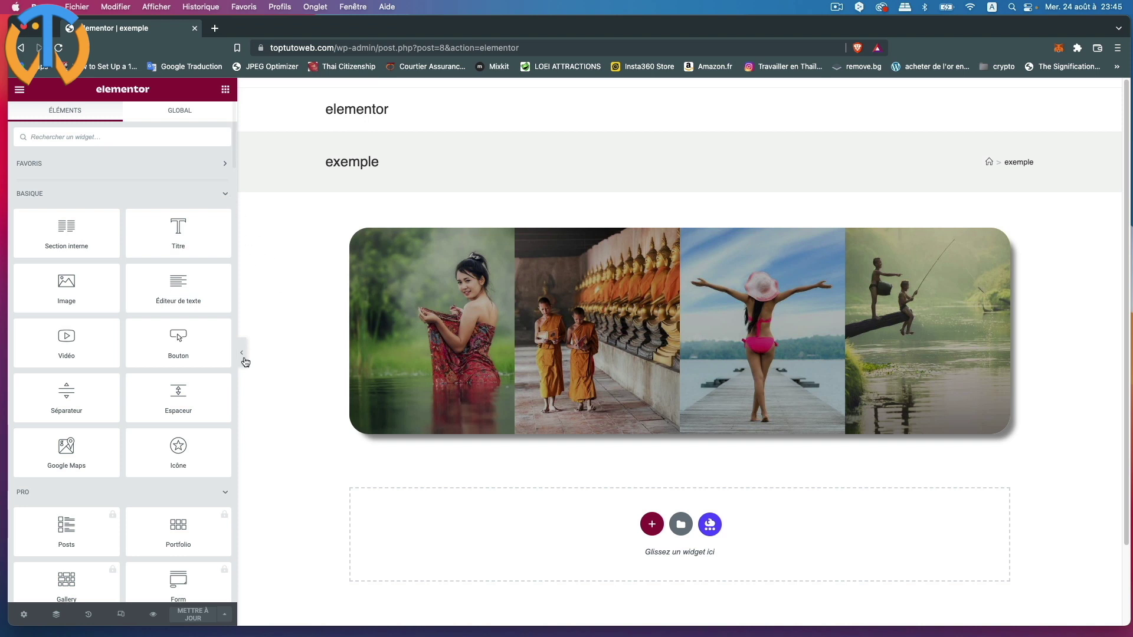
- Browse the widget library and collapse the Basique, Pro and Général categories to reach the Essential Addons widgets
scroll(177, 396, "down", 10)
scroll(154, 389, "down", 10)
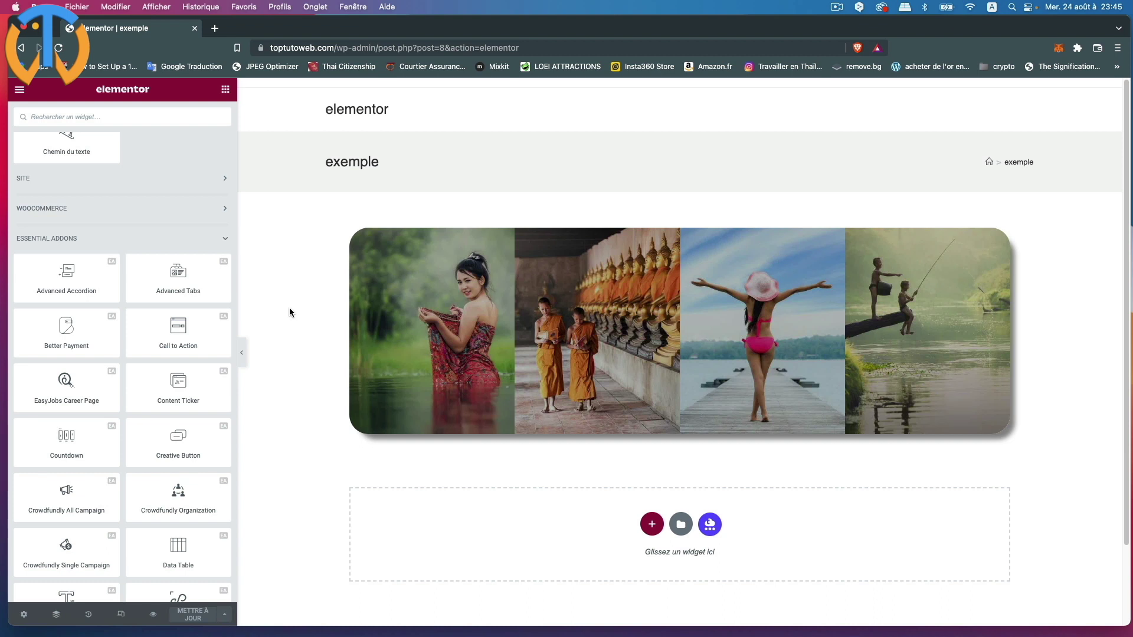
scroll(177, 230, "down", 10)
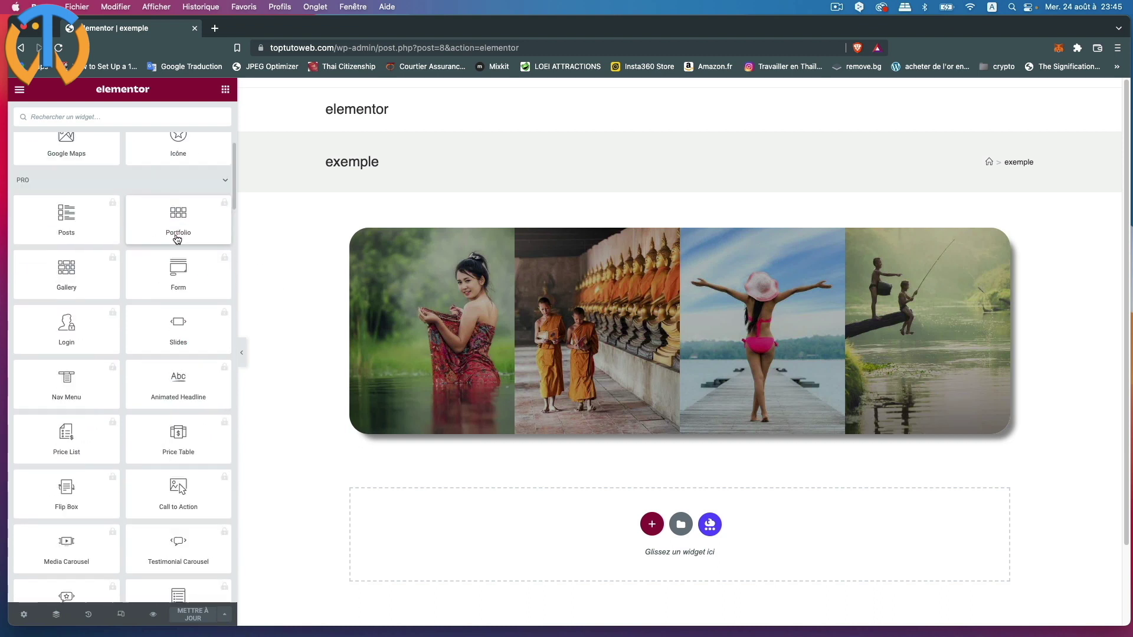
scroll(177, 238, "up", 5)
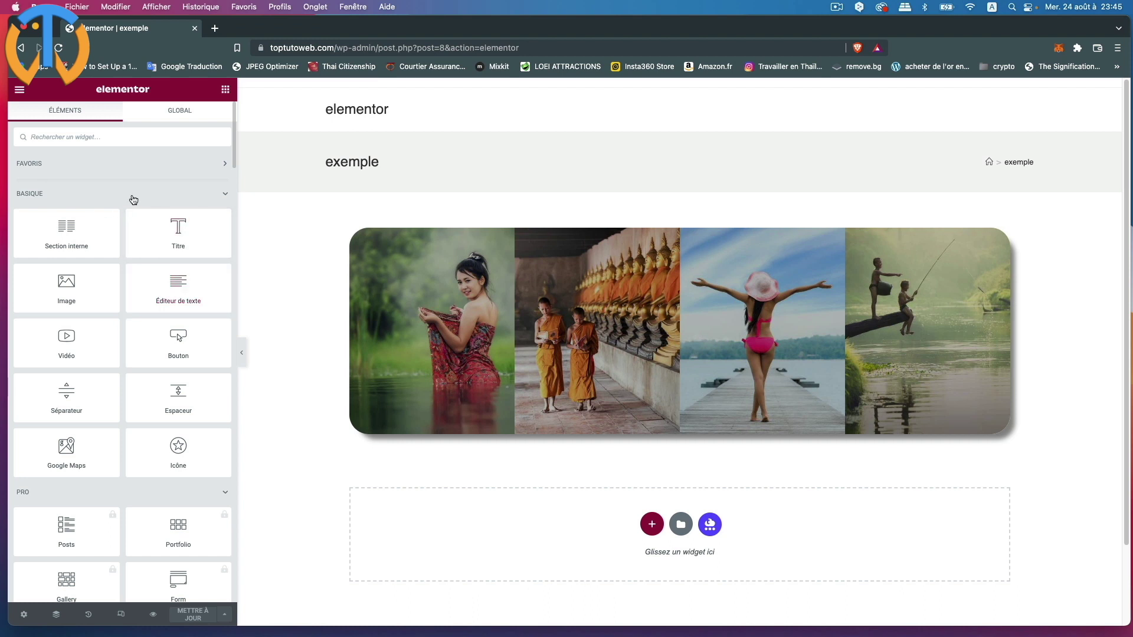
left_click(225, 196)
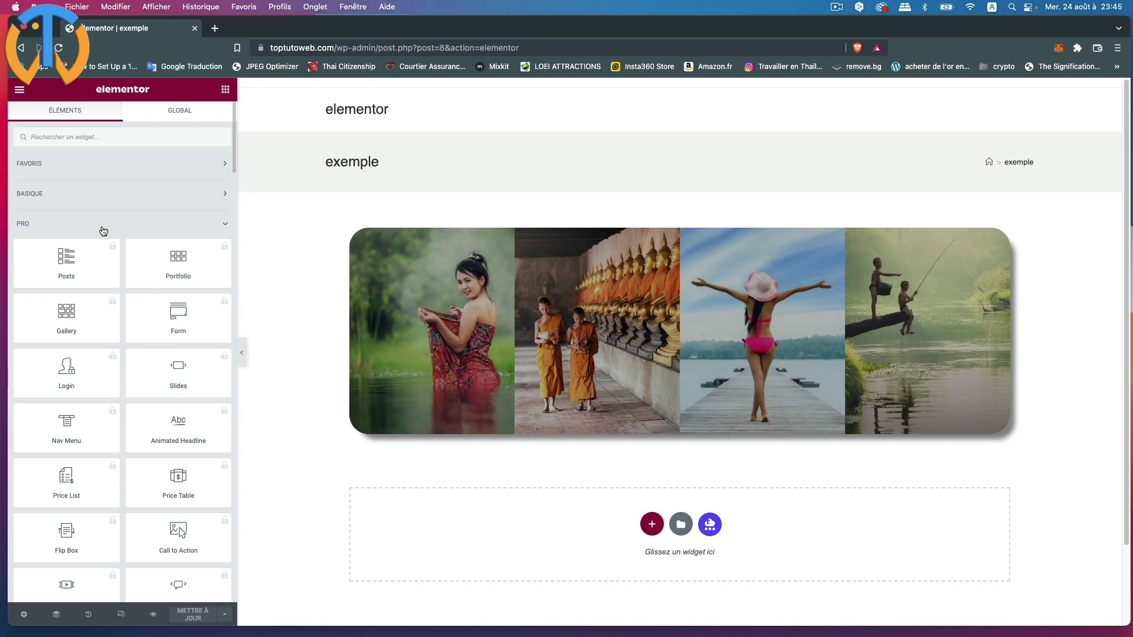
left_click(225, 230)
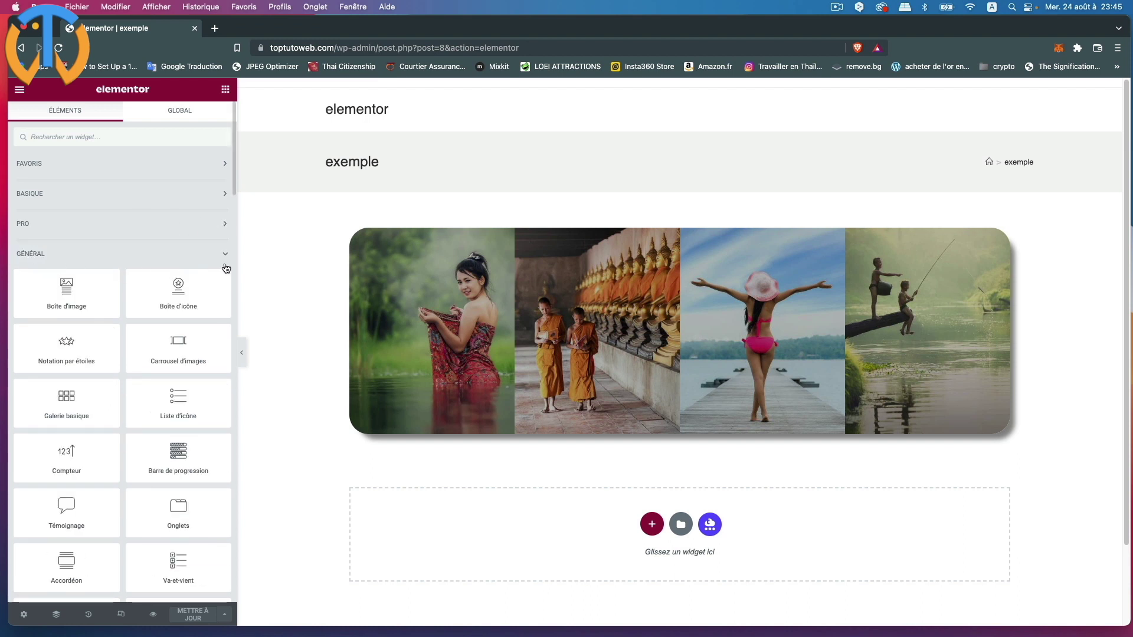
left_click(225, 254)
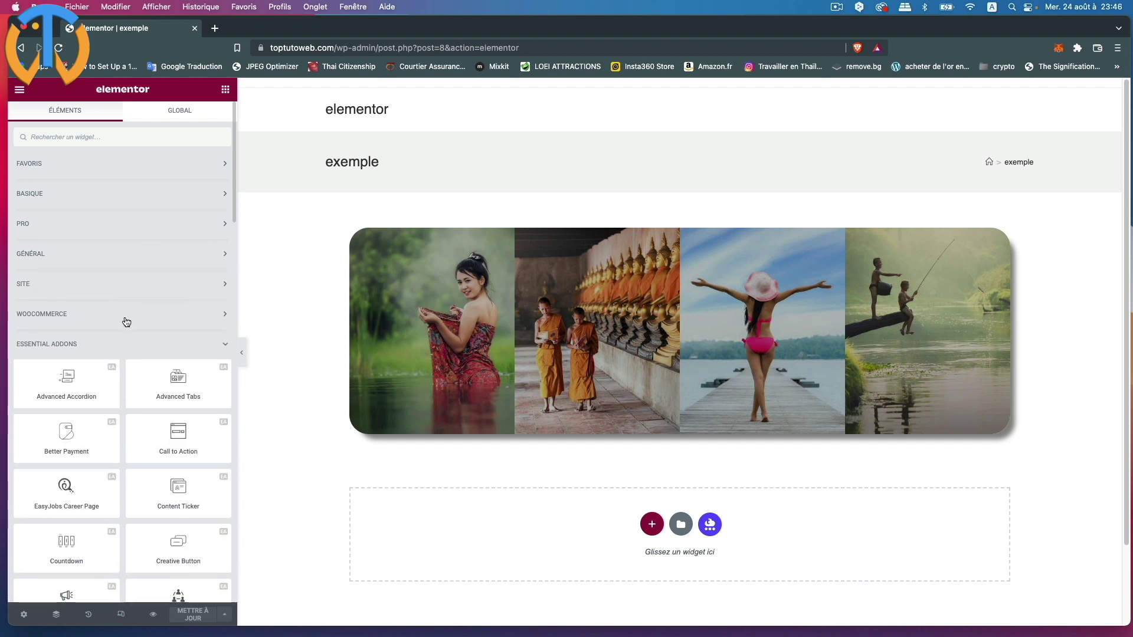
scroll(118, 331, "down", 5)
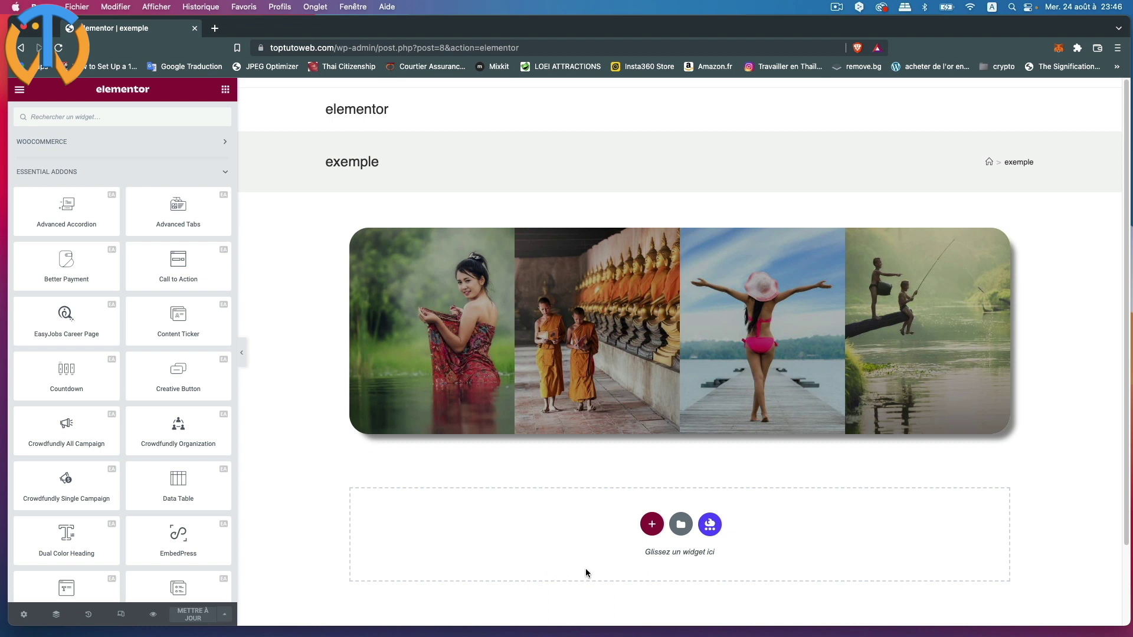
- Add a single-column section below the image gallery and place an Advanced Accordion widget in it
left_click(652, 533)
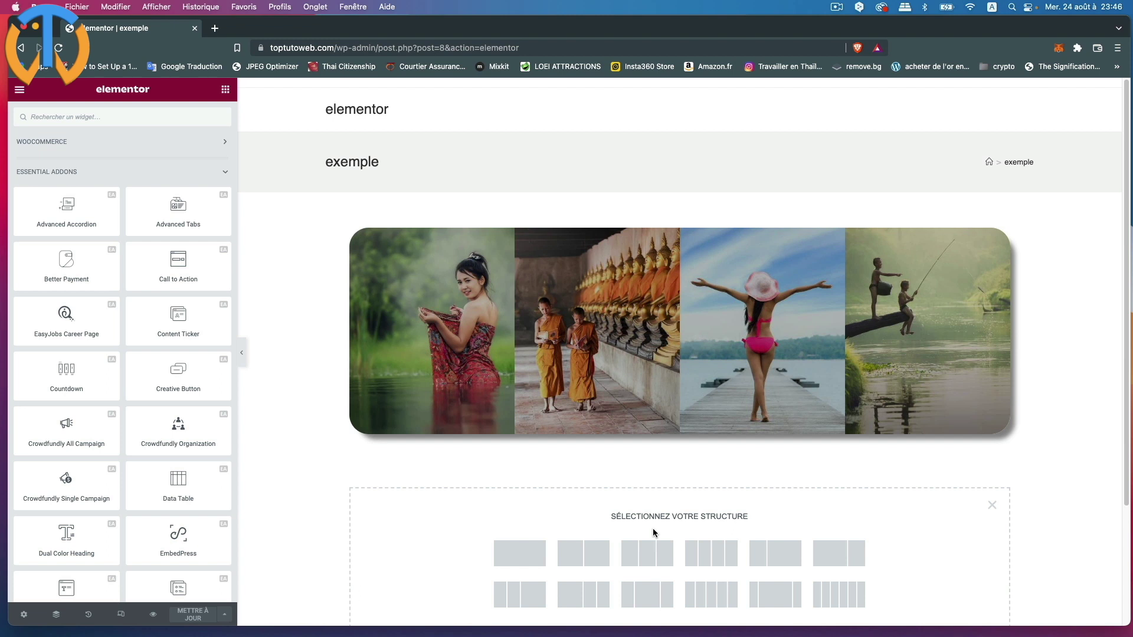
left_click(517, 559)
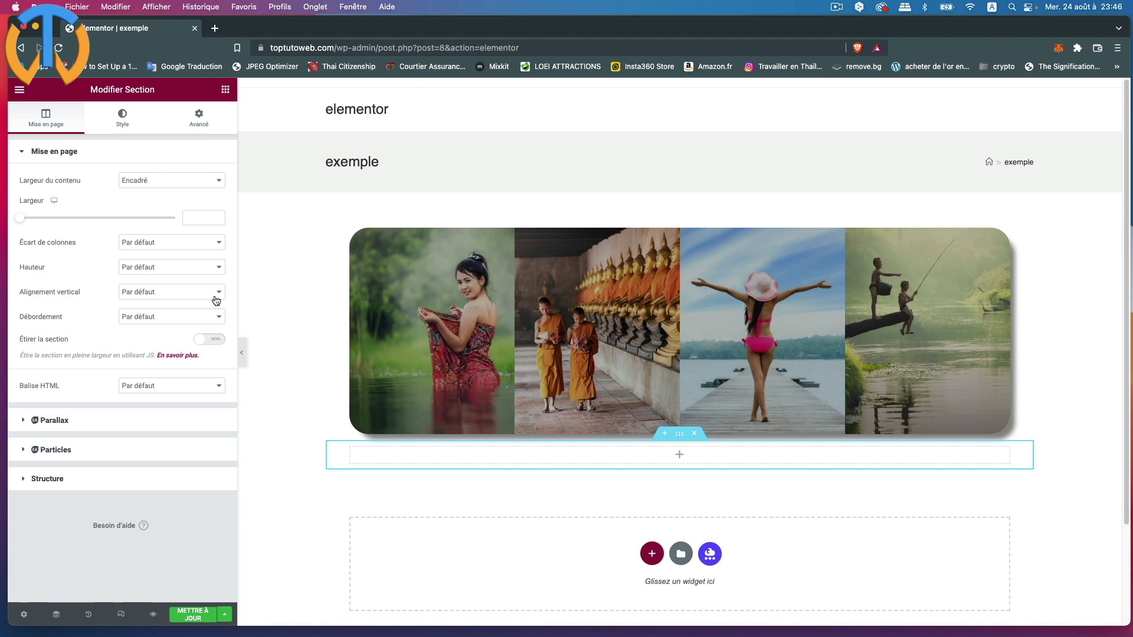
left_click(225, 89)
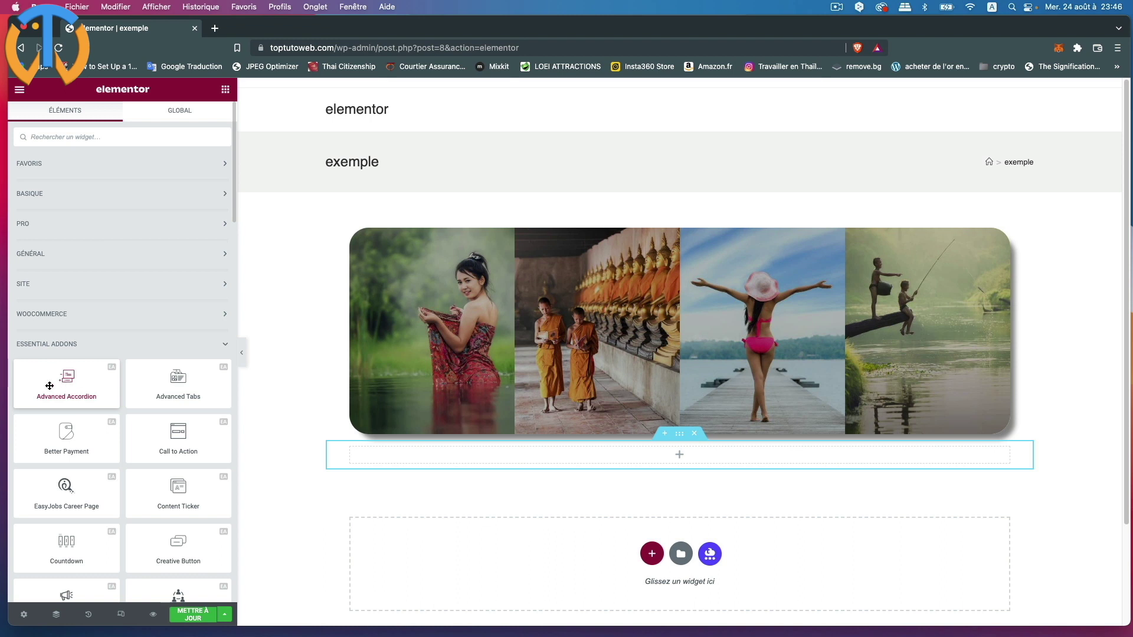
left_click_drag(67, 377, 524, 454)
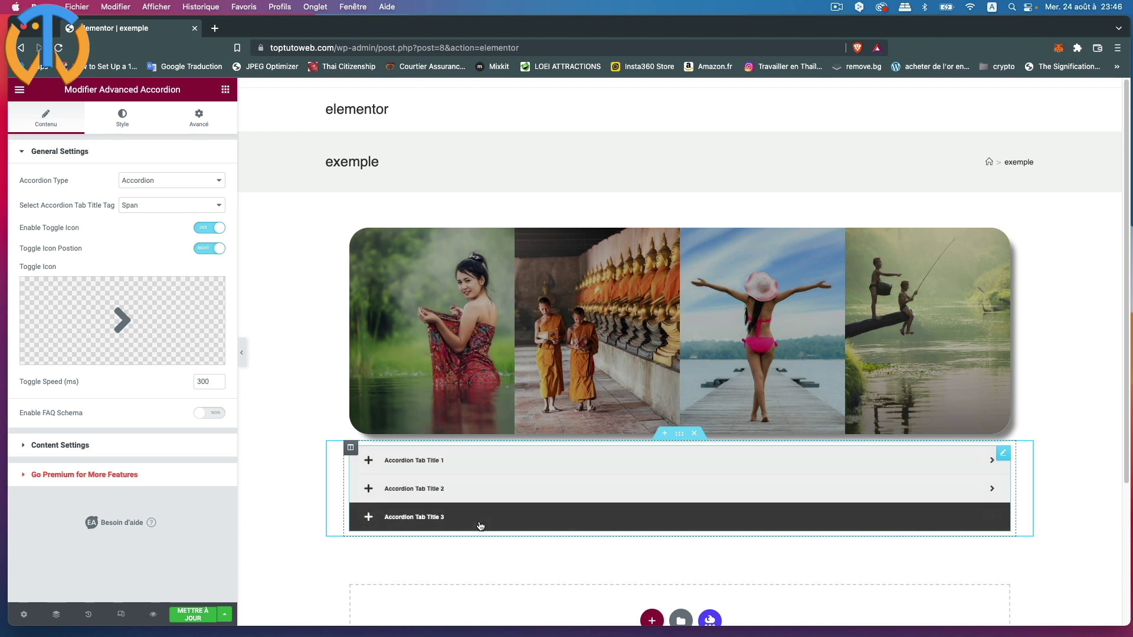
- Expand the first and second accordion entries in turn, and collapse them to preview the behaviour
left_click(454, 464)
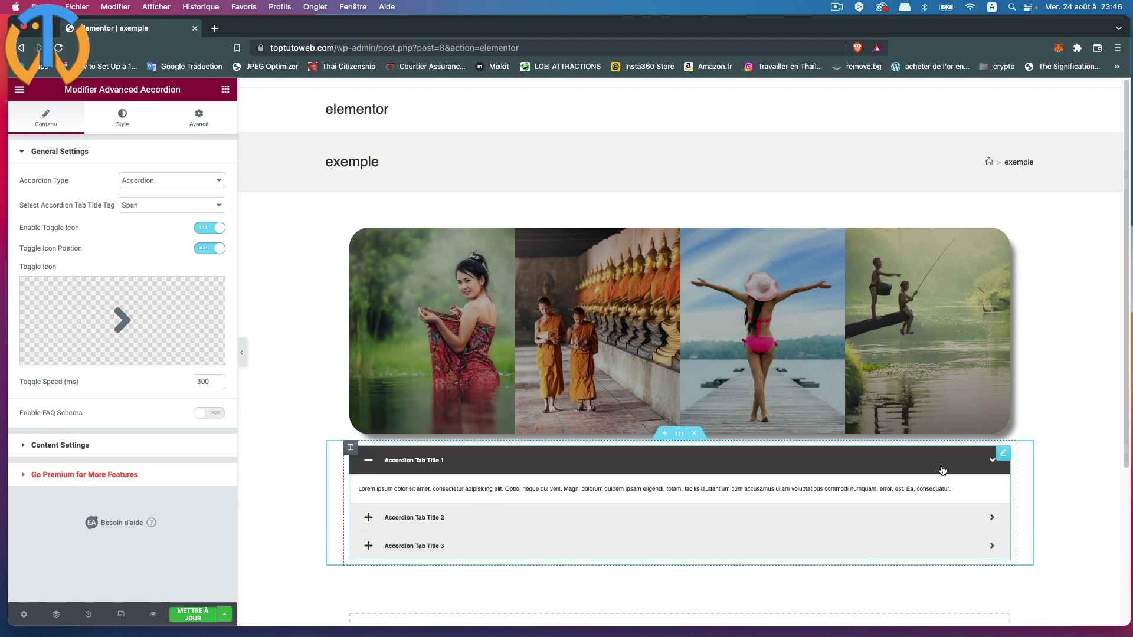
left_click(431, 520)
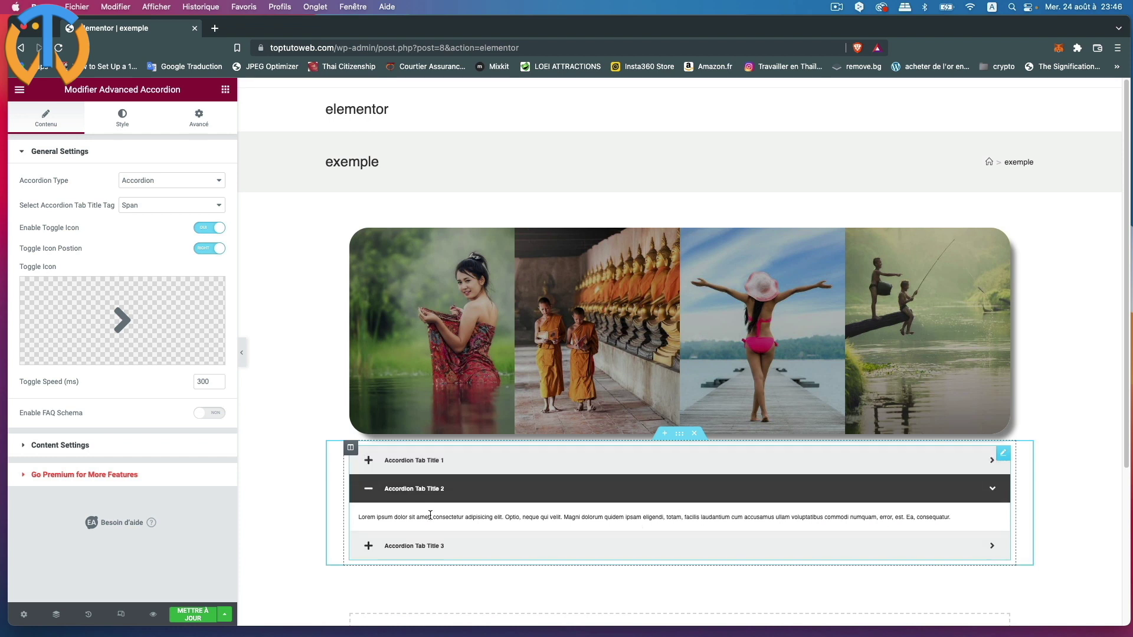
left_click(402, 496)
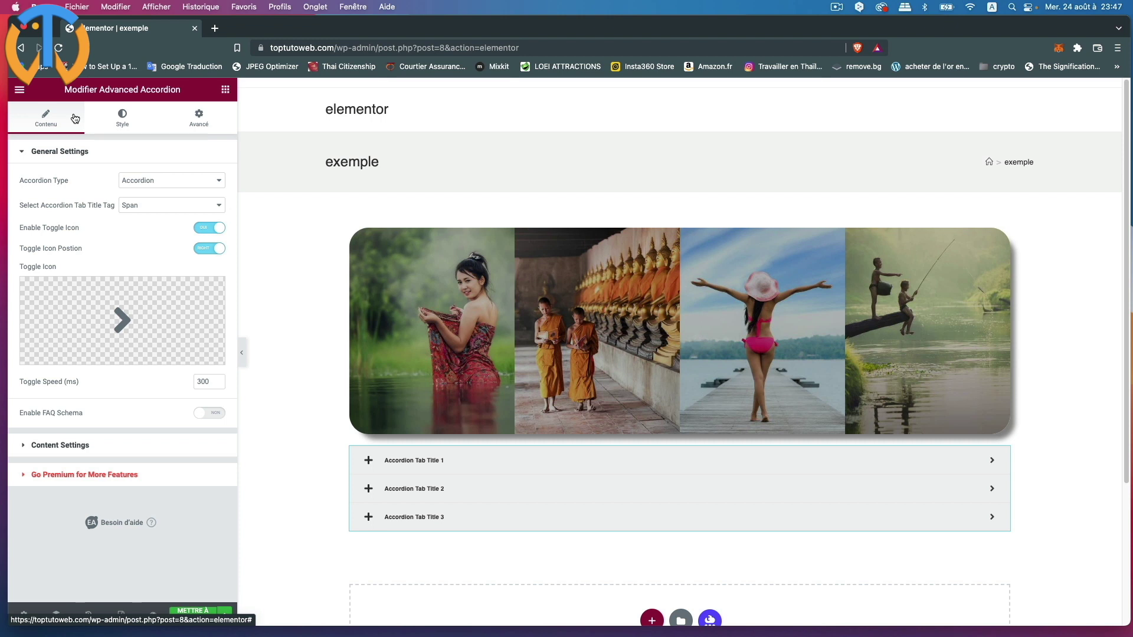
- Try the accordion with its toggle icon disabled, and enable the icon again
mouse_move(91, 363)
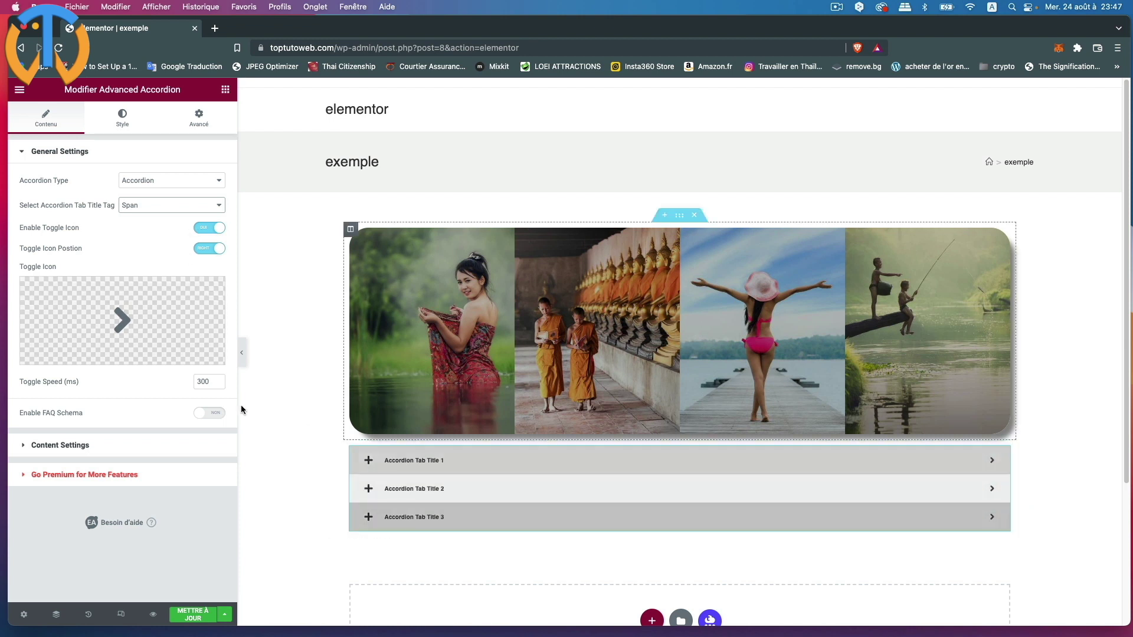
left_click(202, 230)
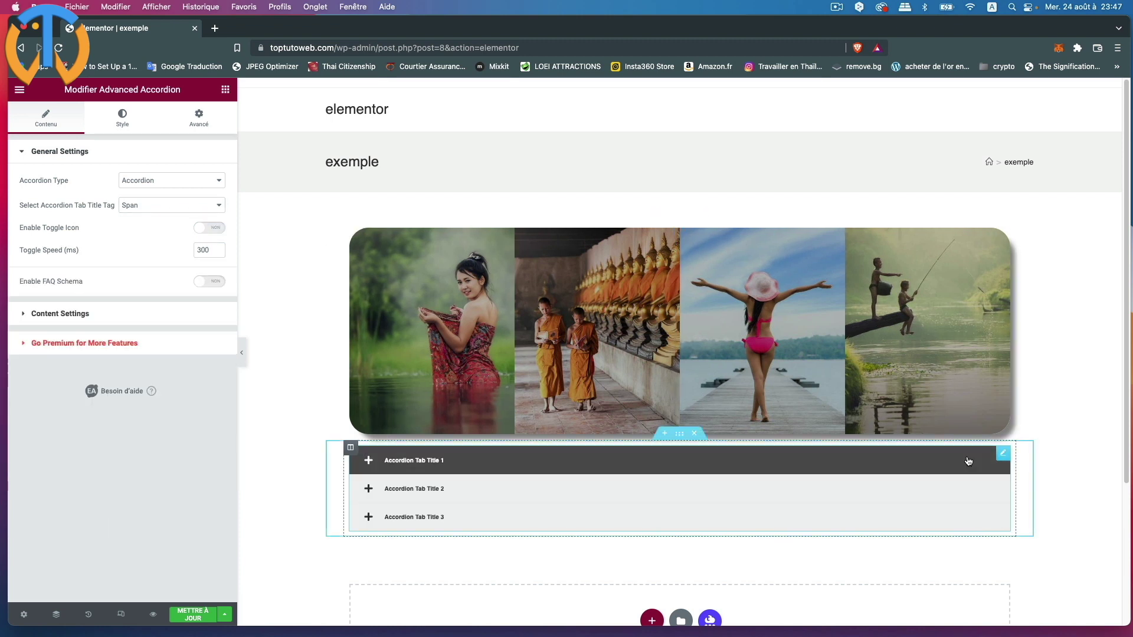
left_click(220, 230)
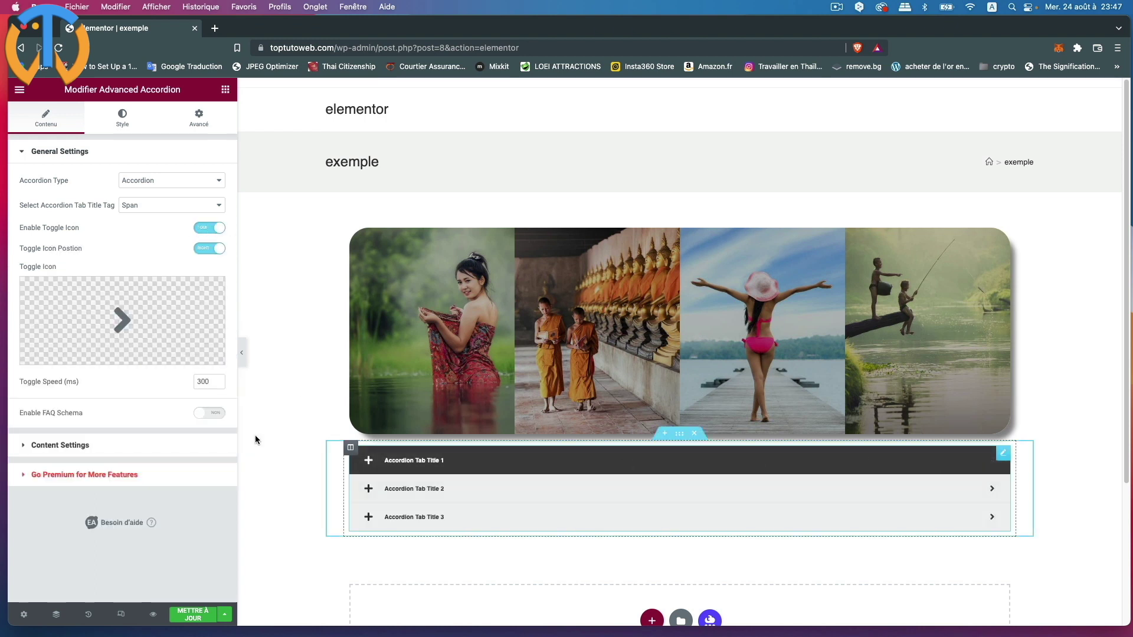
- Test opening and closing the first accordion entry, and view the icon library available for the toggle icon
mouse_move(139, 325)
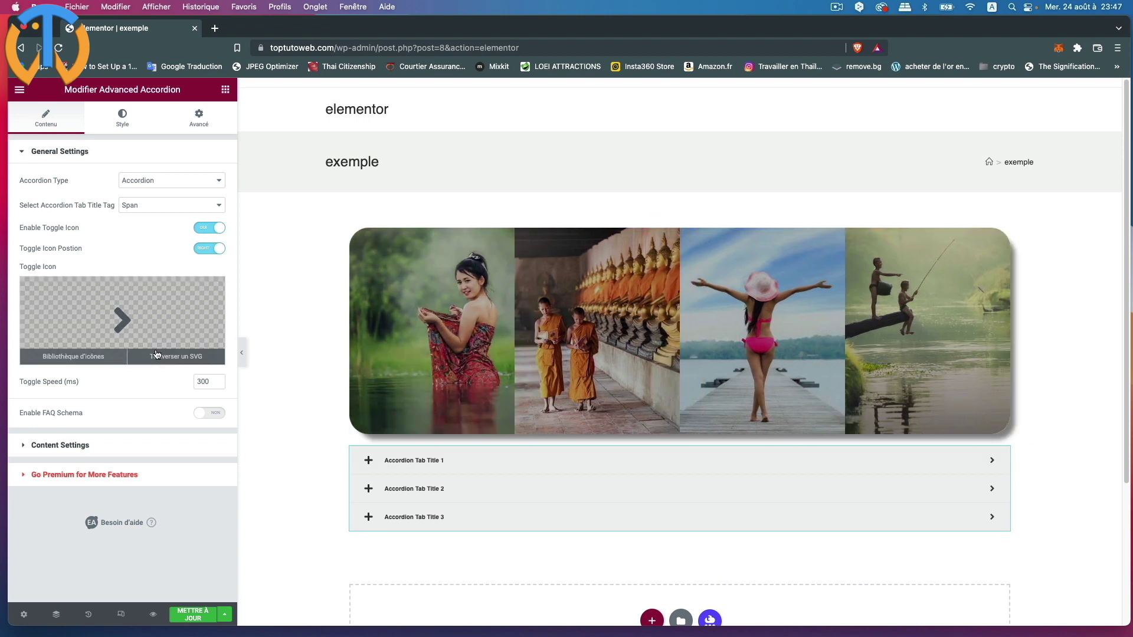
left_click(933, 464)
left_click(933, 465)
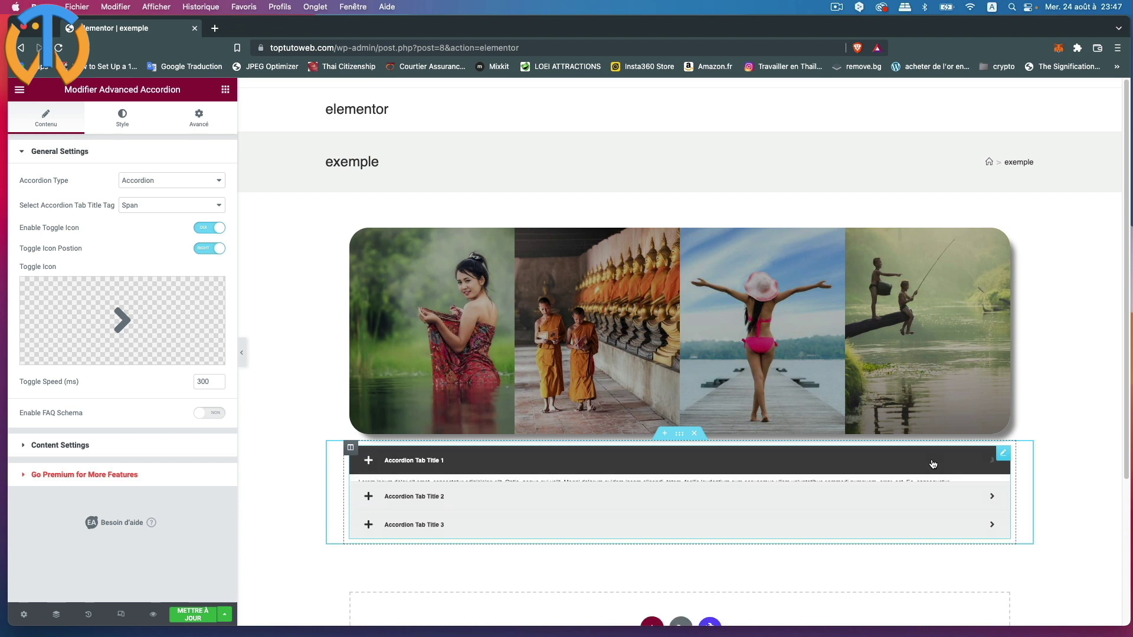
left_click(933, 464)
left_click(933, 465)
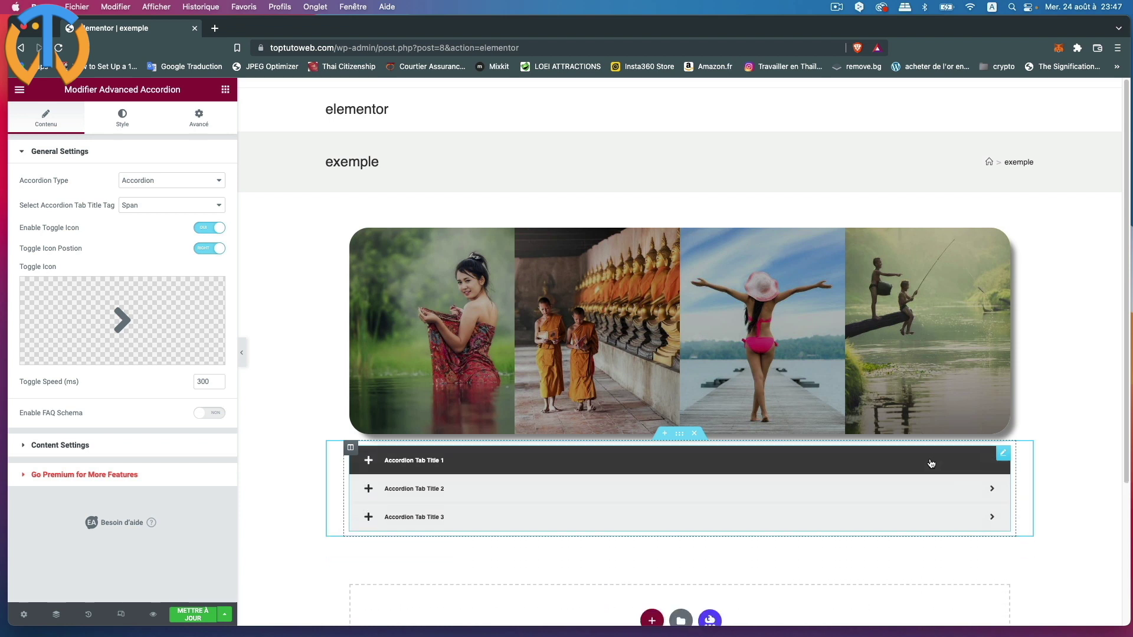
left_click(71, 358)
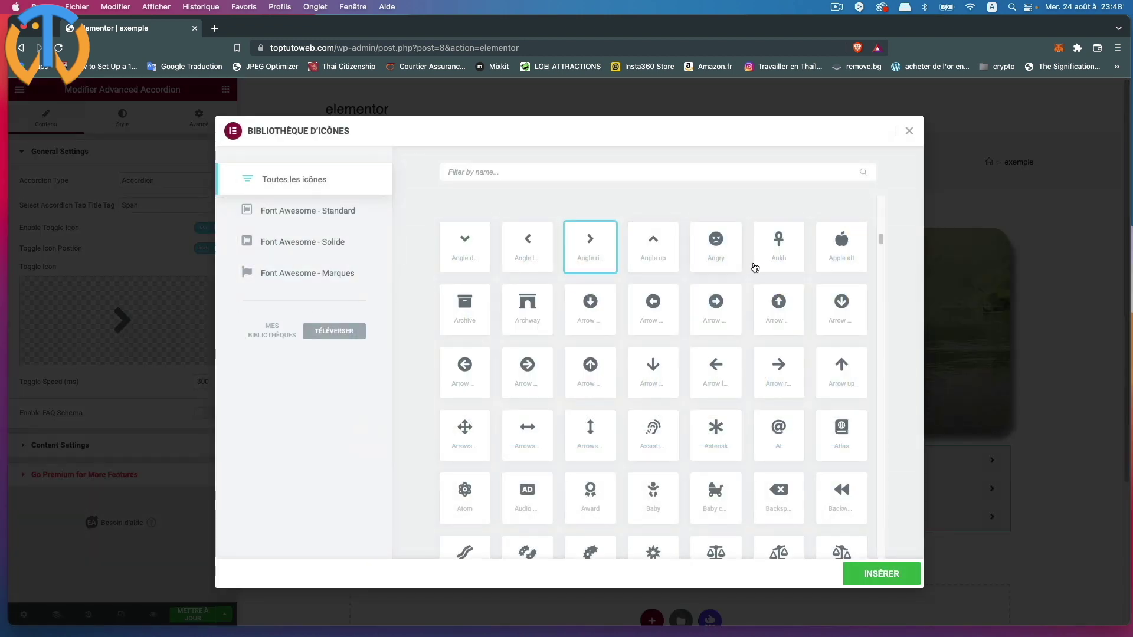
left_click(909, 131)
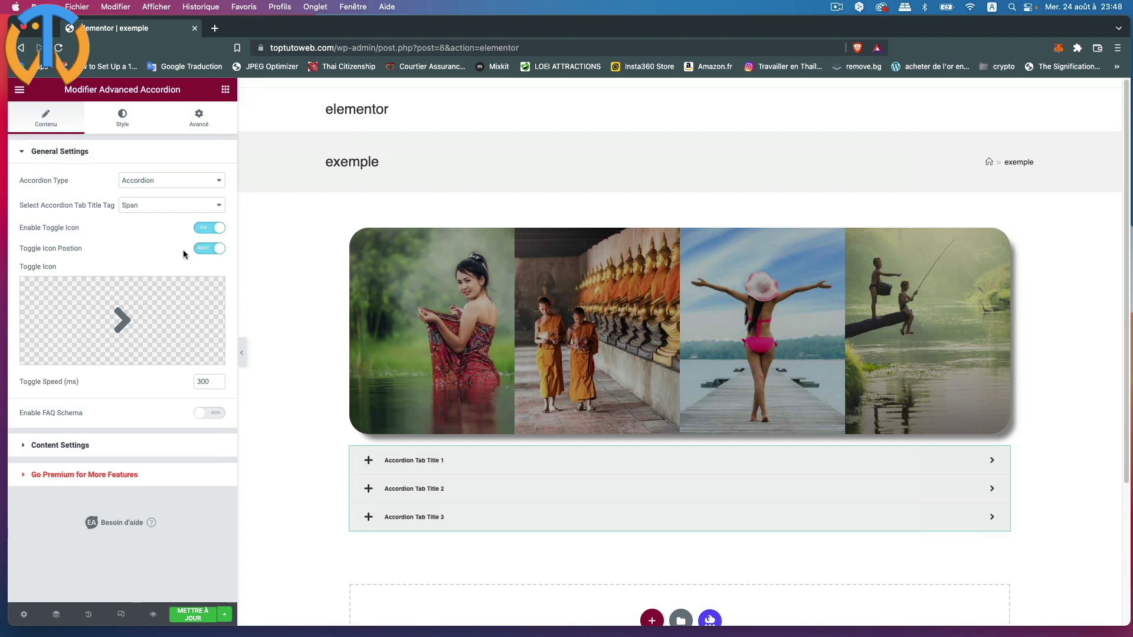
- Try the toggle icon position on the left of the accordion, and restore it to the right
left_click(203, 249)
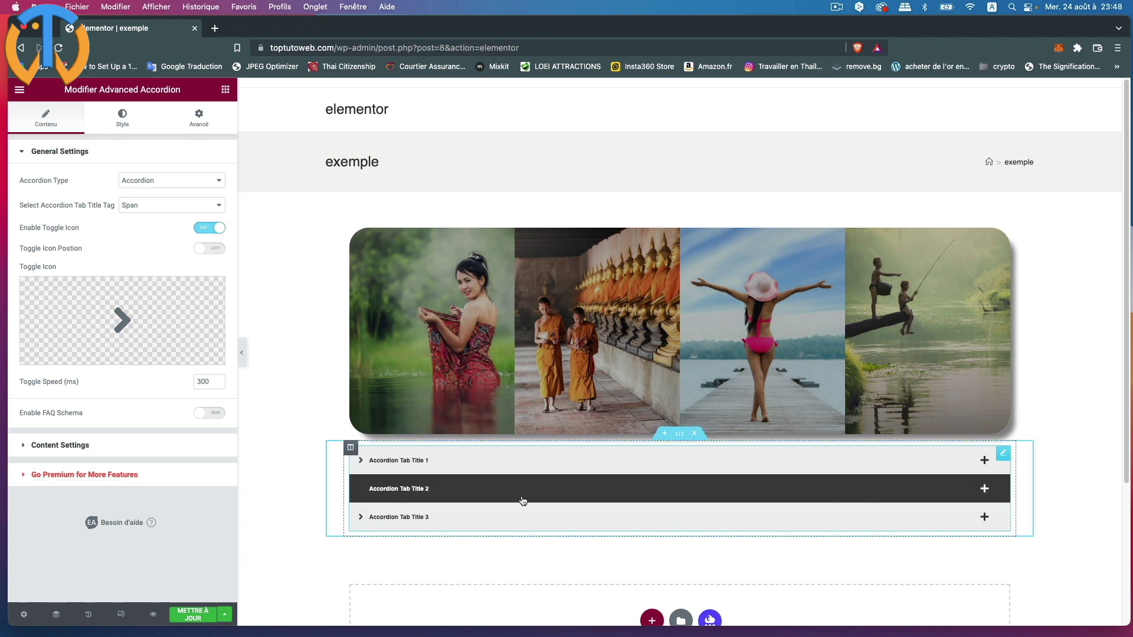
mouse_move(210, 278)
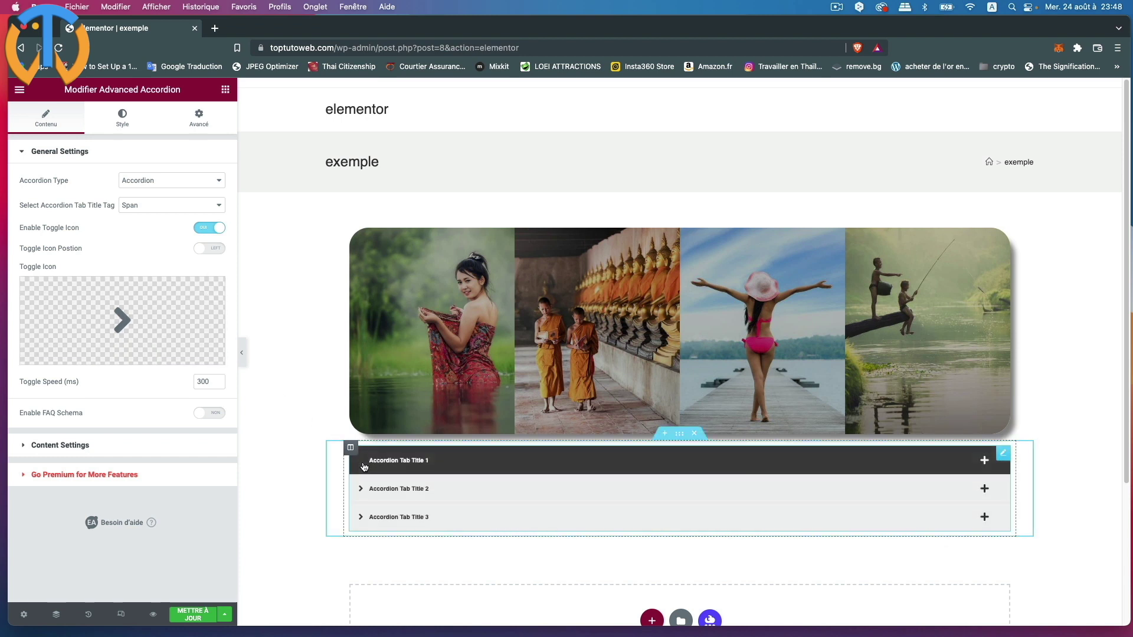
left_click(219, 252)
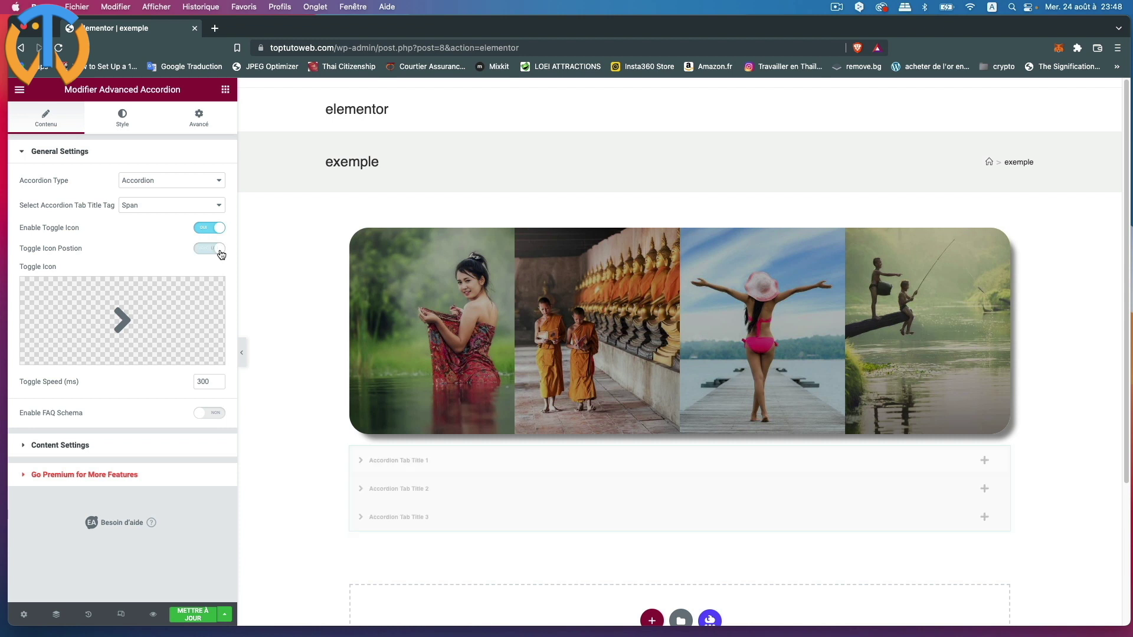
- Open the content settings of the accordion's first entry, "Accordion Tab Title 1"
mouse_move(152, 364)
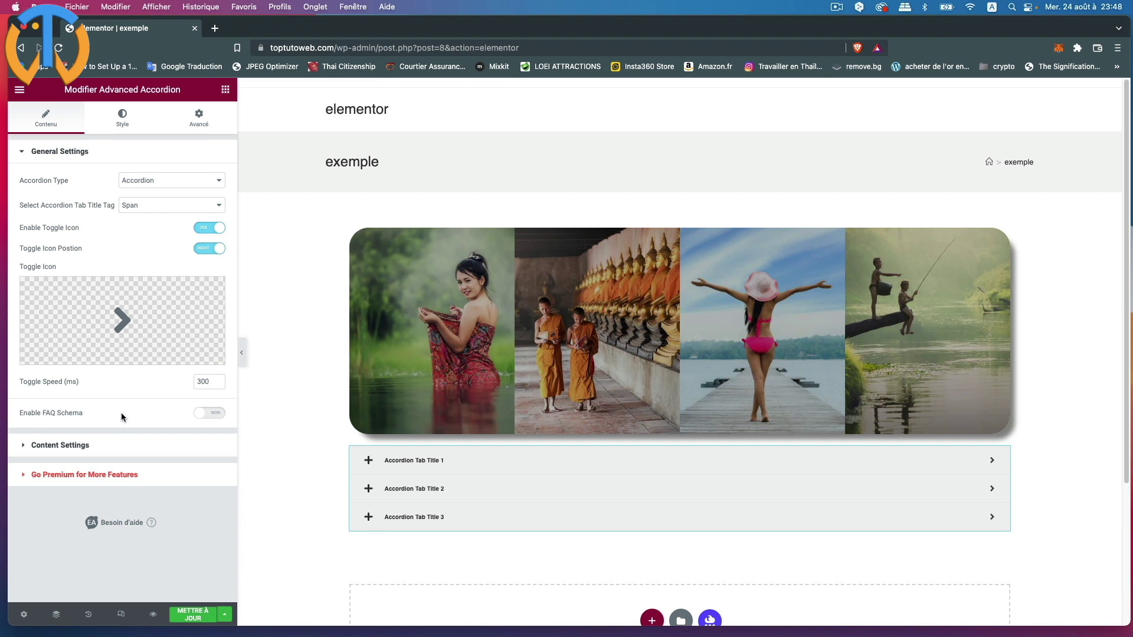
left_click(31, 155)
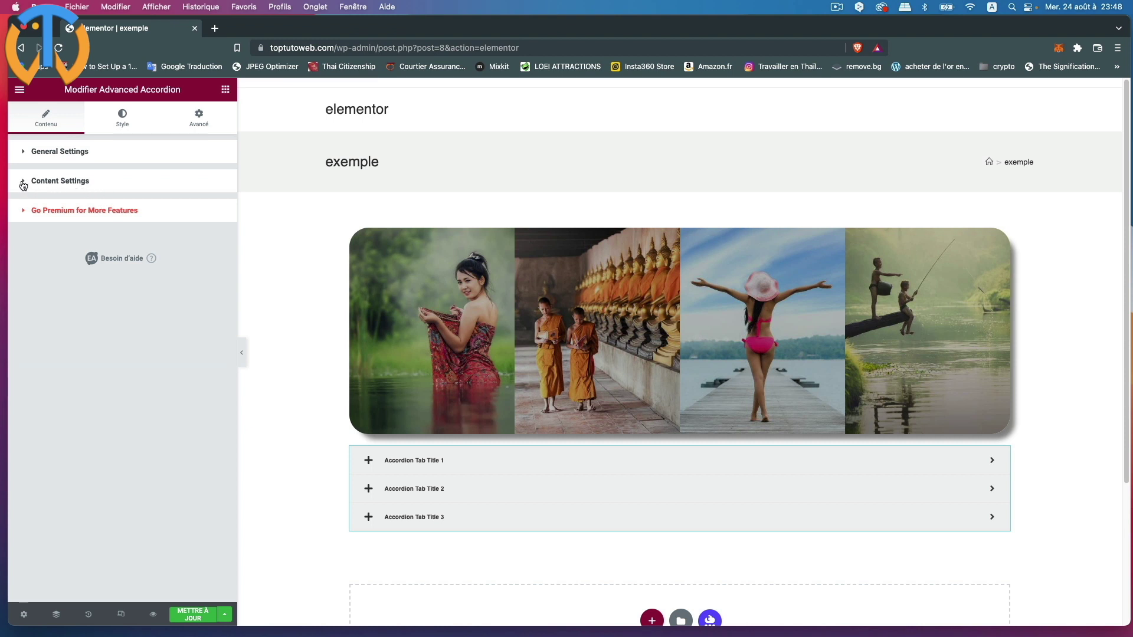
left_click(23, 184)
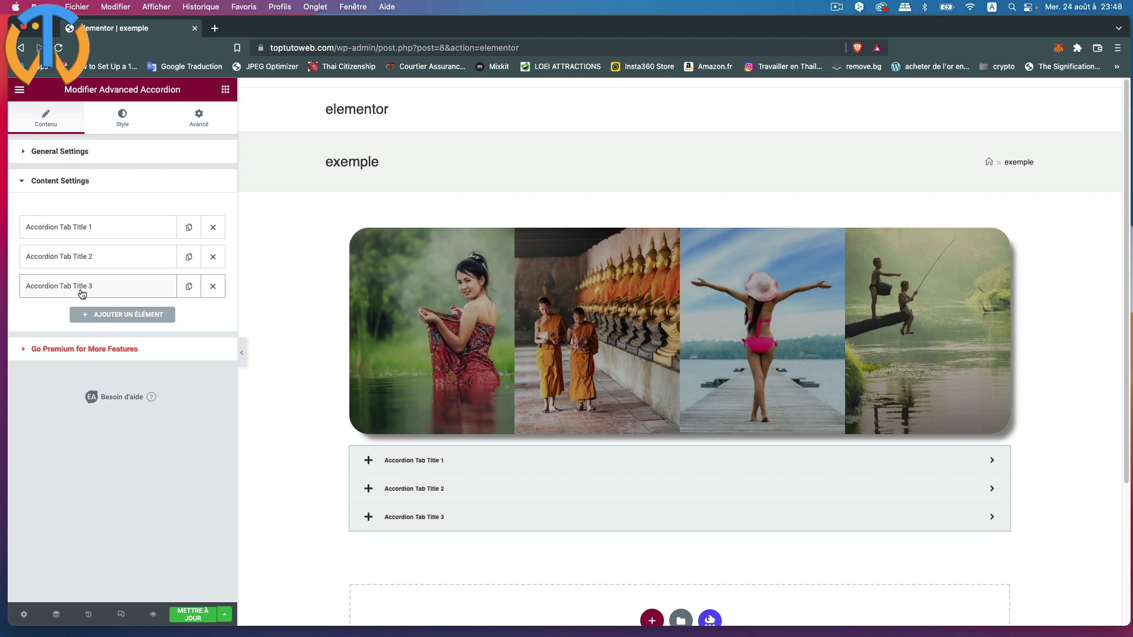
left_click(69, 229)
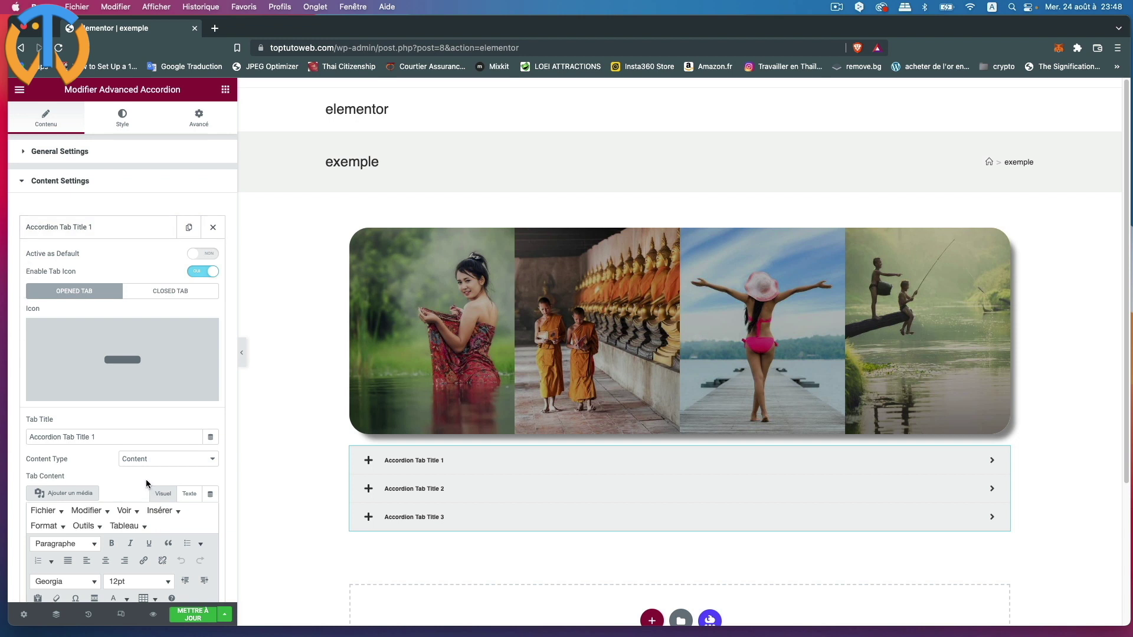
scroll(136, 354, "down", 1)
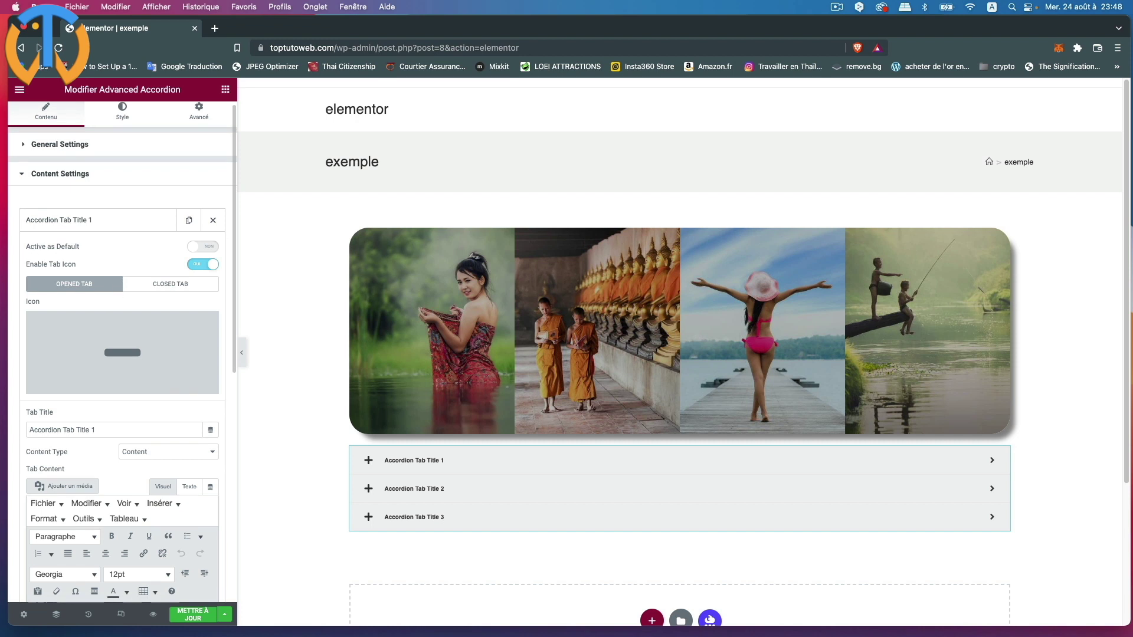
scroll(115, 287, "down", 2)
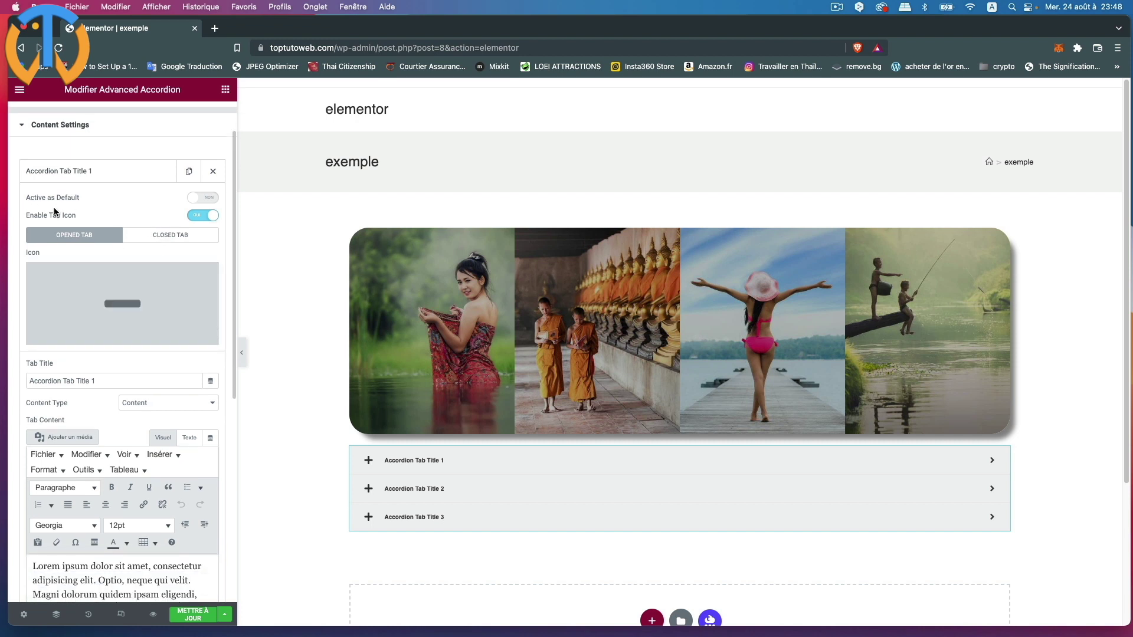
- Try disabling the tab icon of "Accordion Tab Title 1", and enable it again
left_click(195, 216)
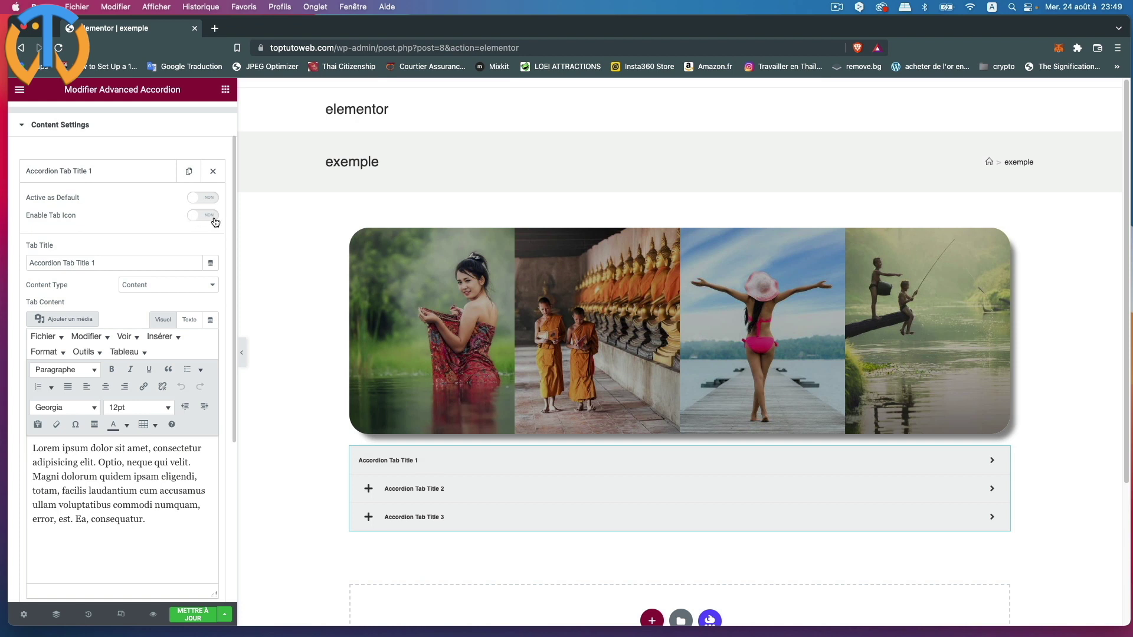
left_click(214, 217)
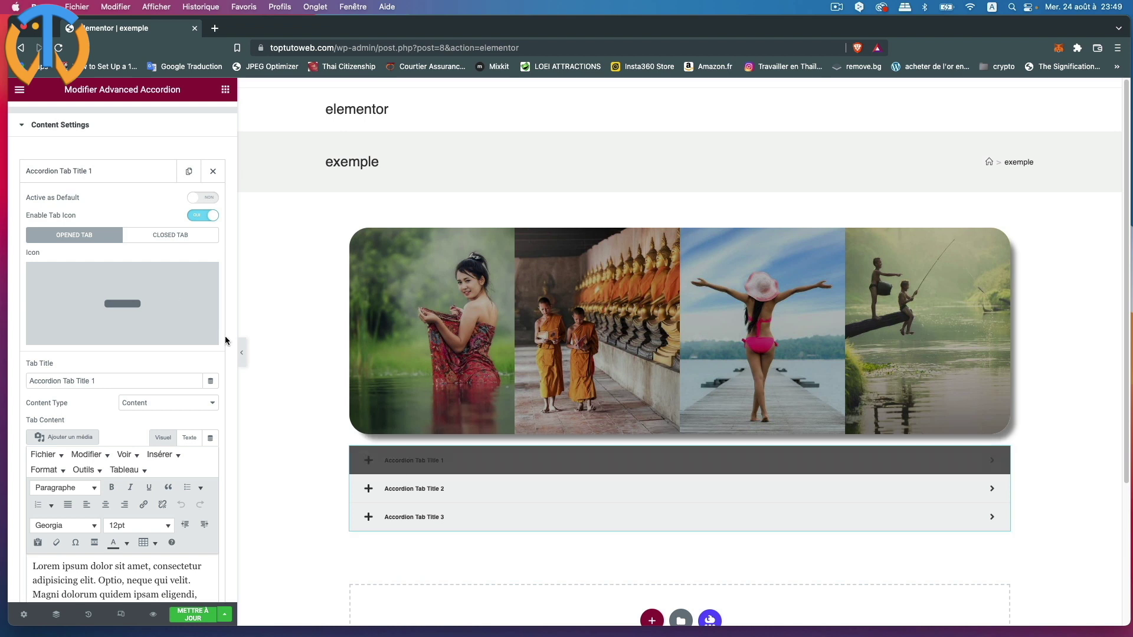
- Switch the first accordion entry's tab icon off and on once more to compare its header
left_click(212, 217)
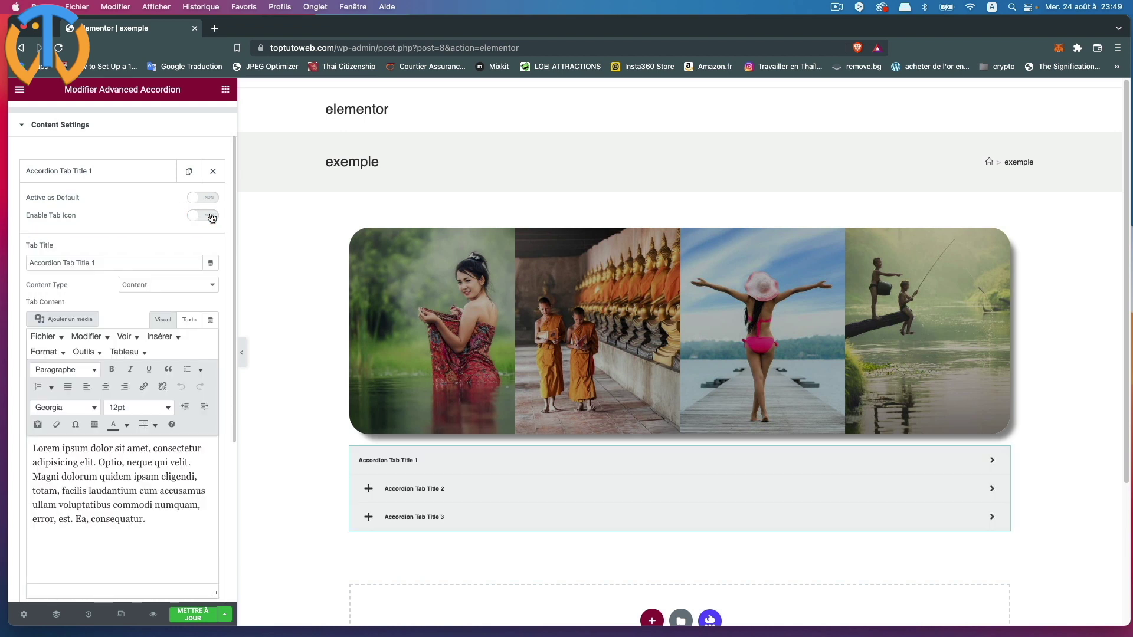
left_click(212, 216)
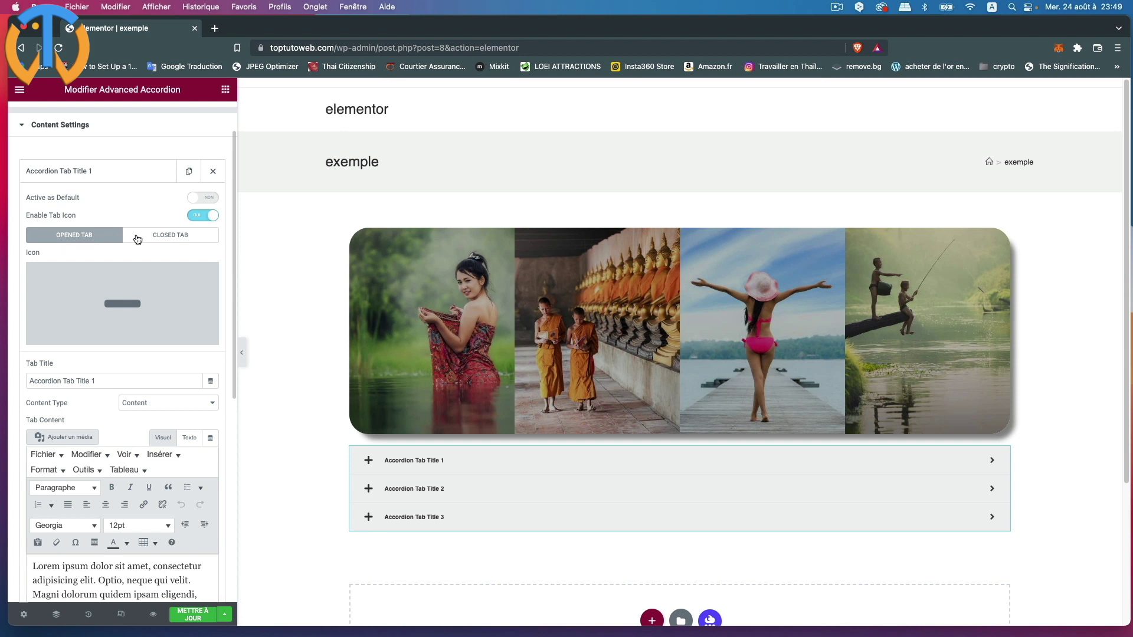
- View the first entry's closed-tab and opened-tab icons, and compare them by expanding and collapsing the entry in the preview
left_click(188, 240)
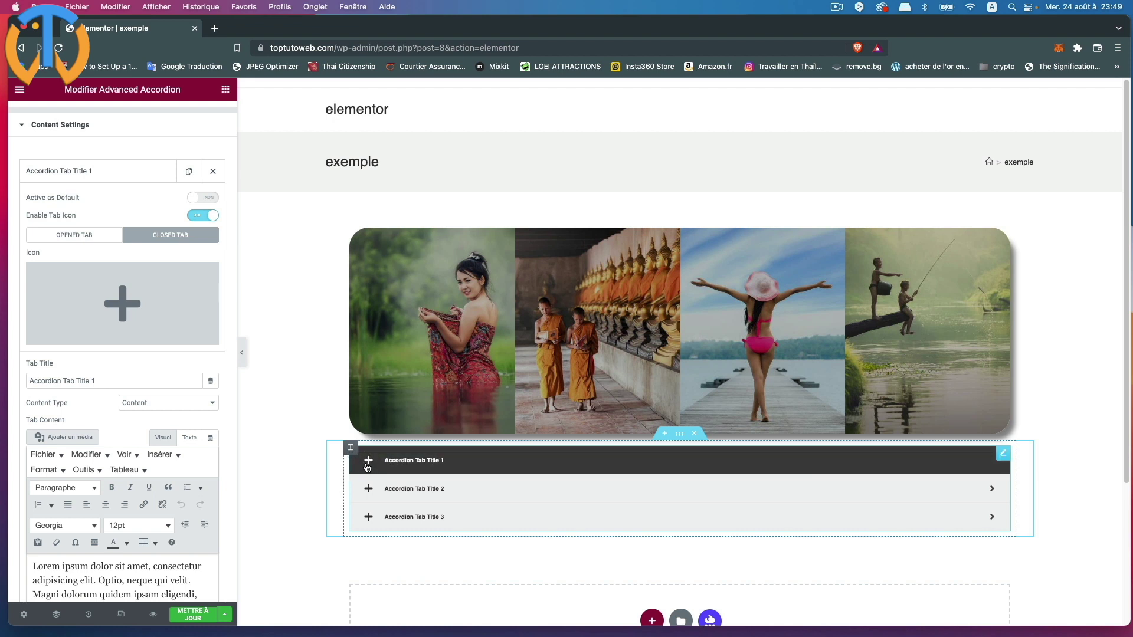
left_click(531, 468)
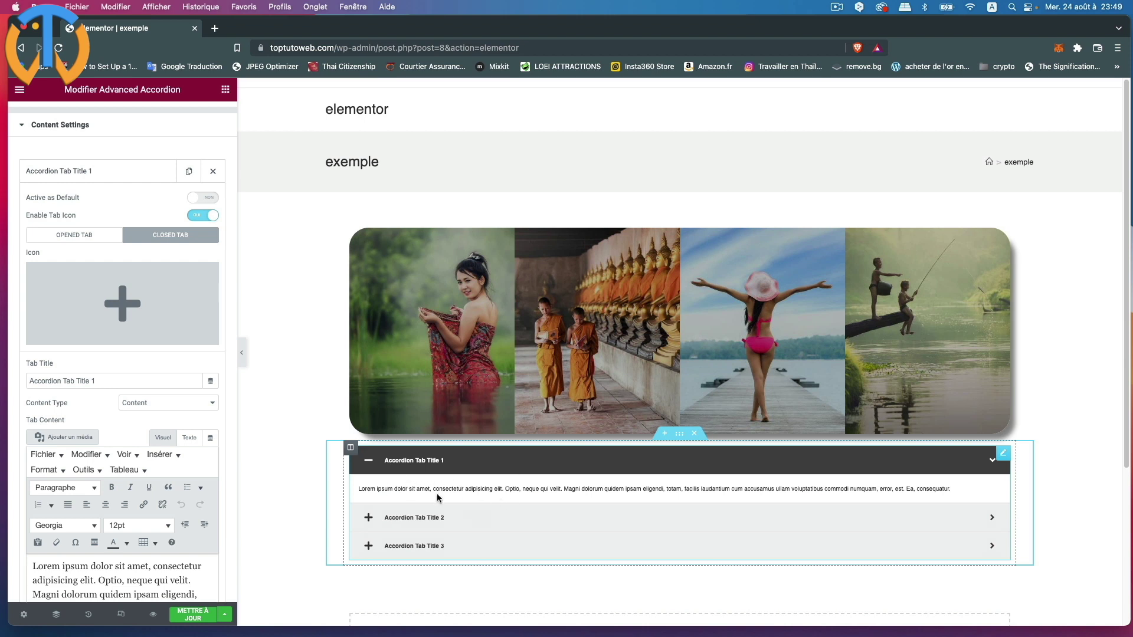
left_click(81, 238)
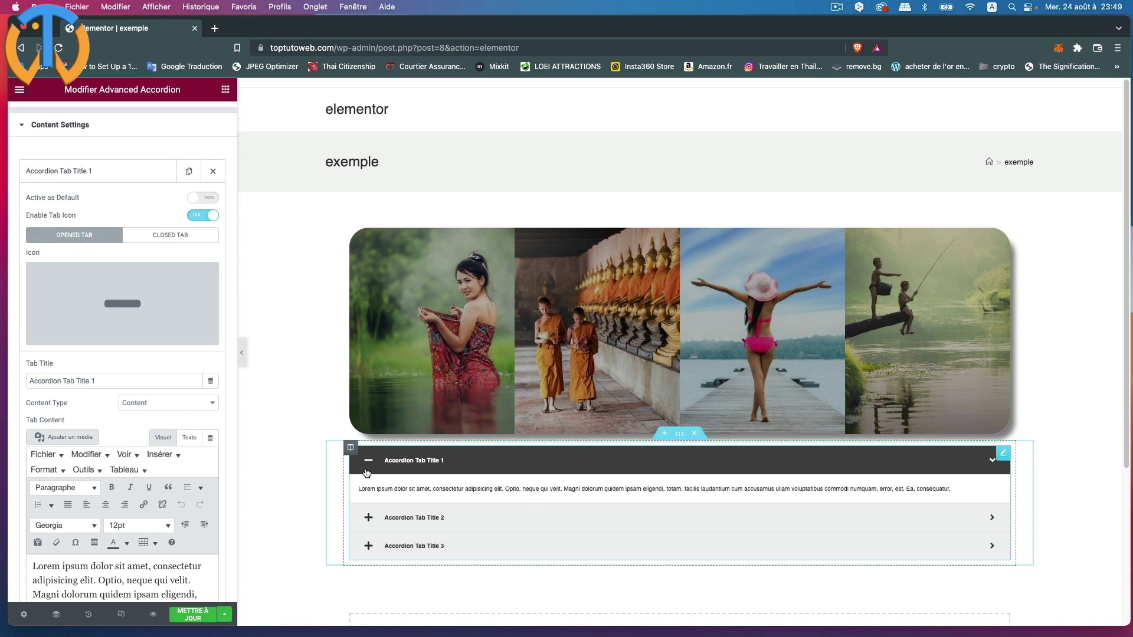
left_click(463, 471)
mouse_move(74, 340)
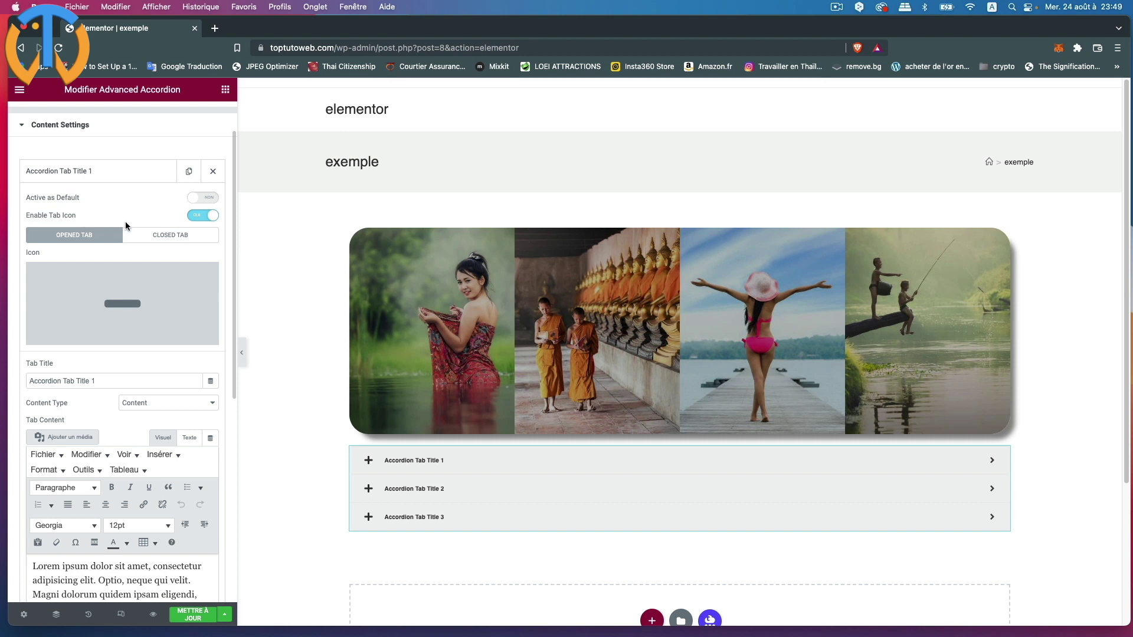
left_click(386, 462)
left_click(387, 462)
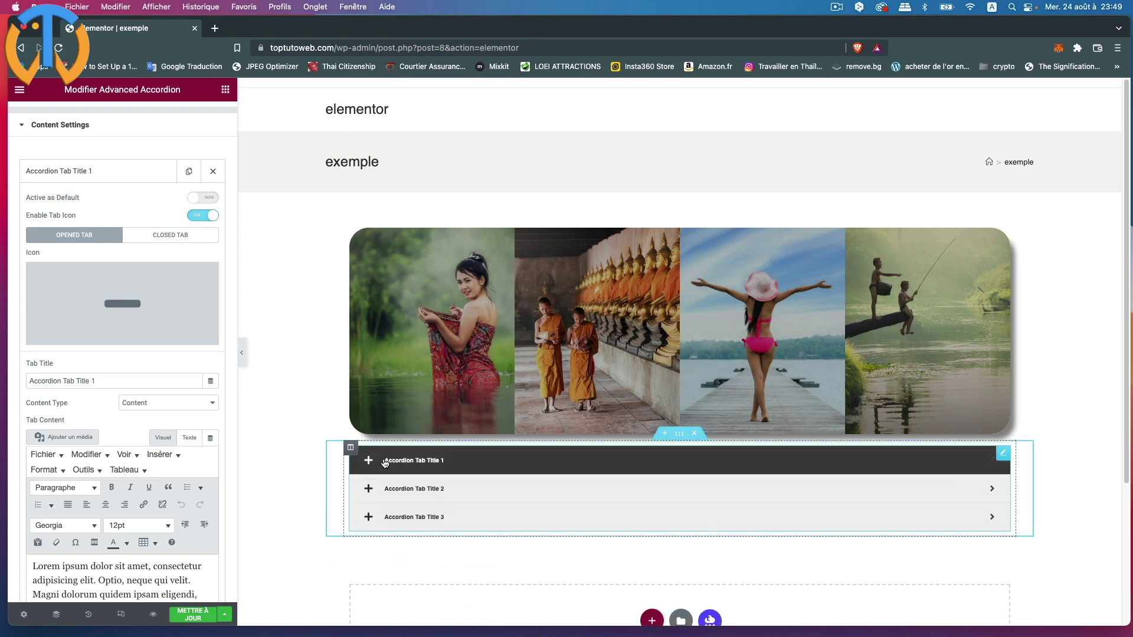
- Search the web for "gateau au chocolat" in a new browser tab
scroll(73, 346, "down", 1)
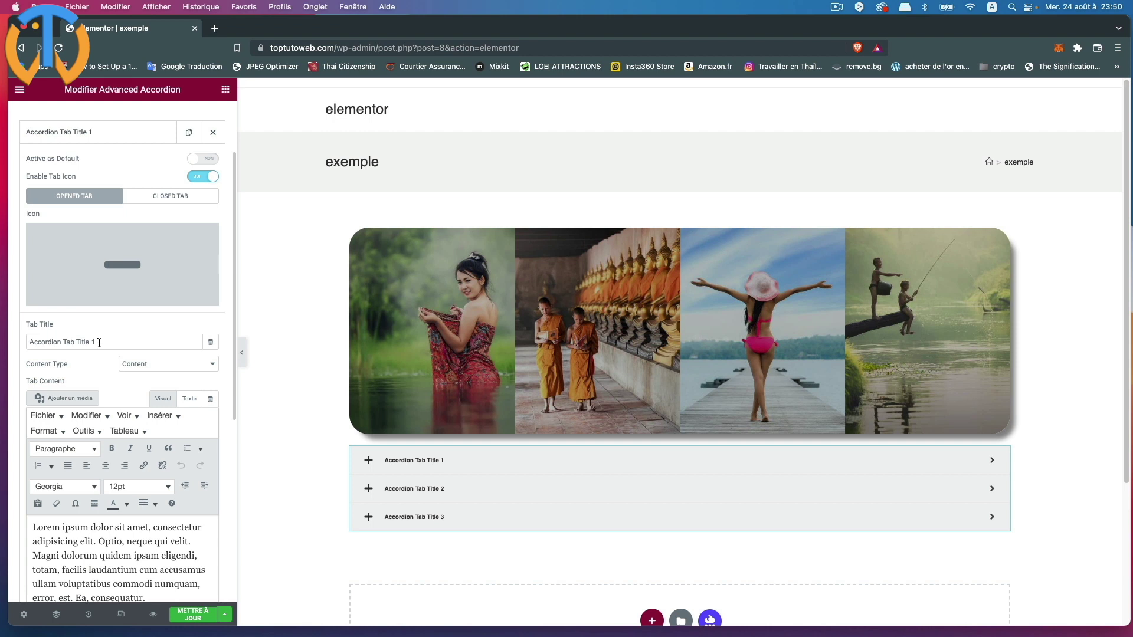
left_click(215, 29)
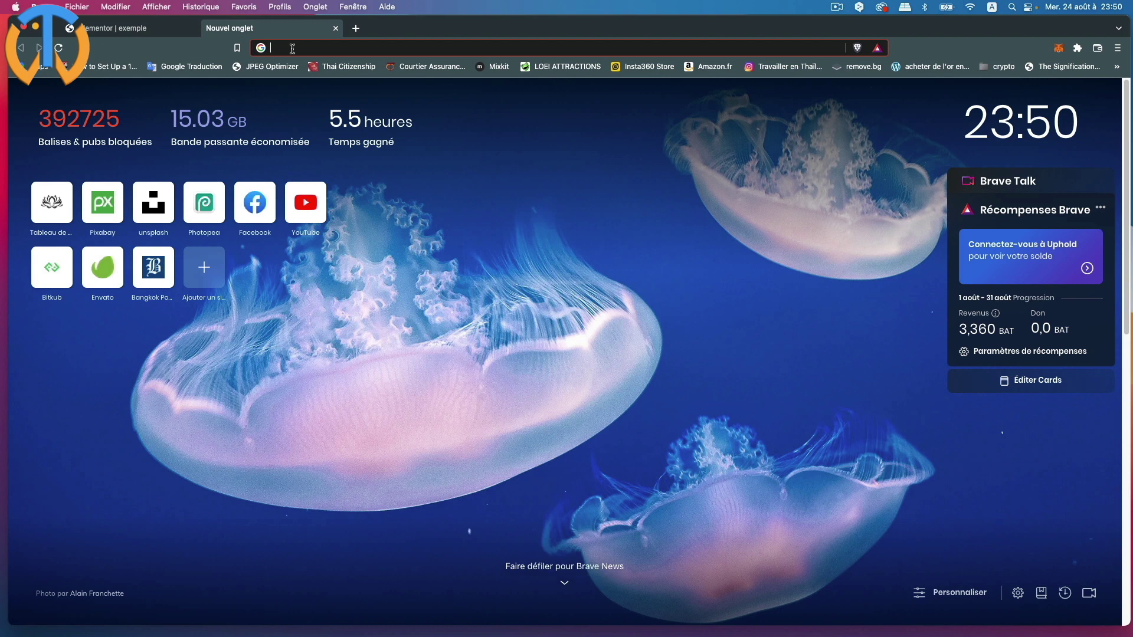
type("gateau au chocolat")
key("Return")
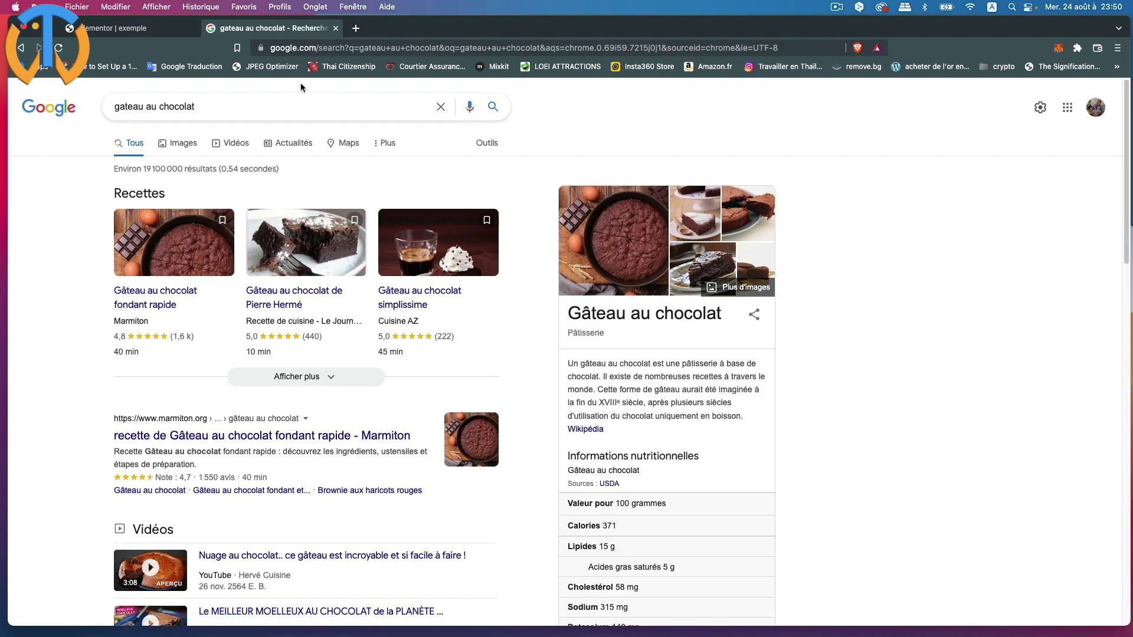
- Examine the chocolate cake search results and the related searches
scroll(65, 335, "down", 1)
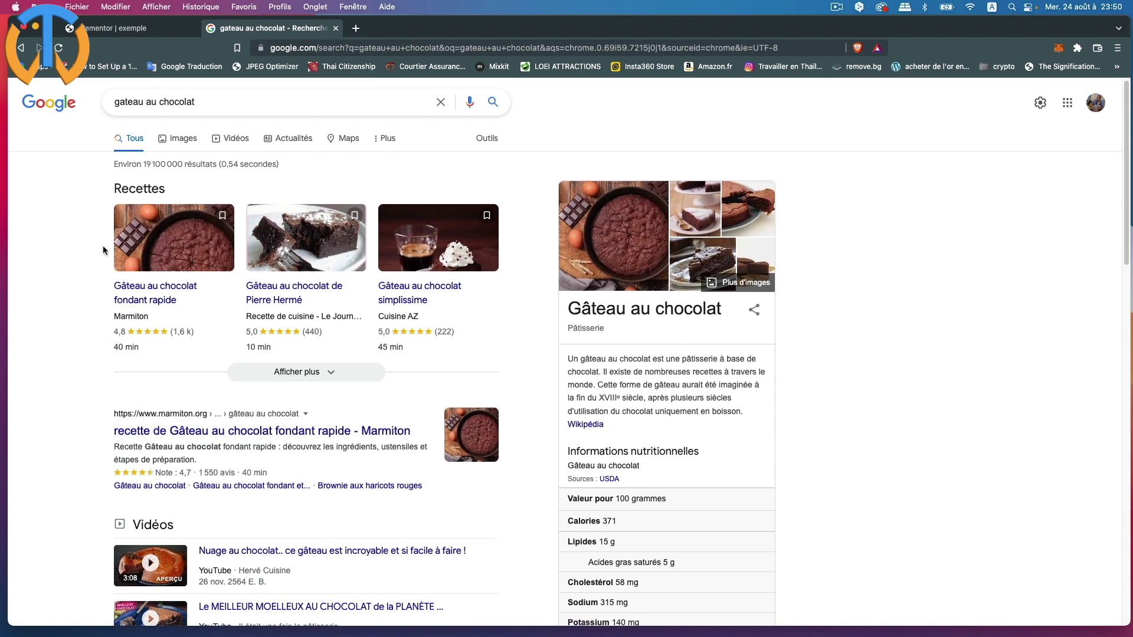
scroll(154, 291, "down", 2)
scroll(142, 293, "up", 2)
scroll(137, 294, "down", 1)
scroll(136, 294, "down", 3)
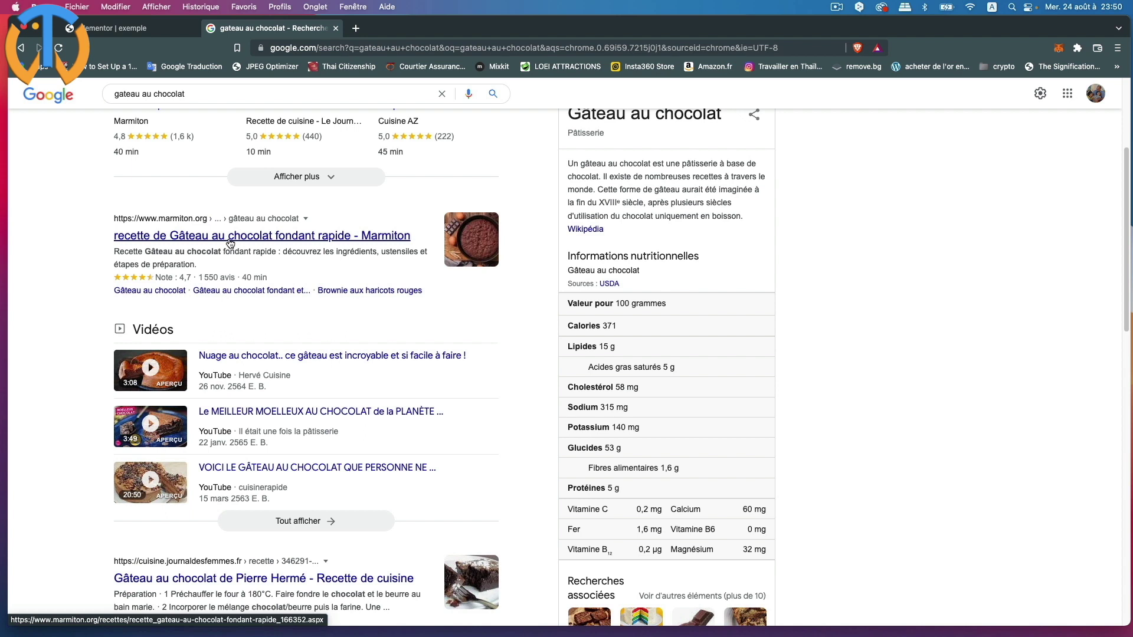
scroll(365, 395, "down", 1)
scroll(364, 396, "down", 7)
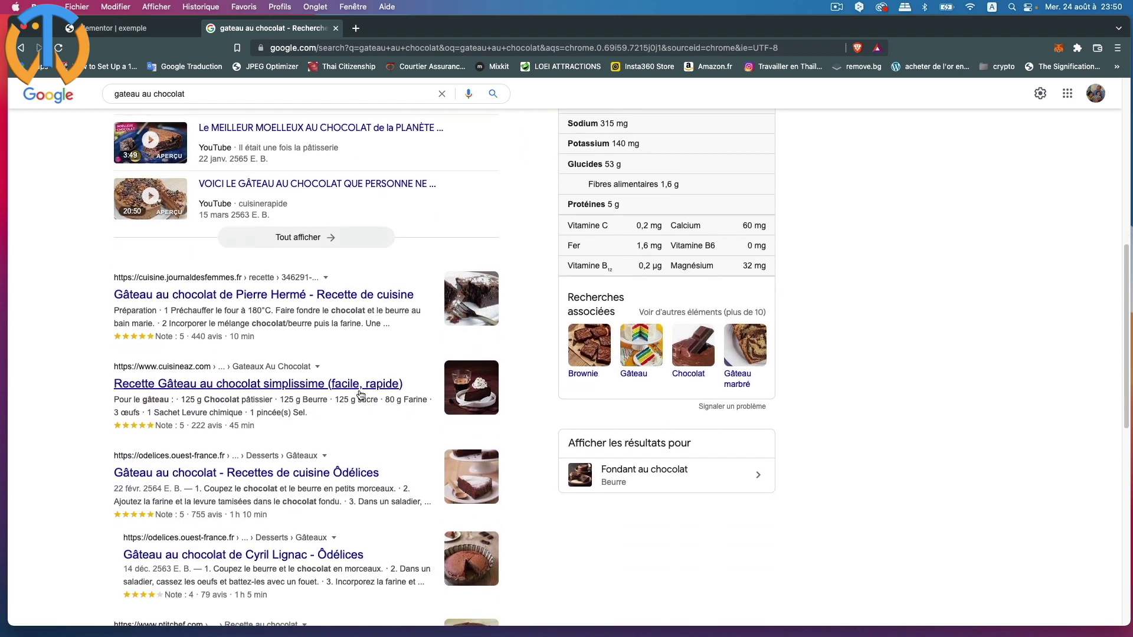
scroll(361, 395, "down", 2)
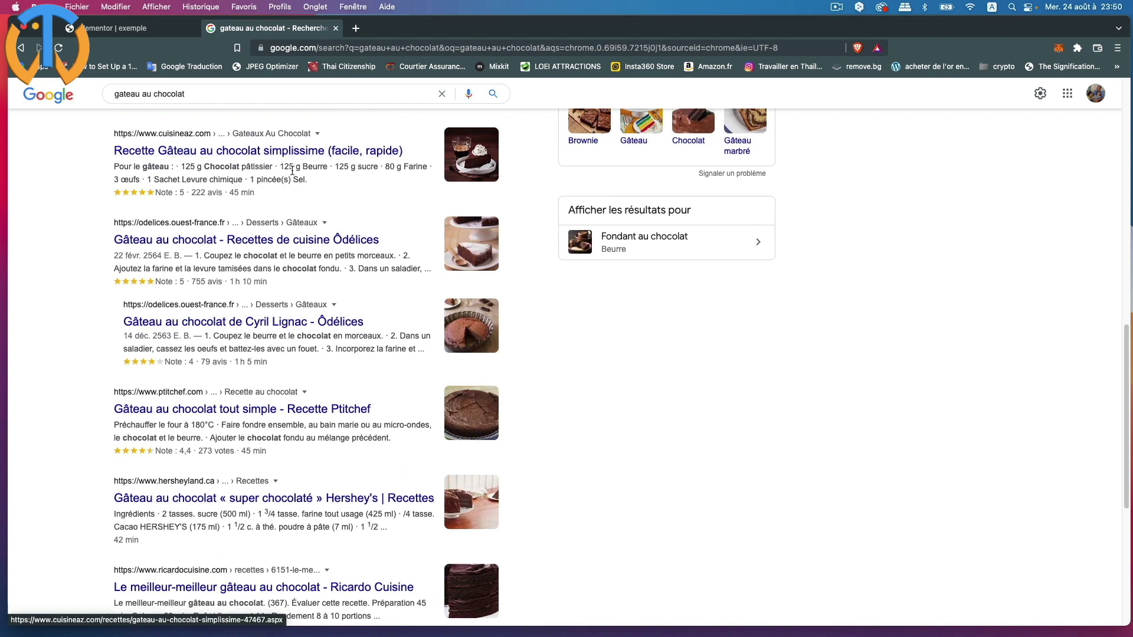
scroll(353, 361, "down", 6)
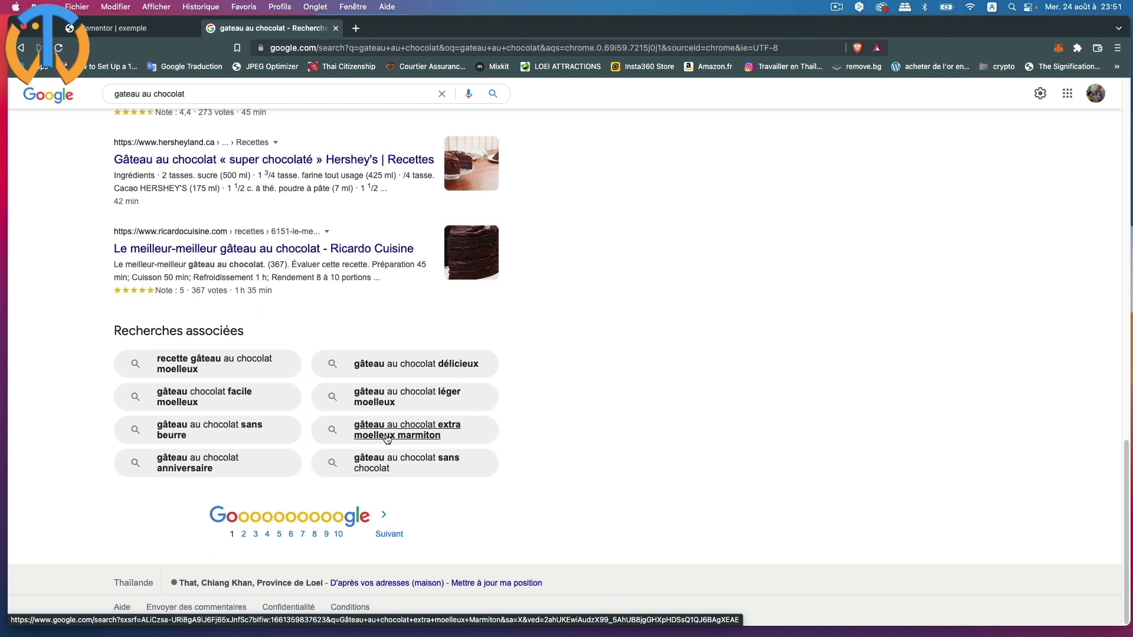
- Return to the Elementor page and set the first accordion entry's title to "Comment faire un gâteau au chocolat simplement ?"
left_click(133, 28)
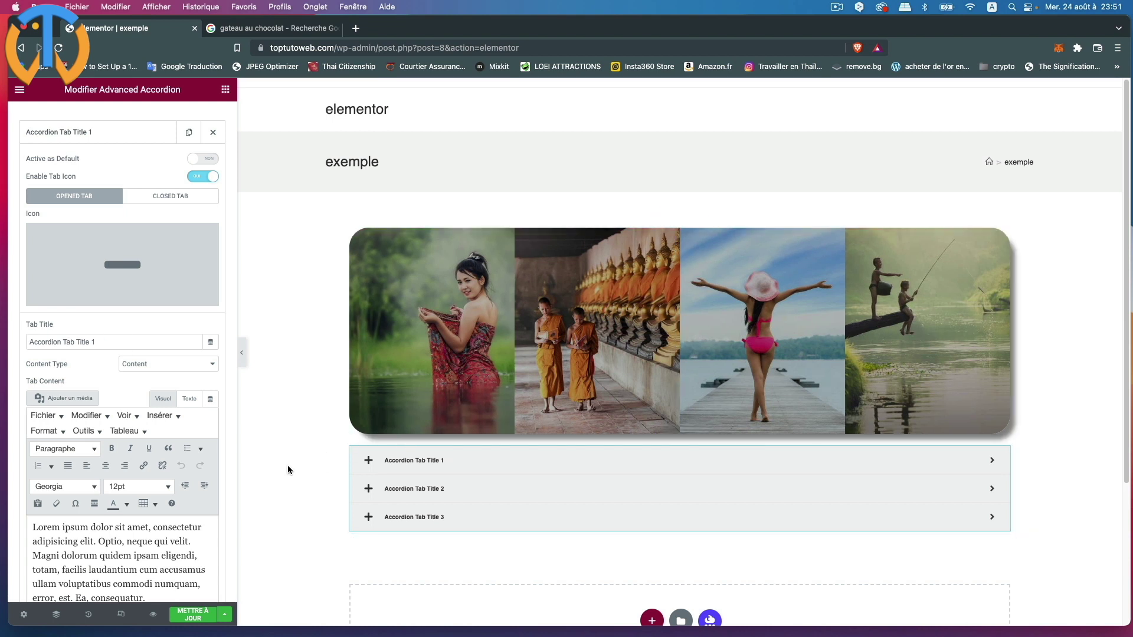
triple_click(111, 345)
type("Comment faire un gâteau au chocolat simplement ?")
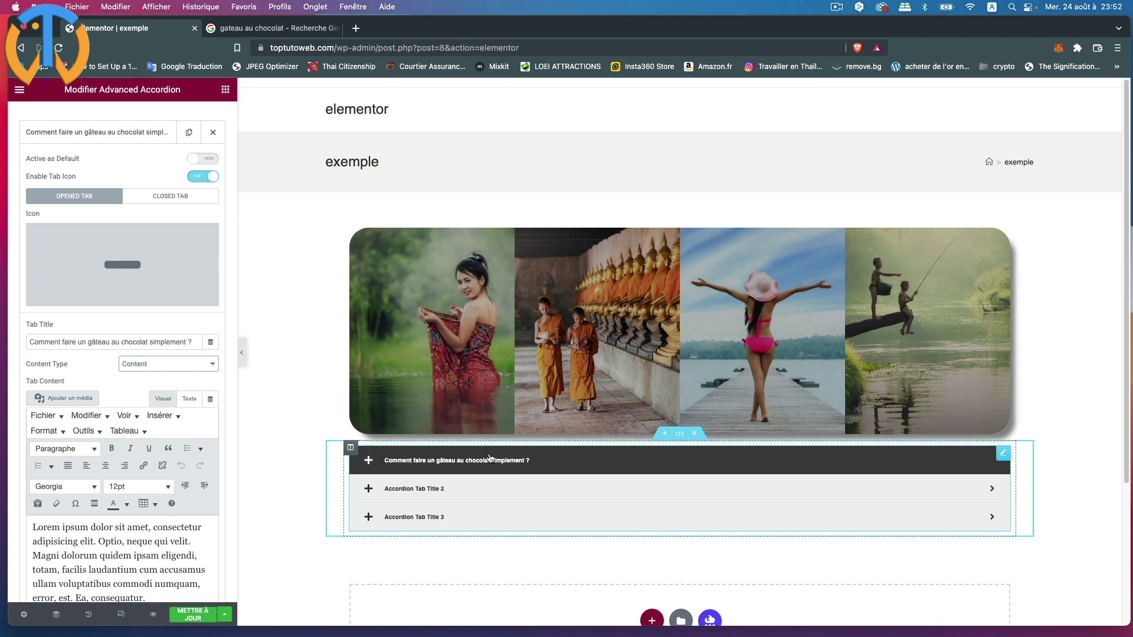
- Replace the first entry's placeholder content with the copied chocolate cake recipe steps and check the pasted text
scroll(112, 391, "down", 1)
scroll(111, 391, "down", 5)
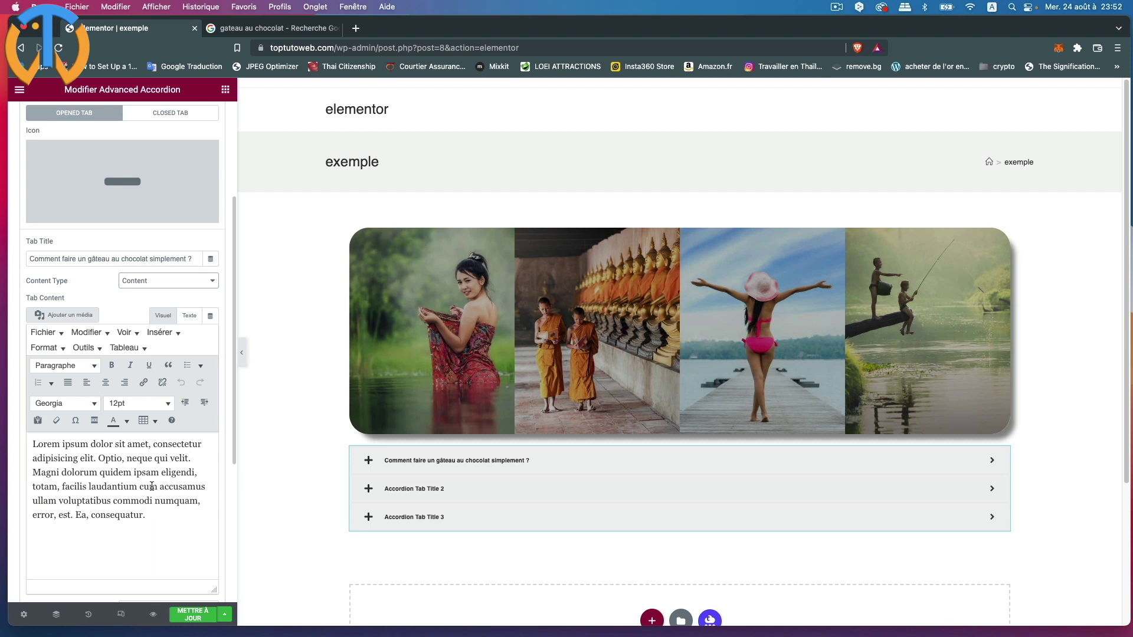
left_click(369, 463)
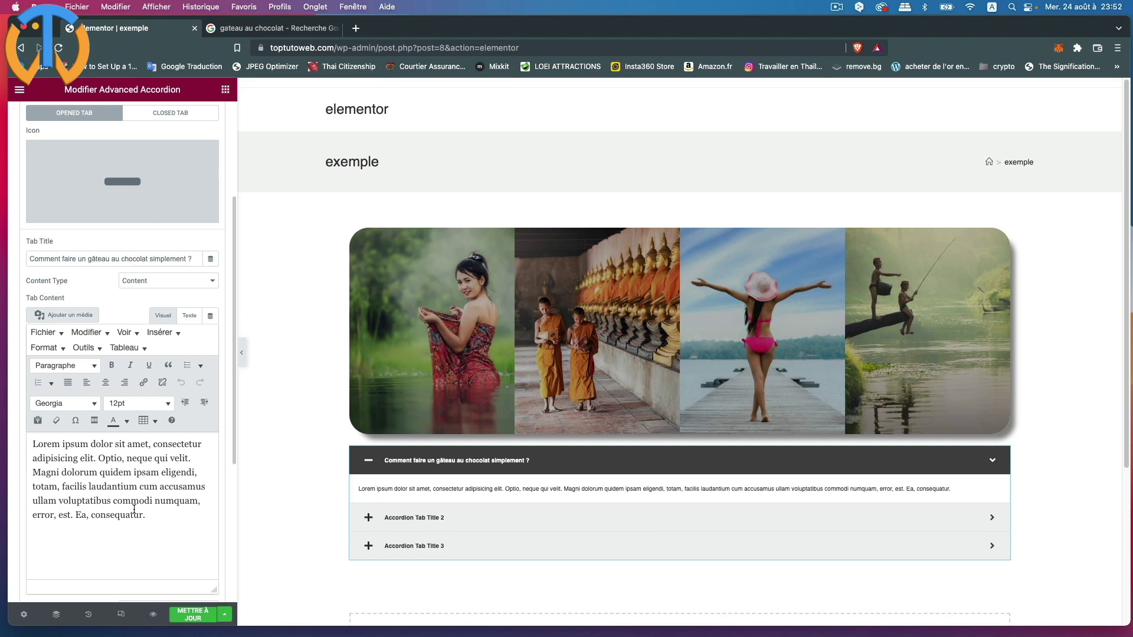
key("super+v")
scroll(155, 468, "up", 5)
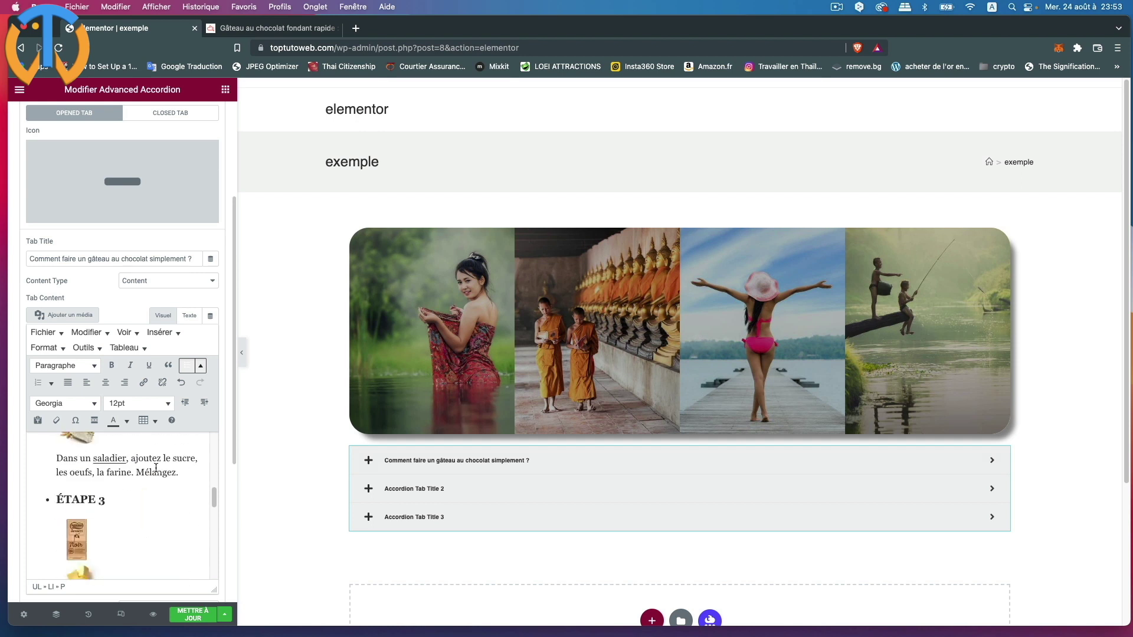
scroll(155, 468, "up", 5)
scroll(98, 561, "down", 2)
scroll(98, 562, "down", 4)
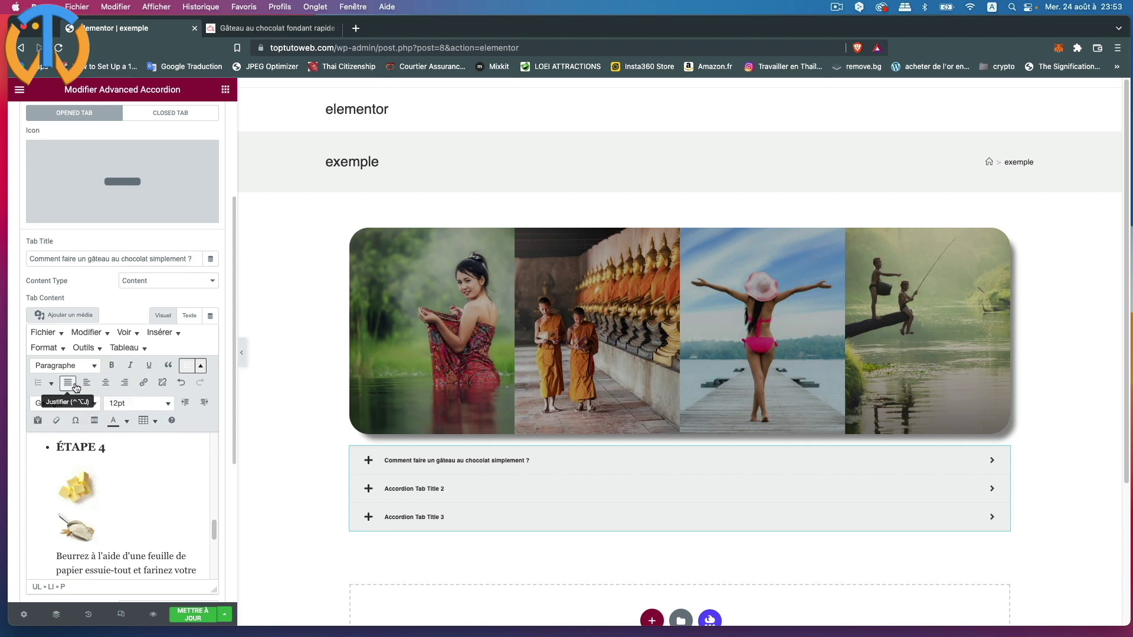
- Widen the widget editing panel slightly and check the end of the pasted recipe in the text editor
left_click_drag(237, 472, 355, 474)
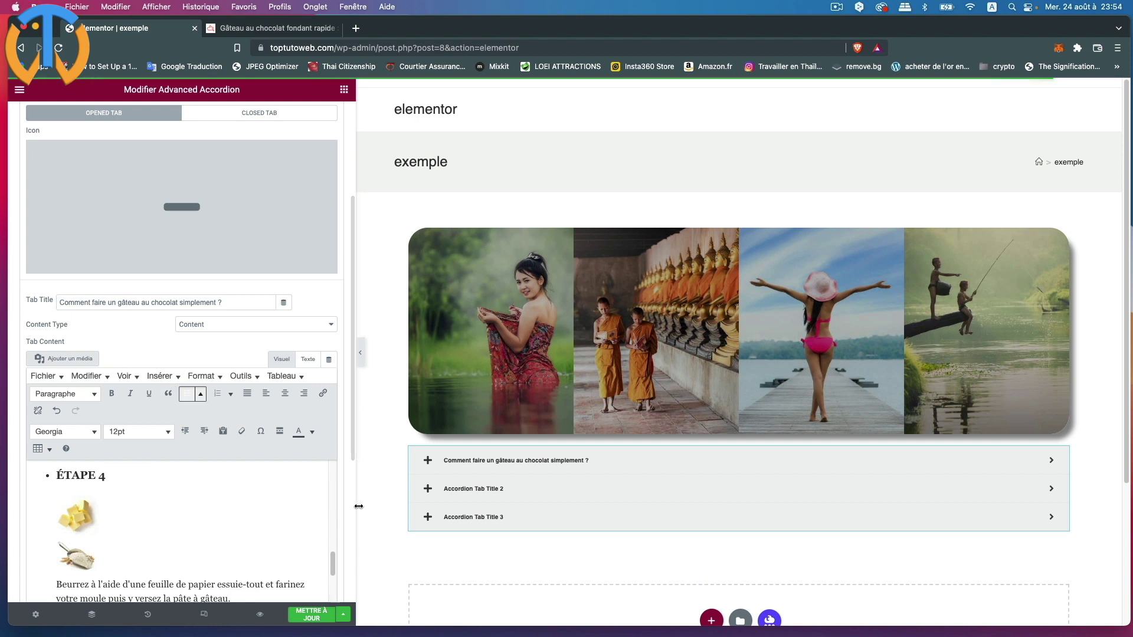
left_click_drag(358, 506, 282, 508)
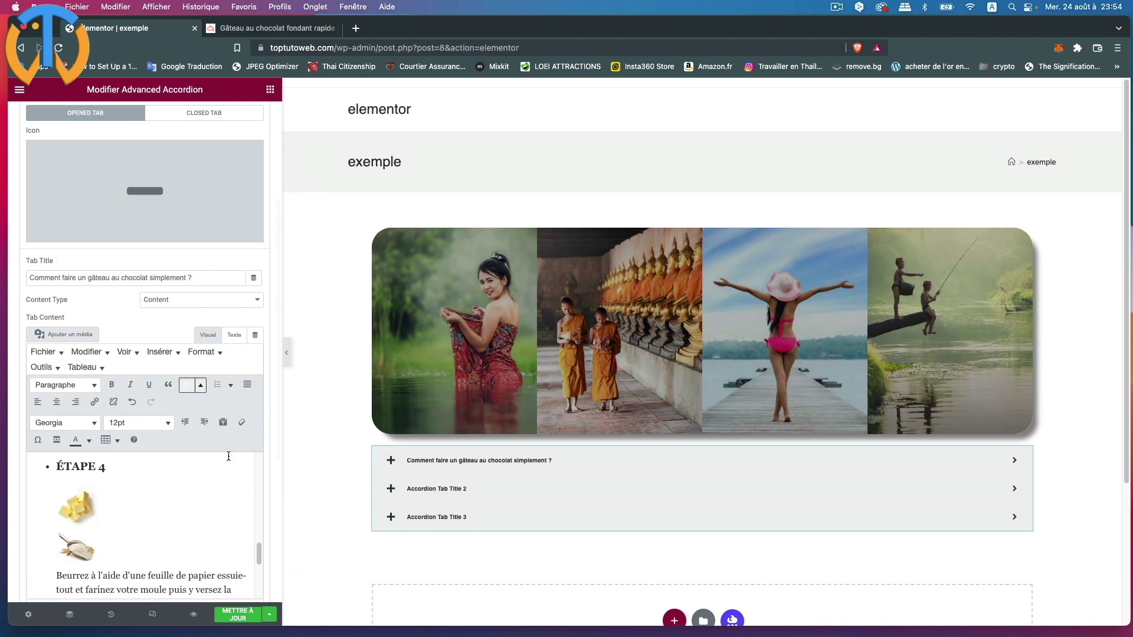
scroll(159, 455, "down", 10)
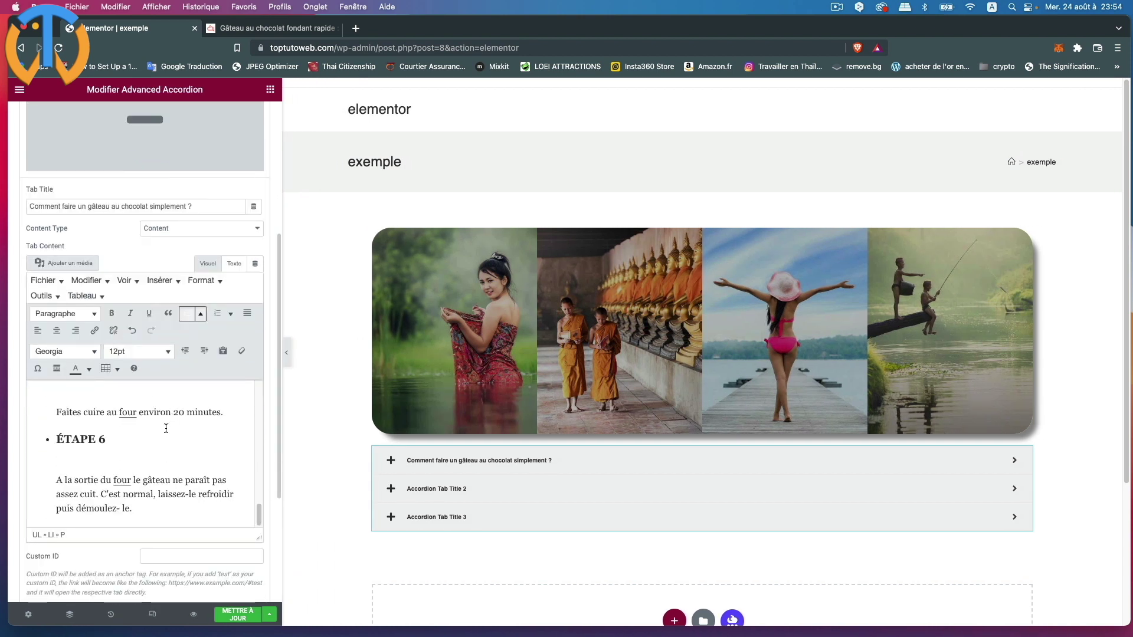
- Expand the first accordion entry in the page preview, review its recipe steps, and collapse it again
left_click(533, 470)
scroll(478, 526, "down", 5)
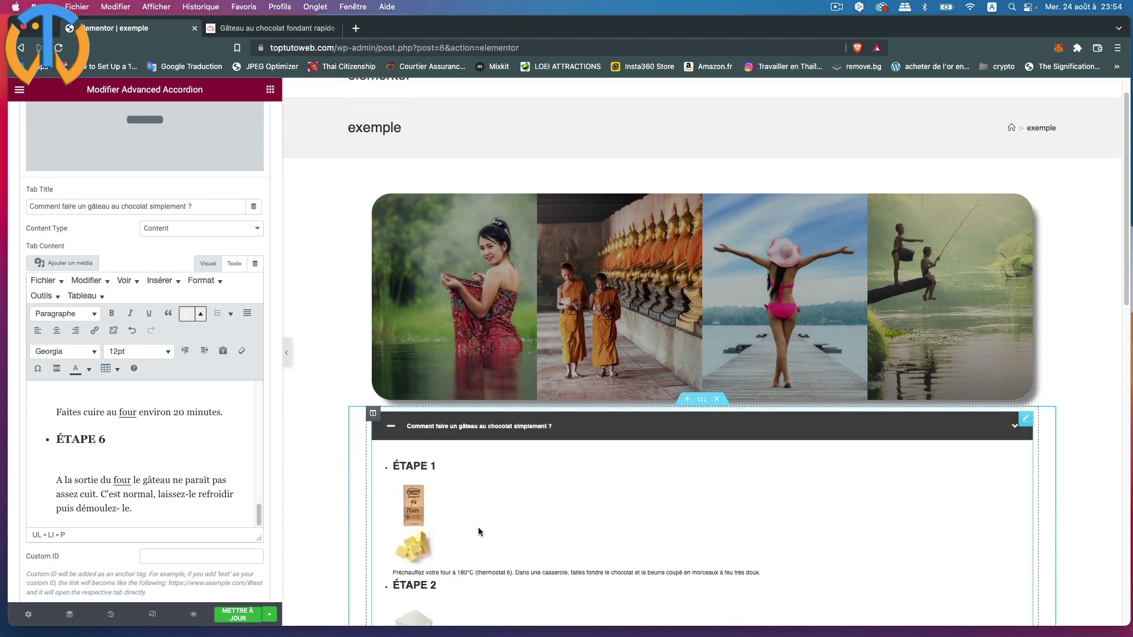
scroll(478, 527, "down", 10)
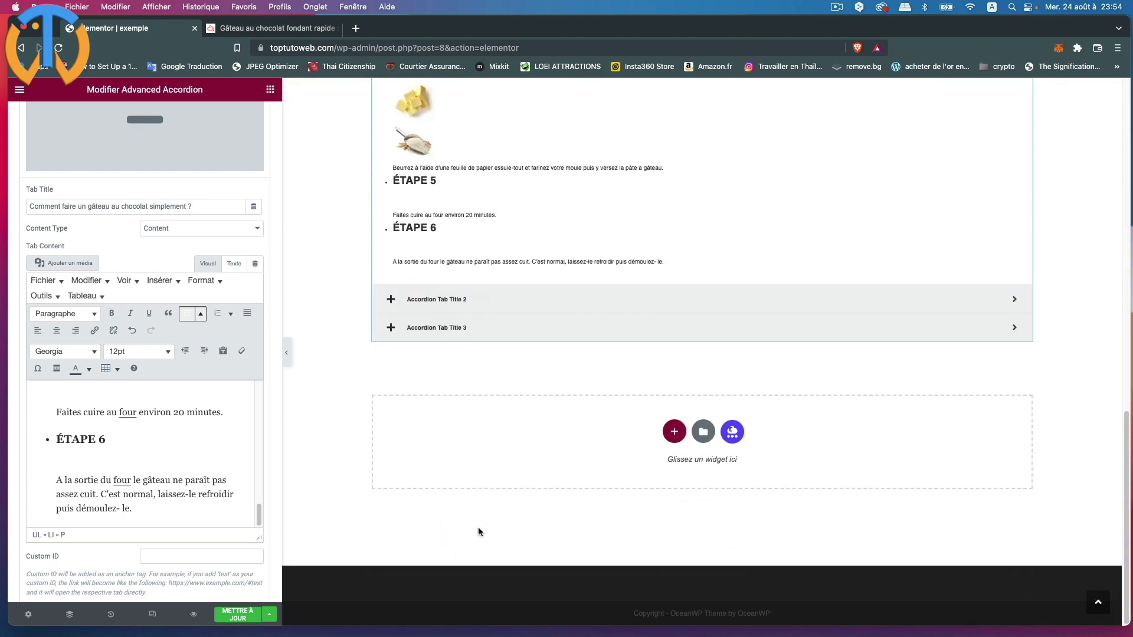
scroll(478, 526, "up", 8)
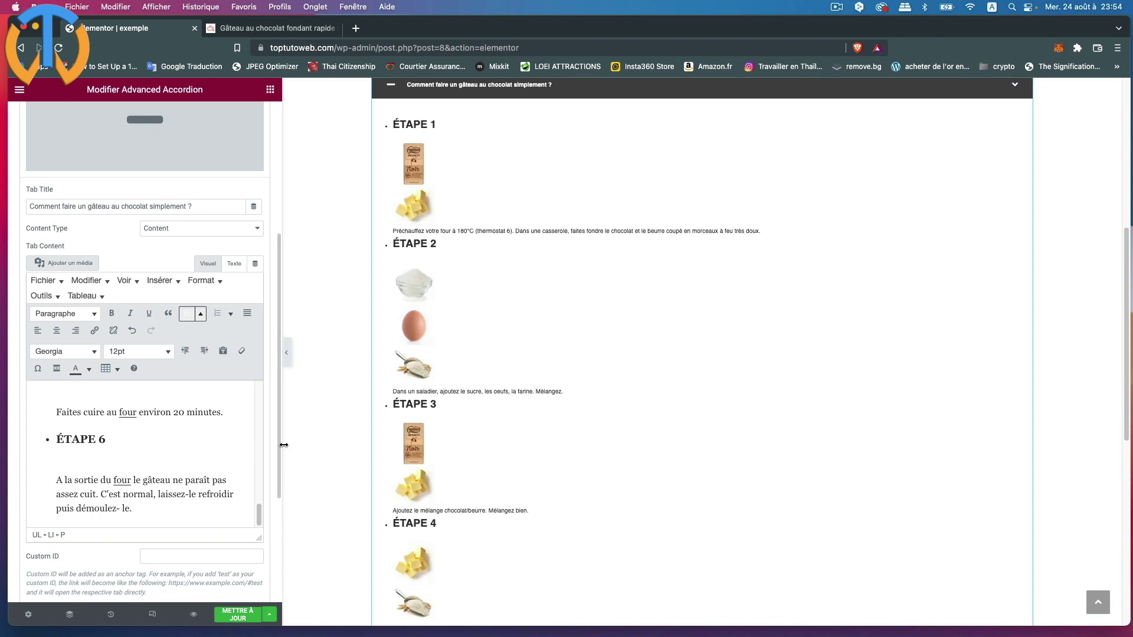
left_click_drag(279, 446, 276, 553)
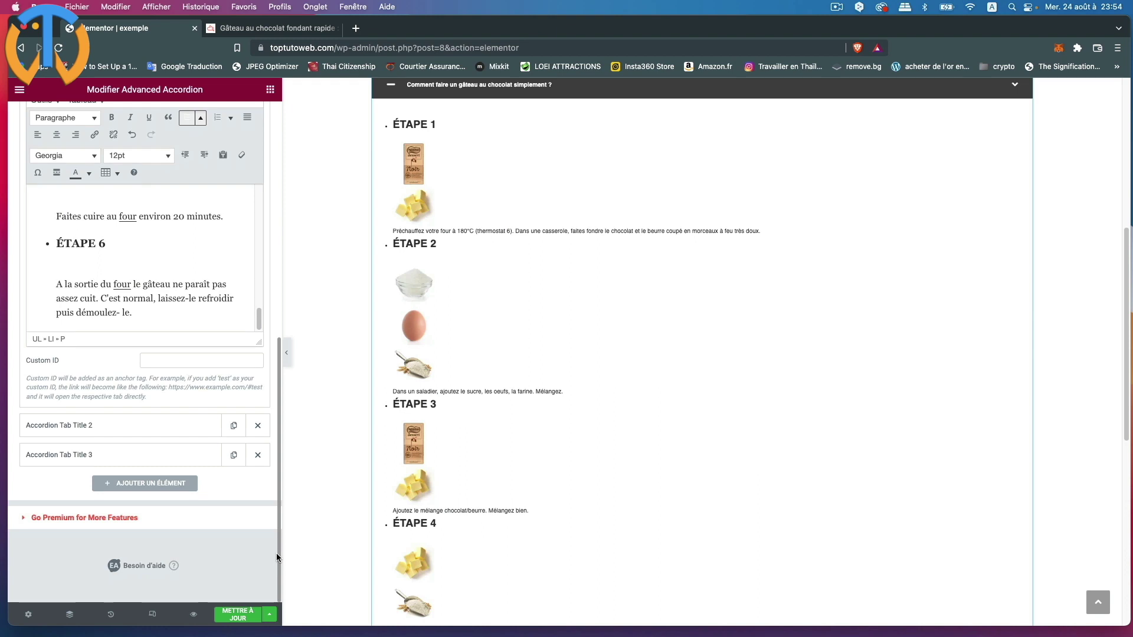
scroll(463, 395, "up", 6)
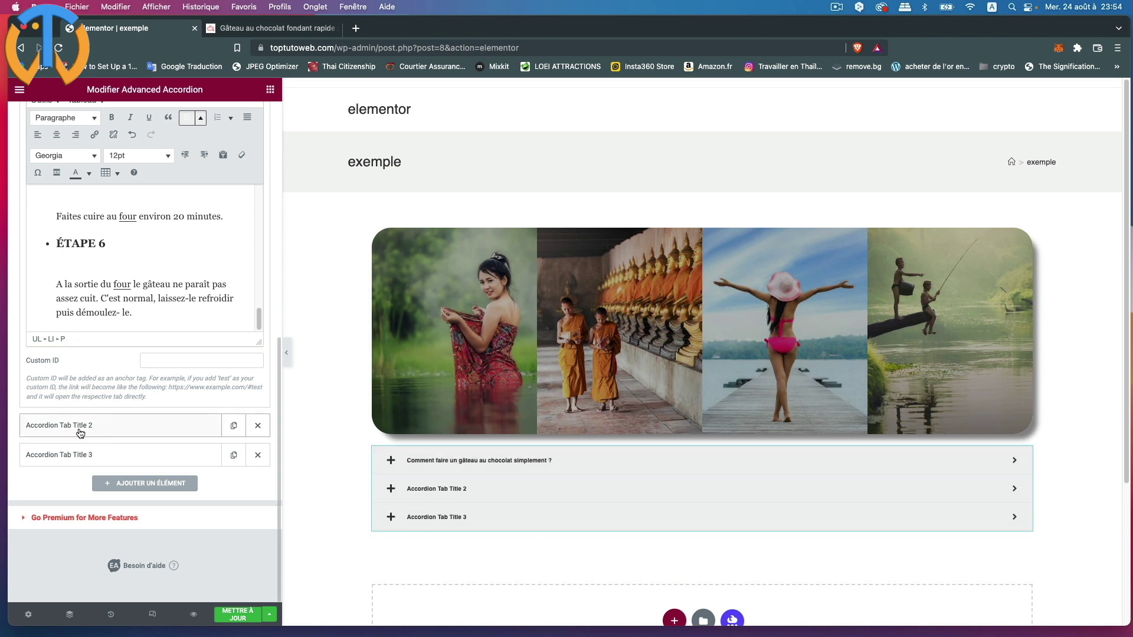
- Open the second entry, "Accordion Tab Title 2", and set its title to "Ciomment faire un gâteau au chocilat sans sucre ?"
scroll(81, 433, "up", 2)
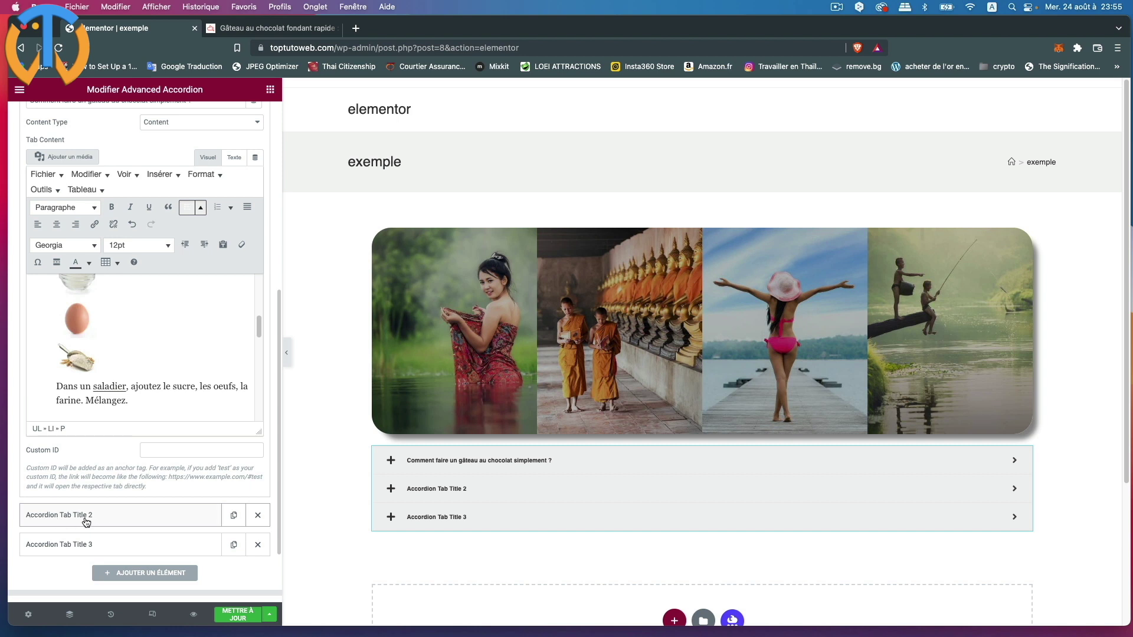
left_click(116, 516)
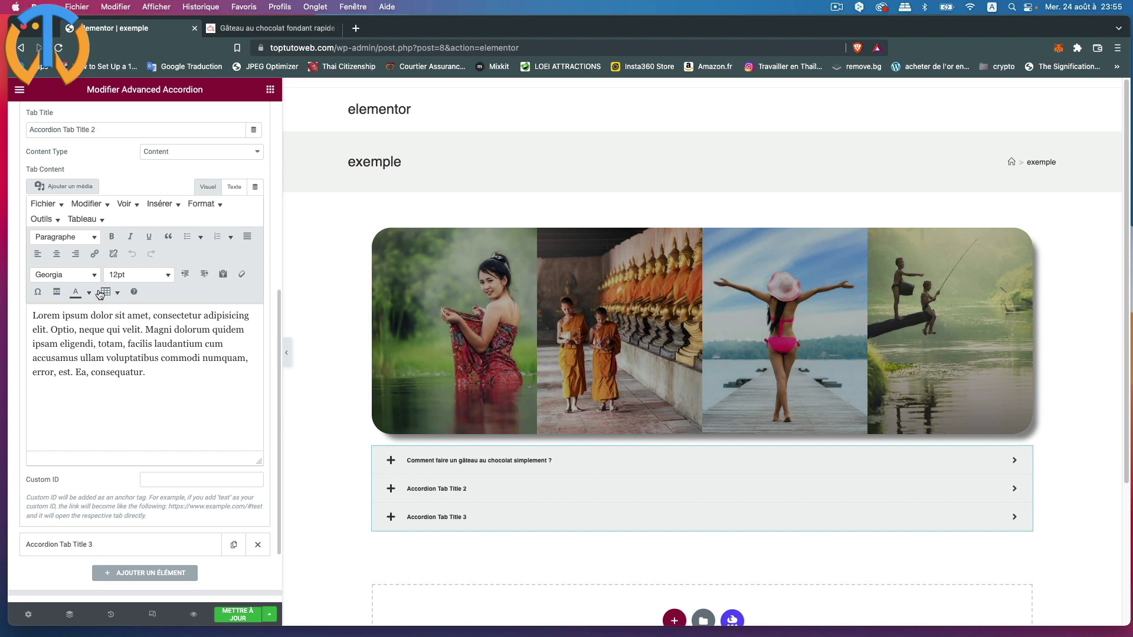
left_click_drag(106, 132, 5, 130)
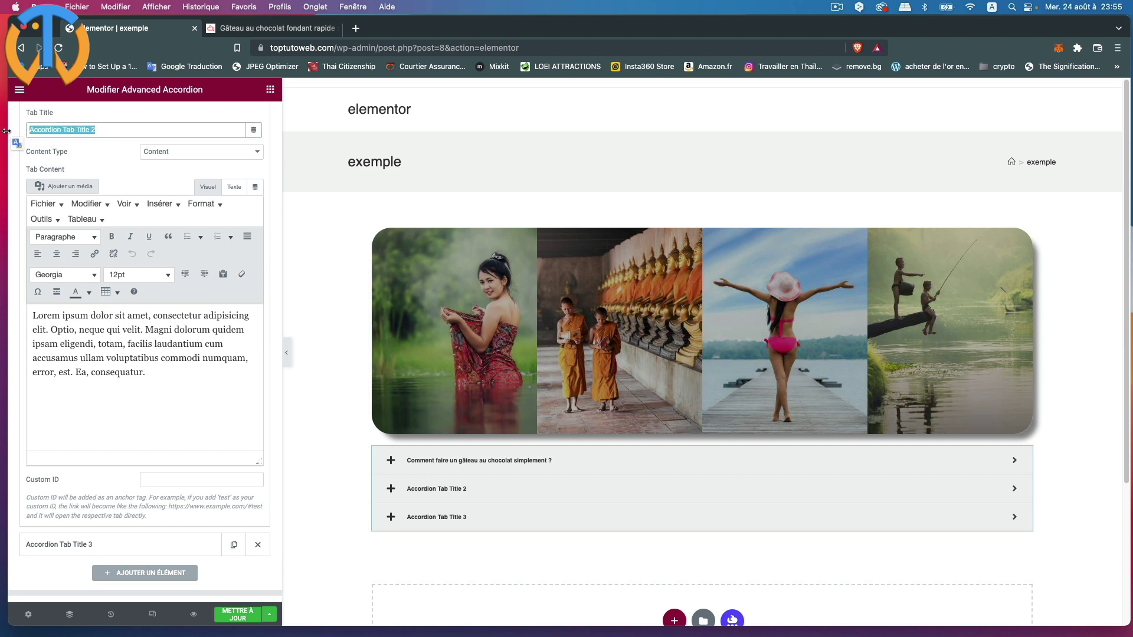
type("Ciomment faire un gâteau au chocilat sans sucre ?")
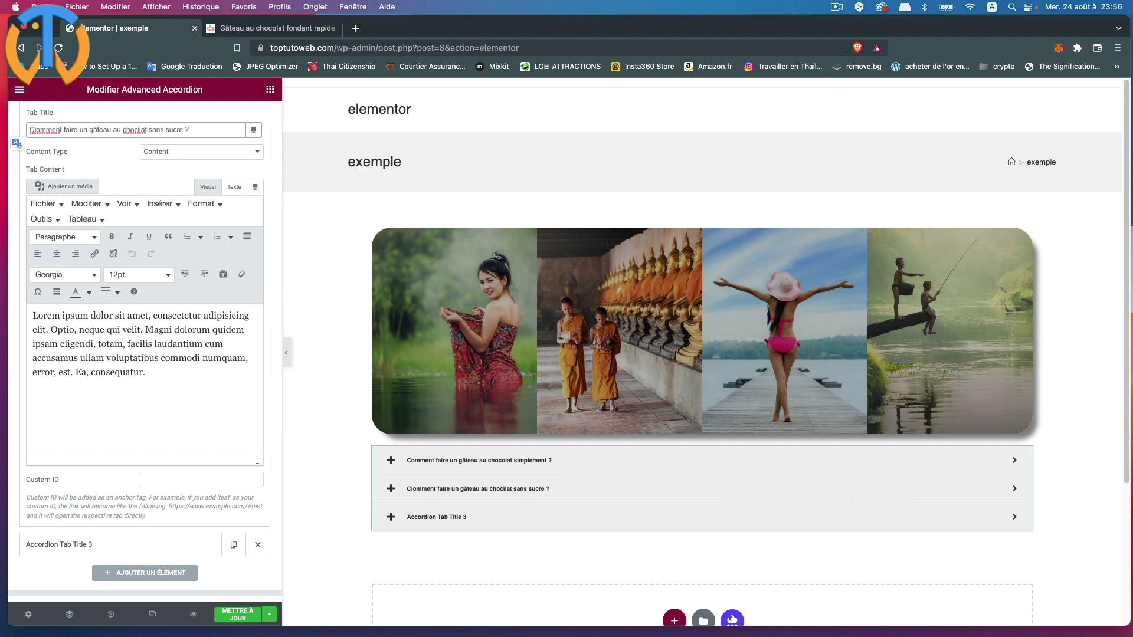
- Insert the image 04.jpeg from the media library below the placeholder text in the second entry's content
left_click(162, 378)
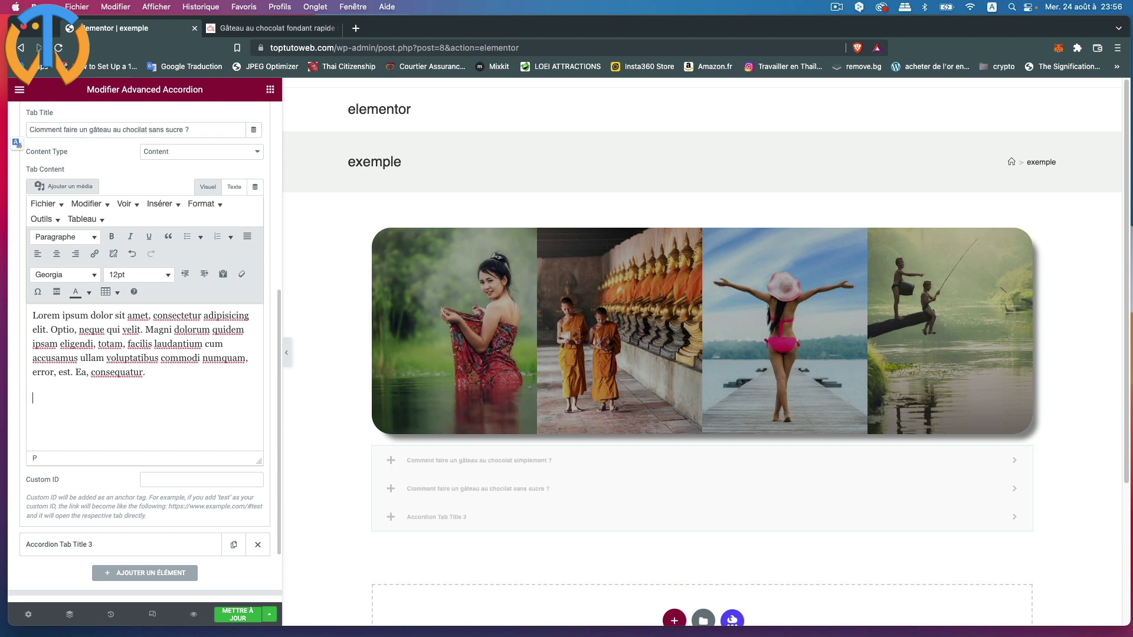
left_click(65, 193)
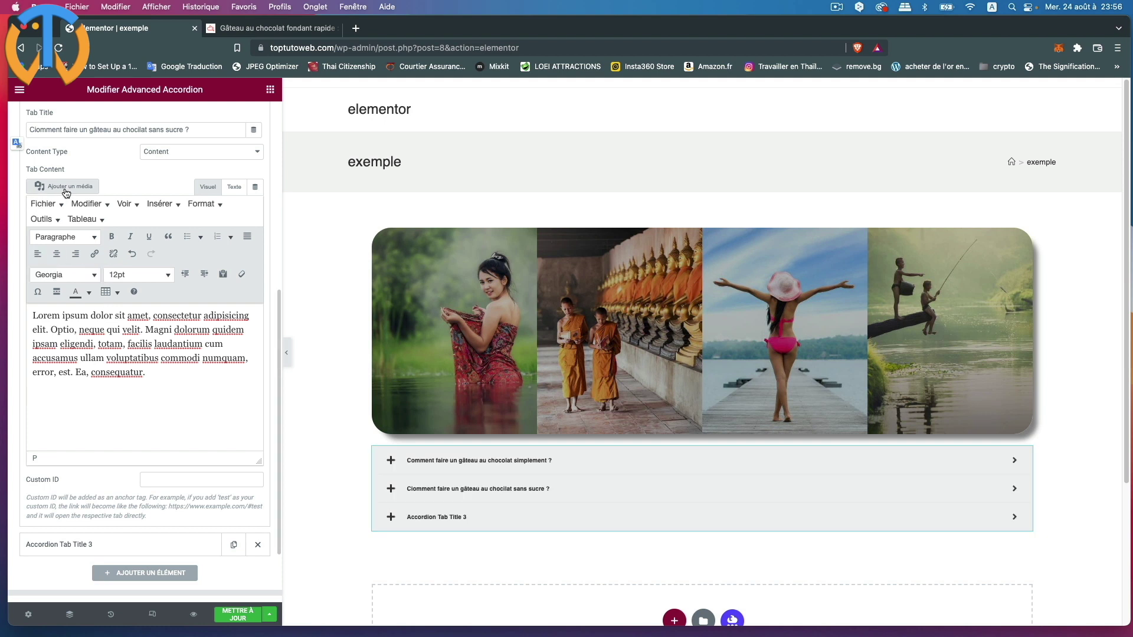
left_click(285, 237)
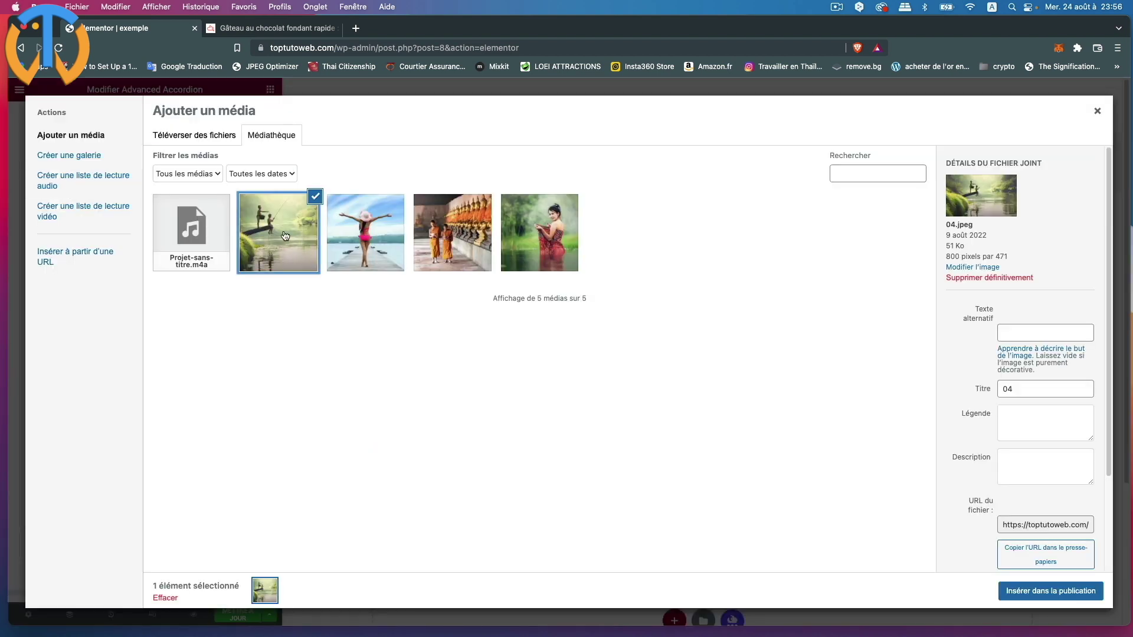
left_click(1067, 591)
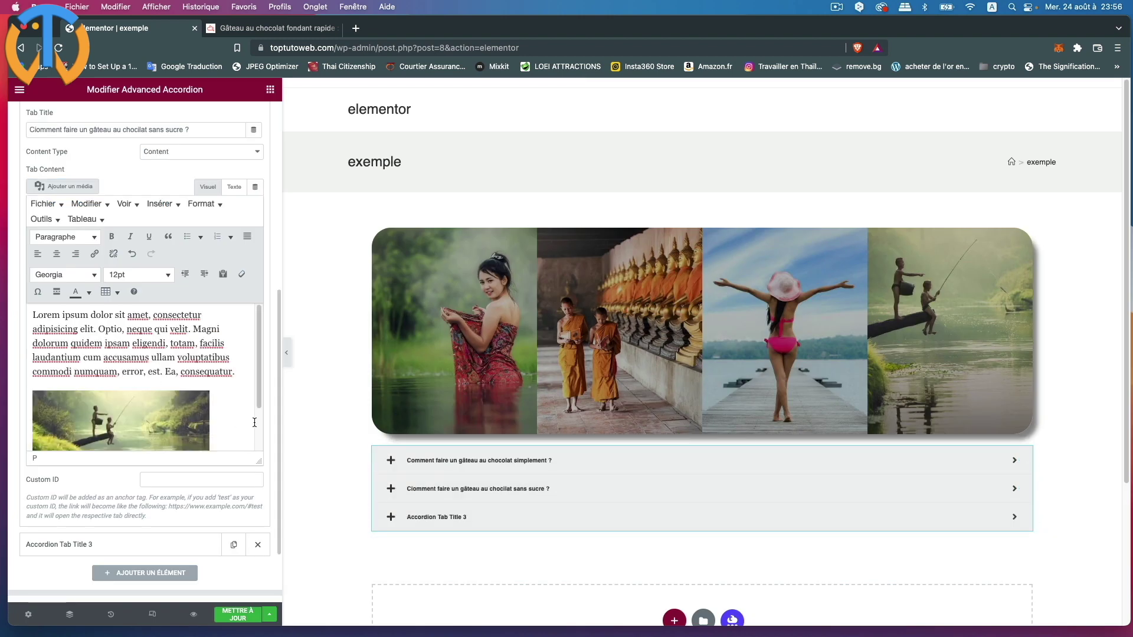
- Centre the inserted river image within the second entry's content
scroll(172, 402, "down", 2)
scroll(172, 402, "down", 2)
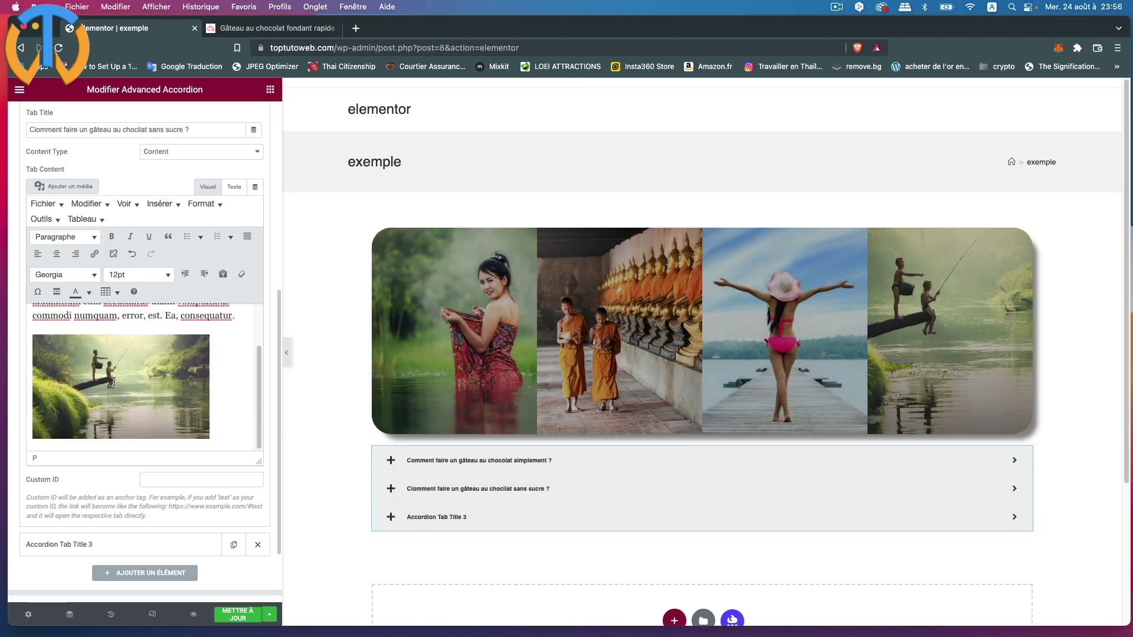
left_click(171, 402)
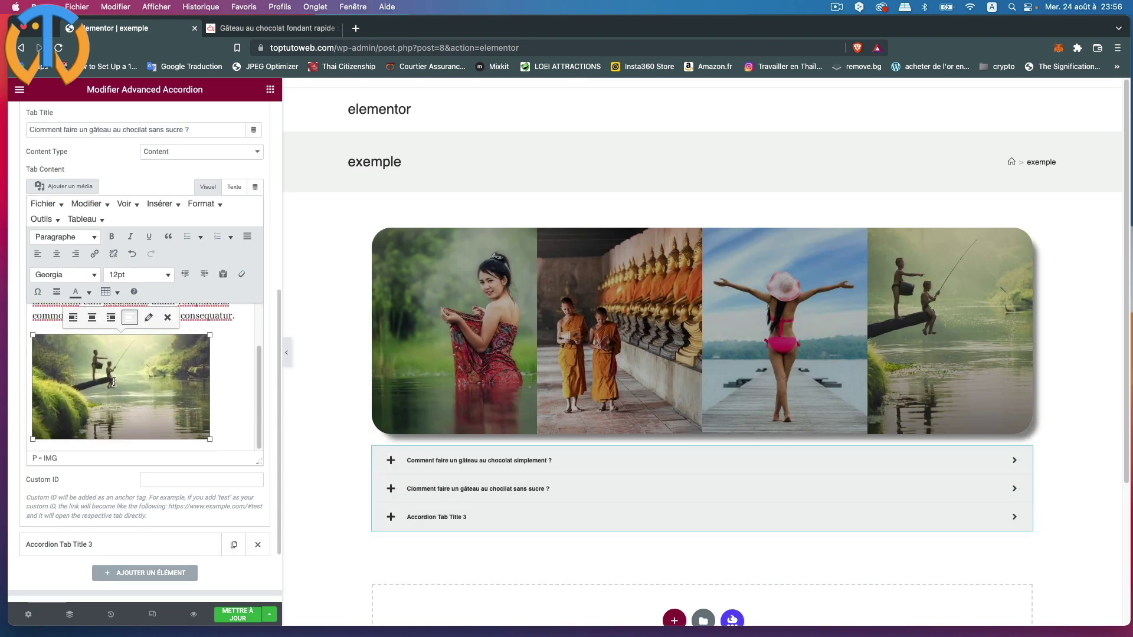
left_click(93, 319)
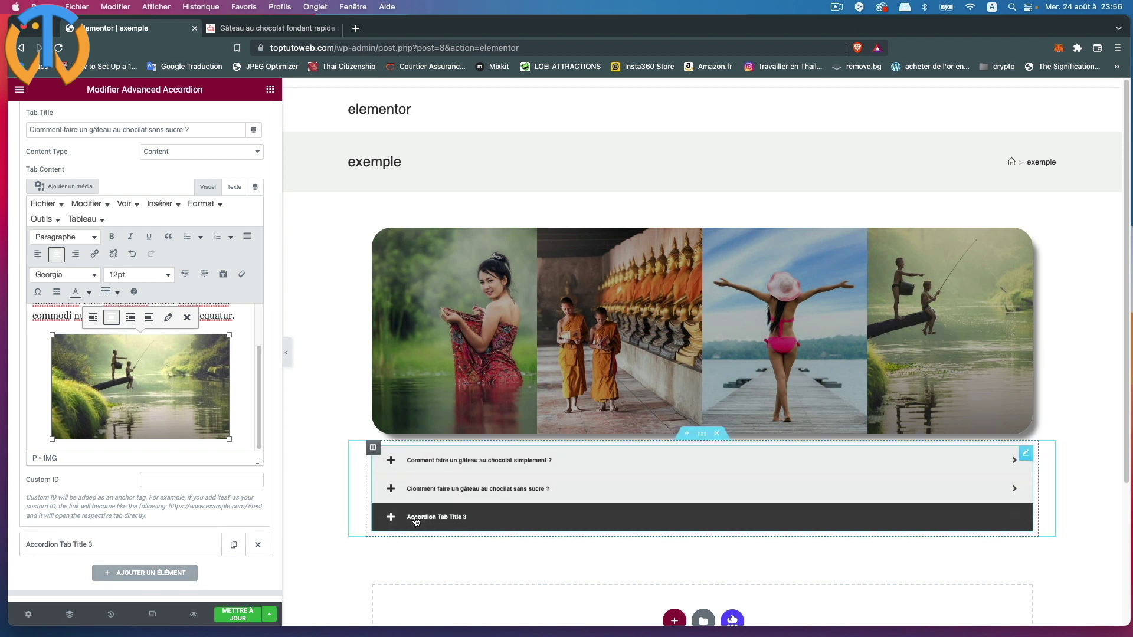
- Add two new entries to the accordion after "Accordion Tab Title 3"
left_click(151, 573)
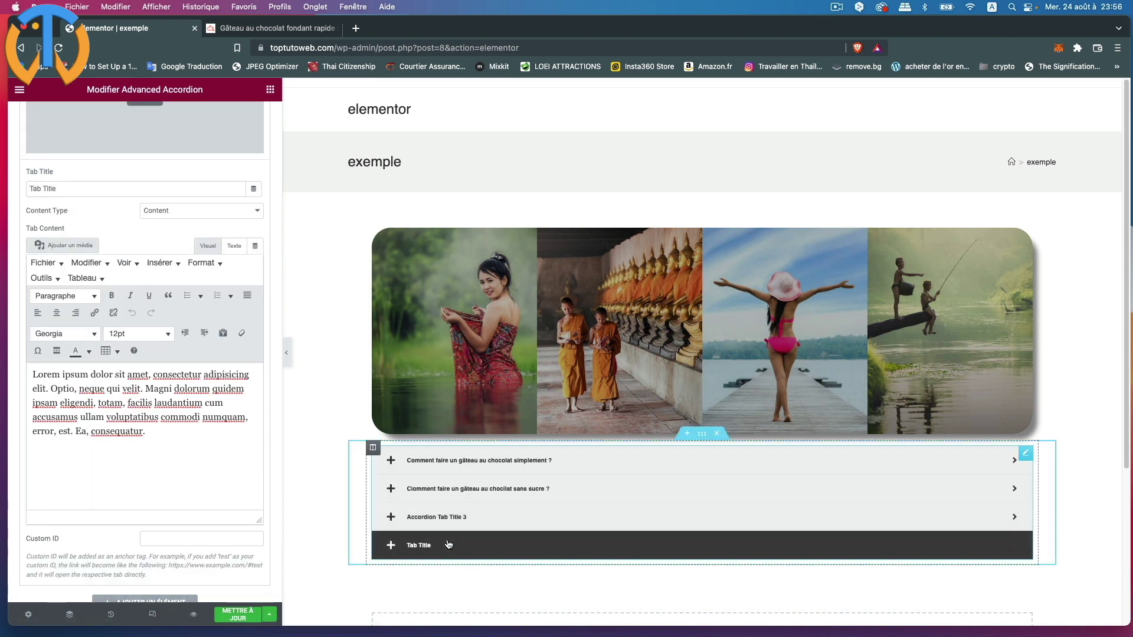
scroll(183, 531, "down", 4)
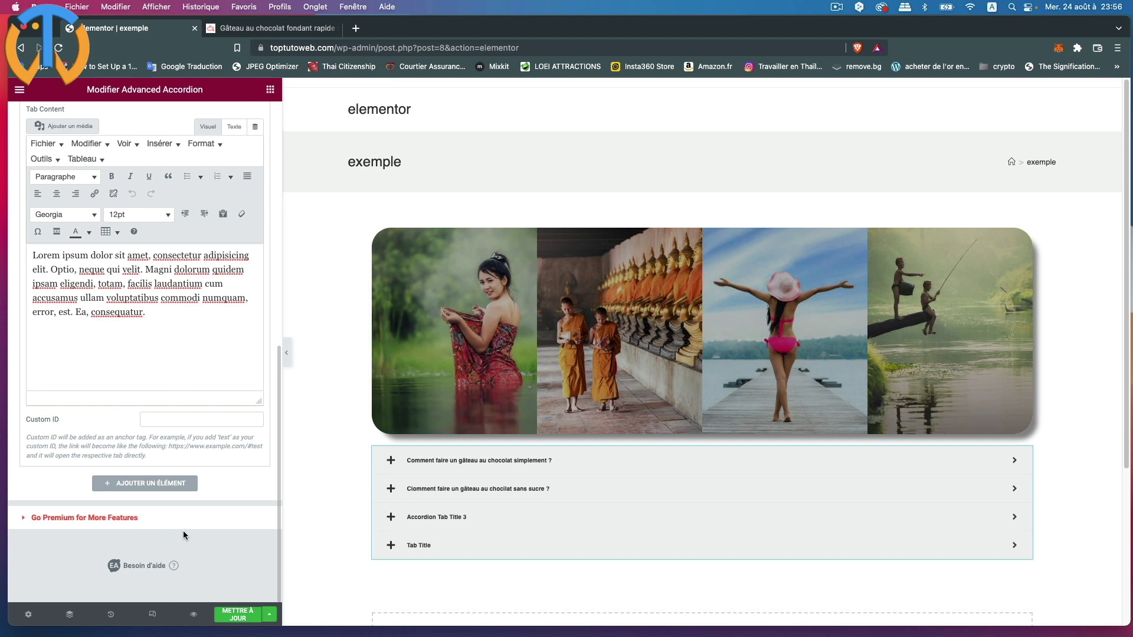
left_click(150, 486)
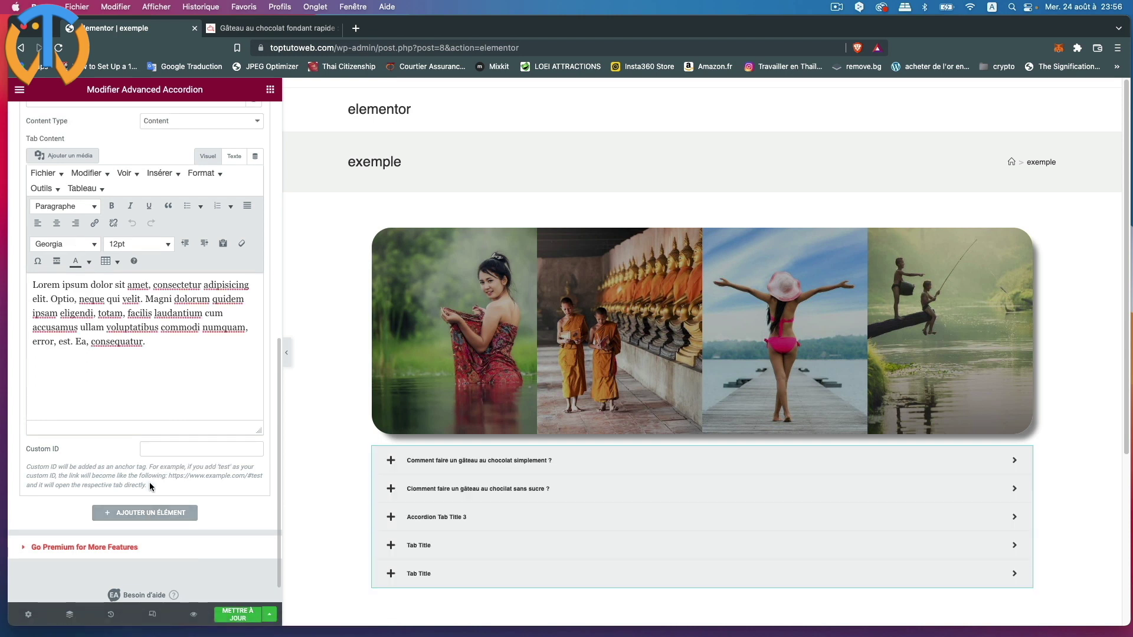
- Expand and collapse the first and second accordion entries in the page preview to check how they open
scroll(442, 543, "down", 1)
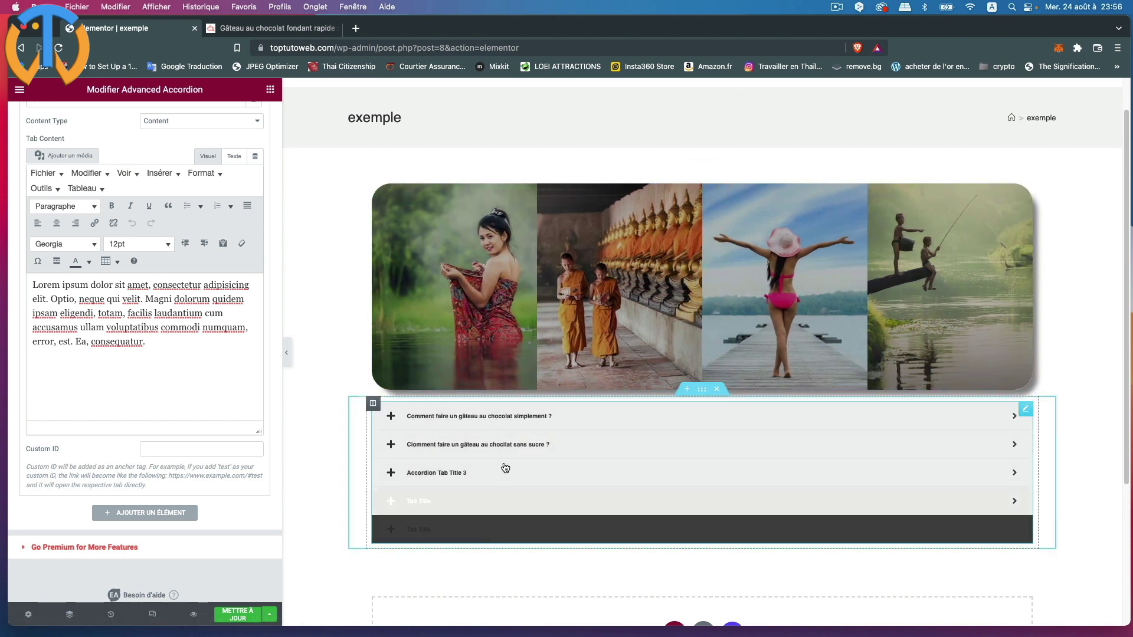
left_click(570, 421)
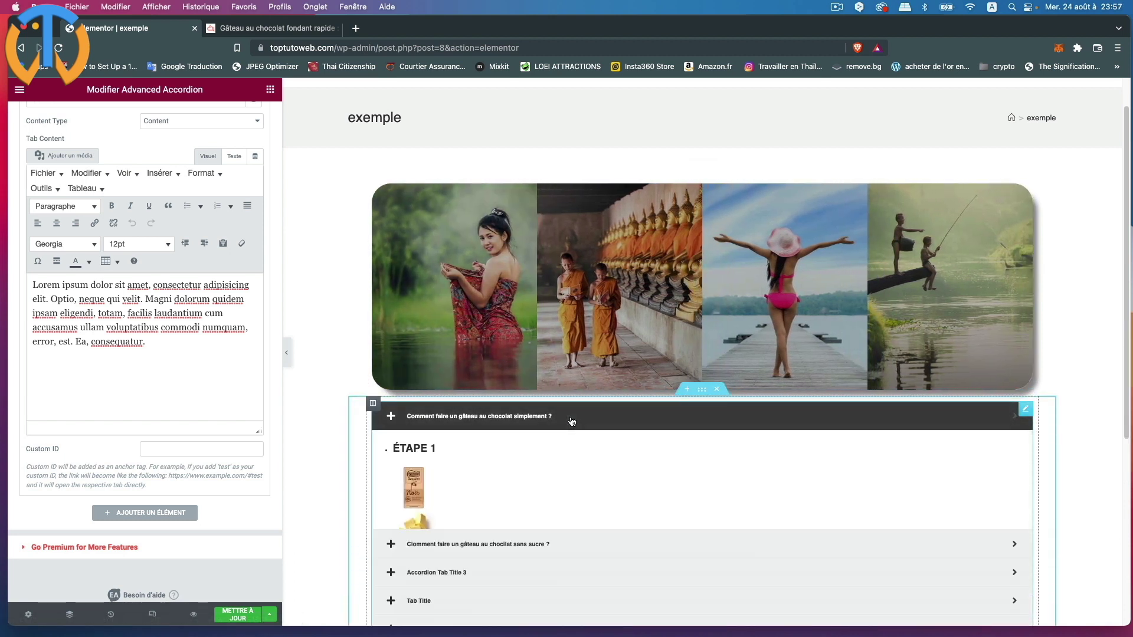
left_click(572, 421)
left_click(561, 451)
left_click(562, 452)
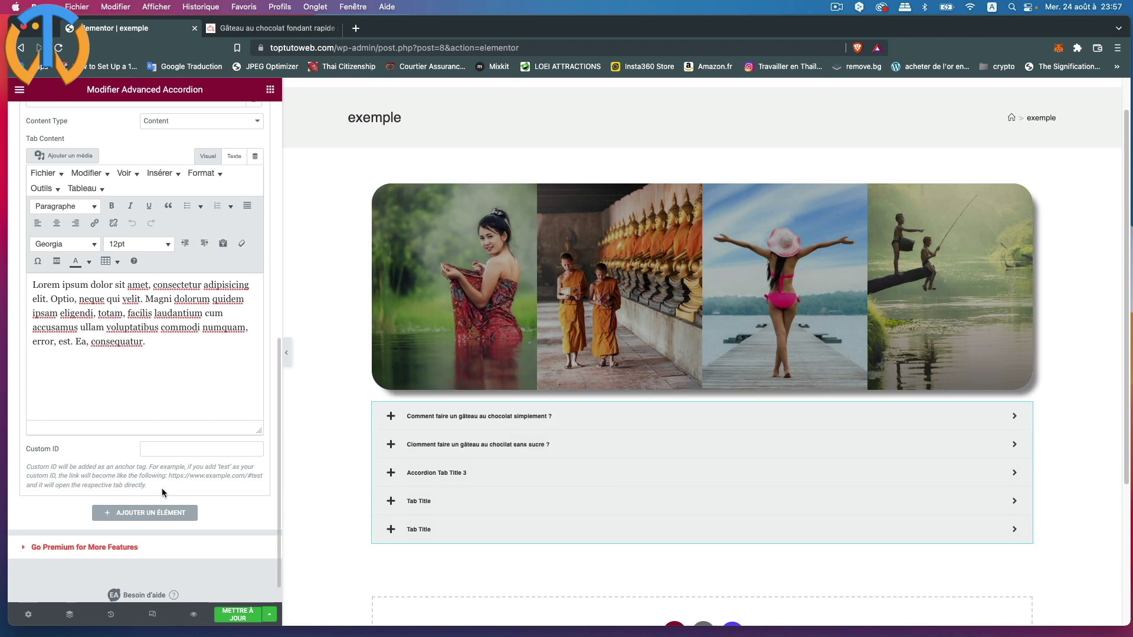
- Open the typography options of the accordion's Tab Style and set the title size to 21 px
scroll(164, 493, "up", 2)
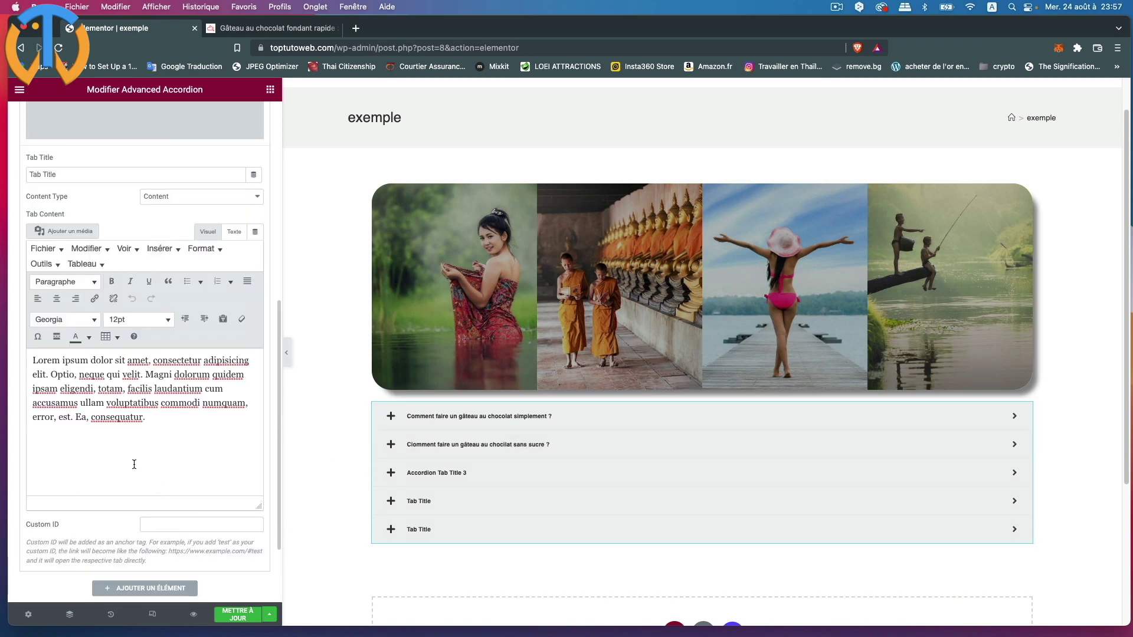
scroll(189, 487, "up", 10)
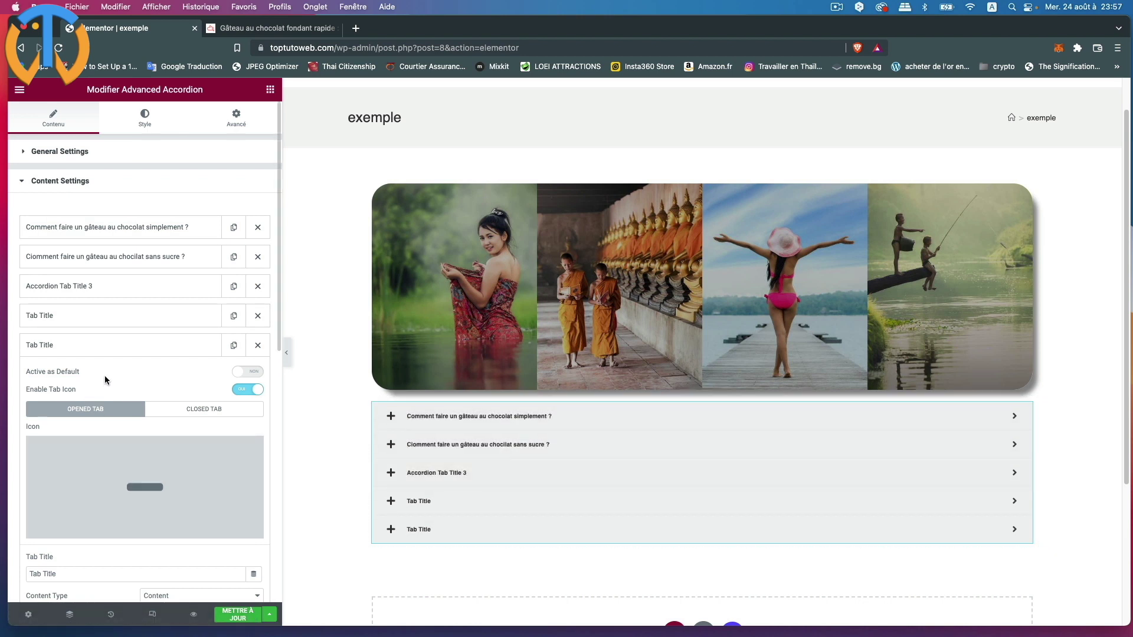
left_click(145, 121)
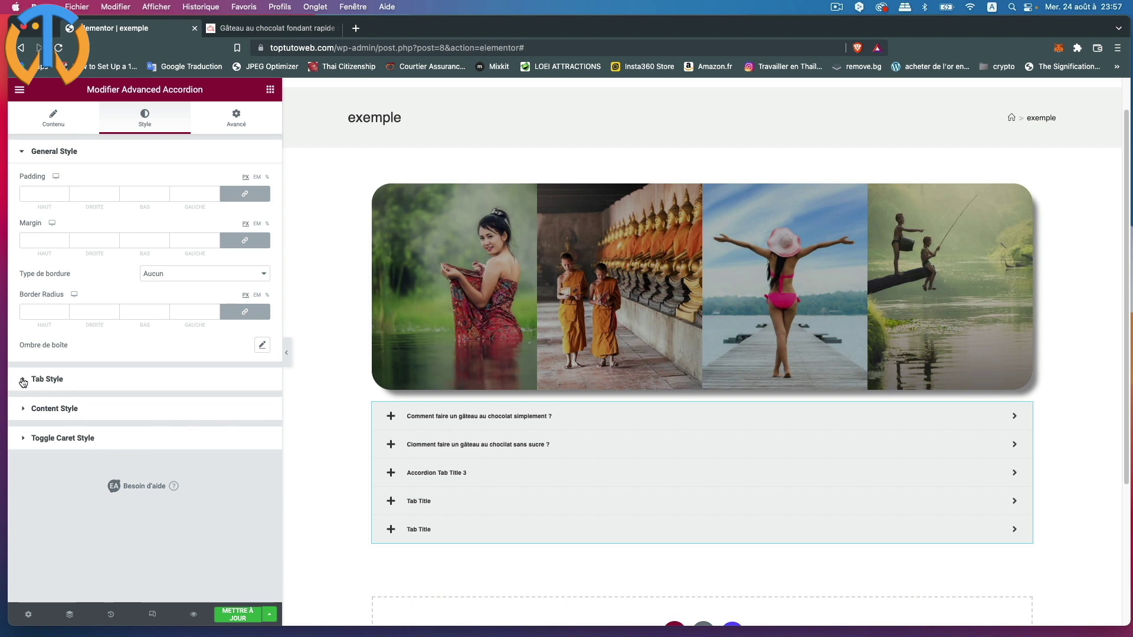
left_click(22, 157)
left_click(21, 183)
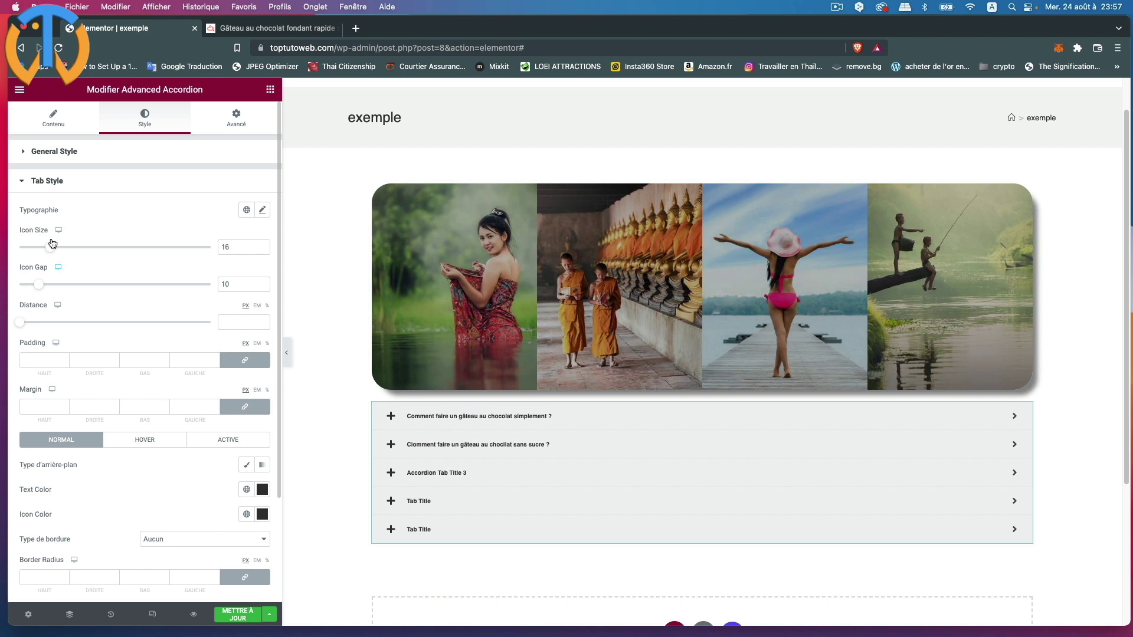
left_click(263, 210)
left_click_drag(34, 299, 52, 302)
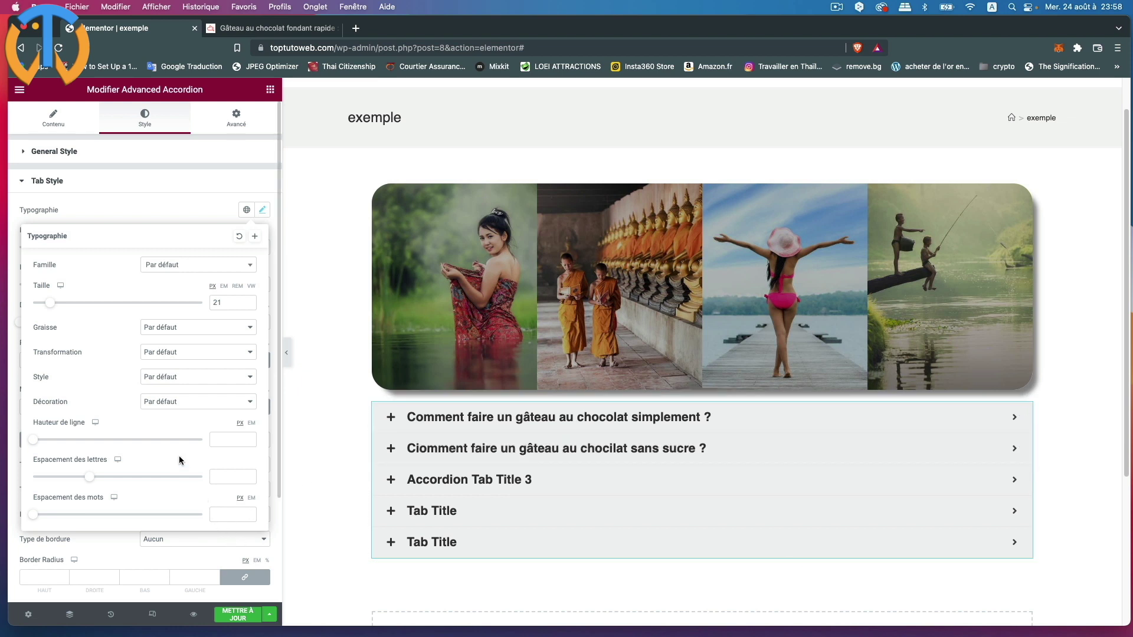
- Try the font weights Gras, 900 and 300 on the tab titles and restore Par défaut
left_click(192, 334)
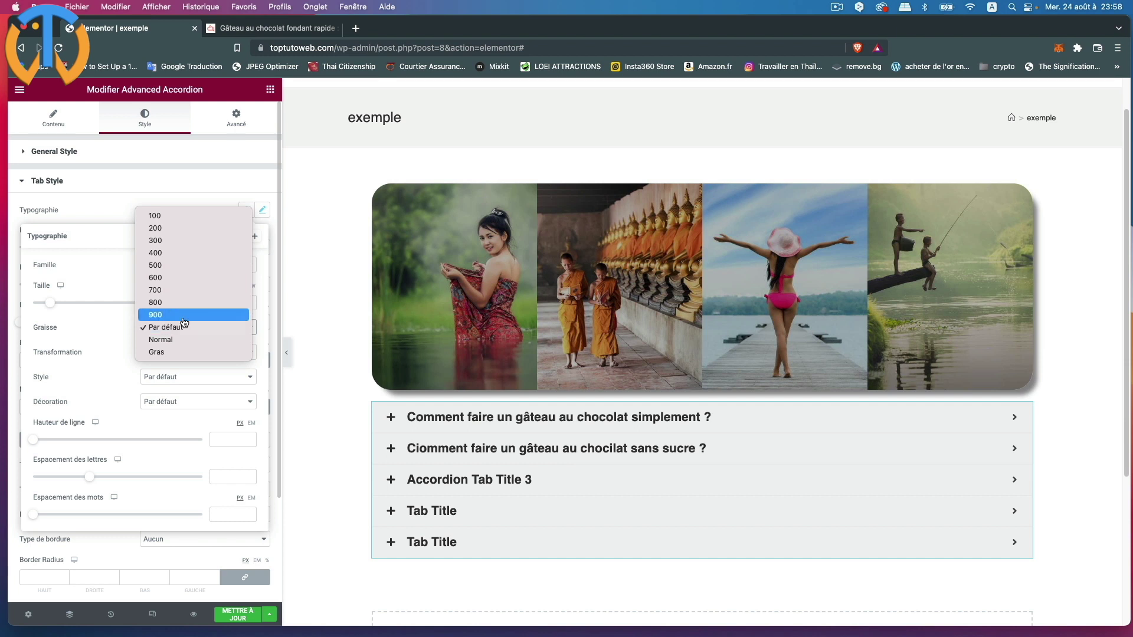
left_click(175, 352)
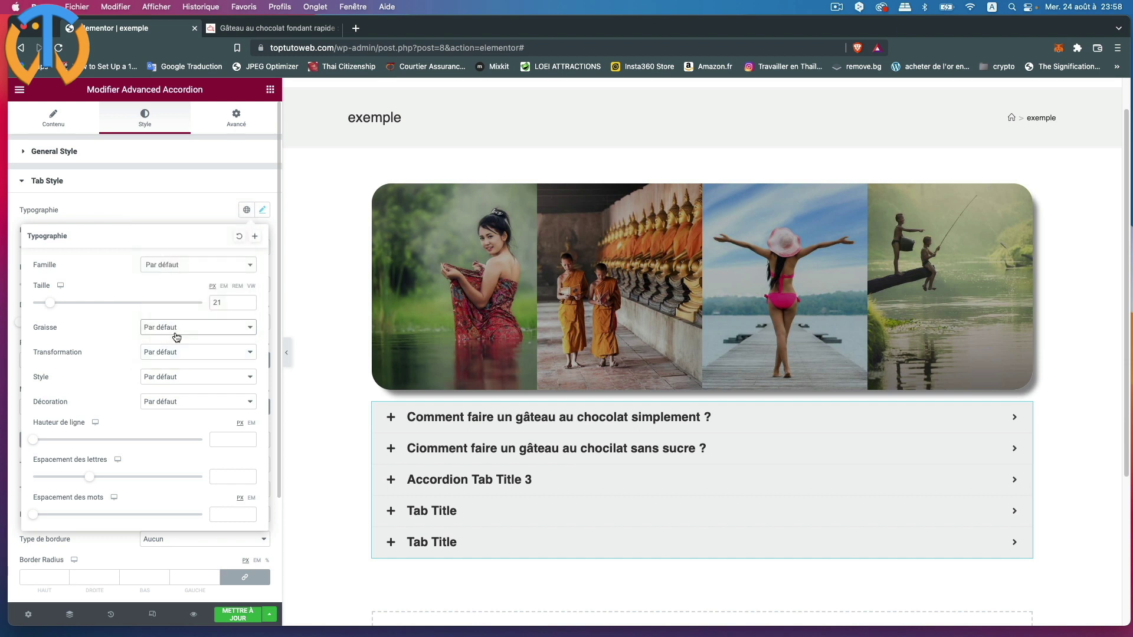
left_click(174, 328)
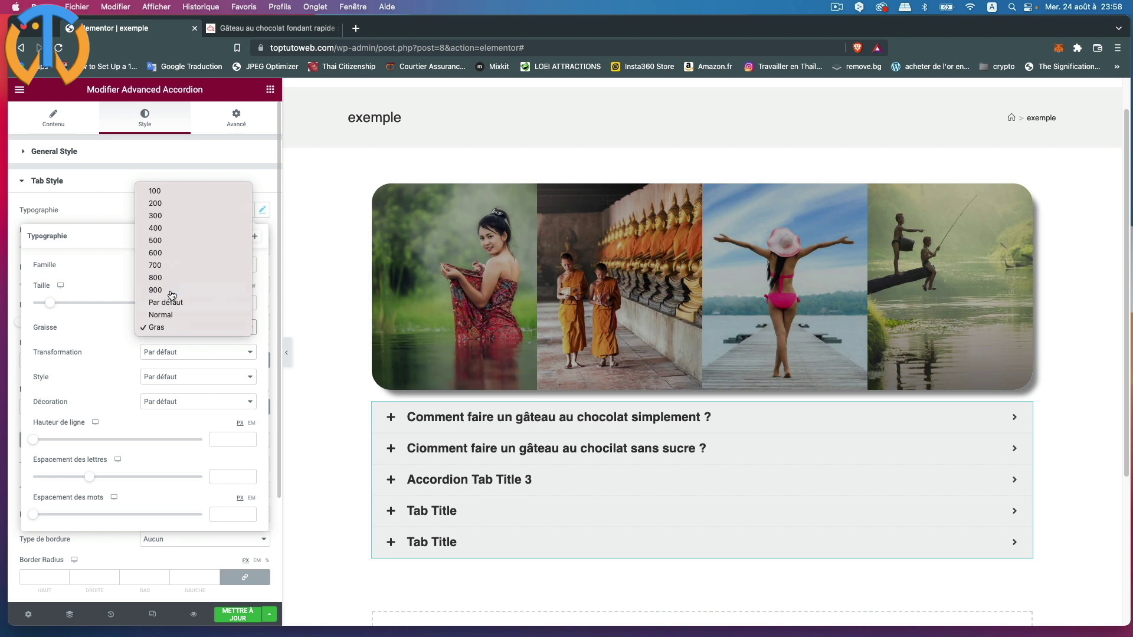
left_click(172, 296)
left_click(174, 326)
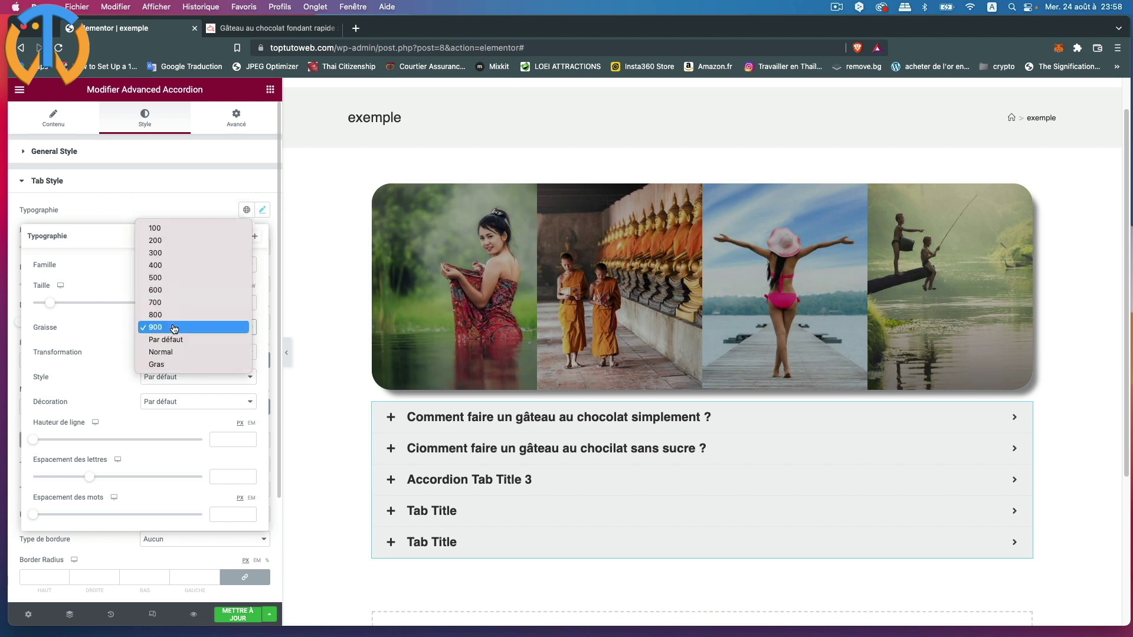
left_click(169, 254)
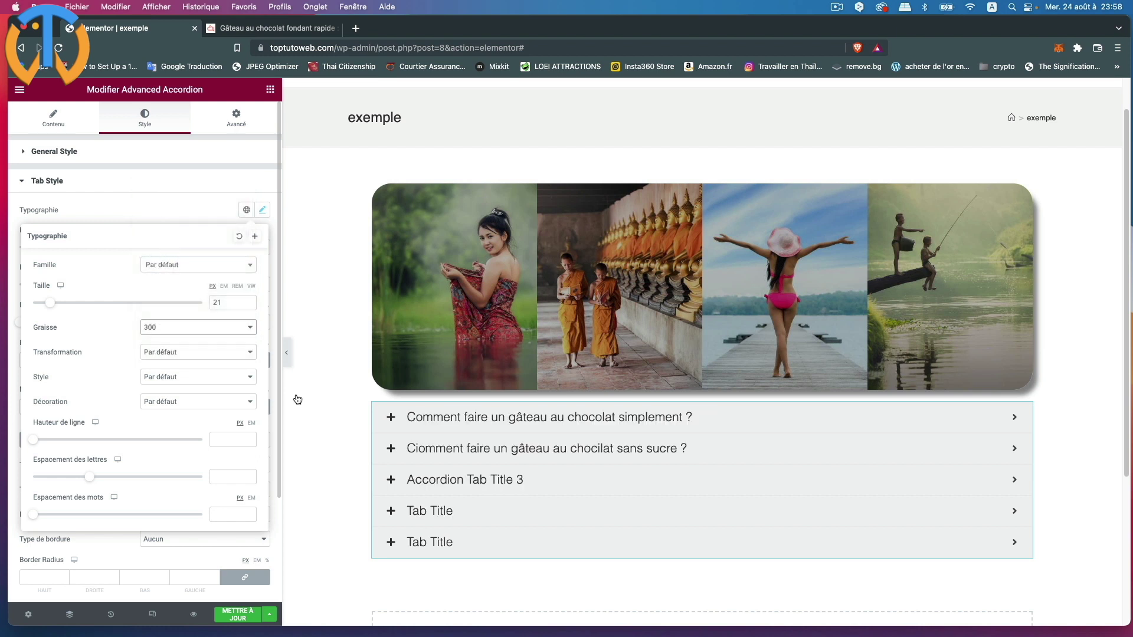
left_click(190, 329)
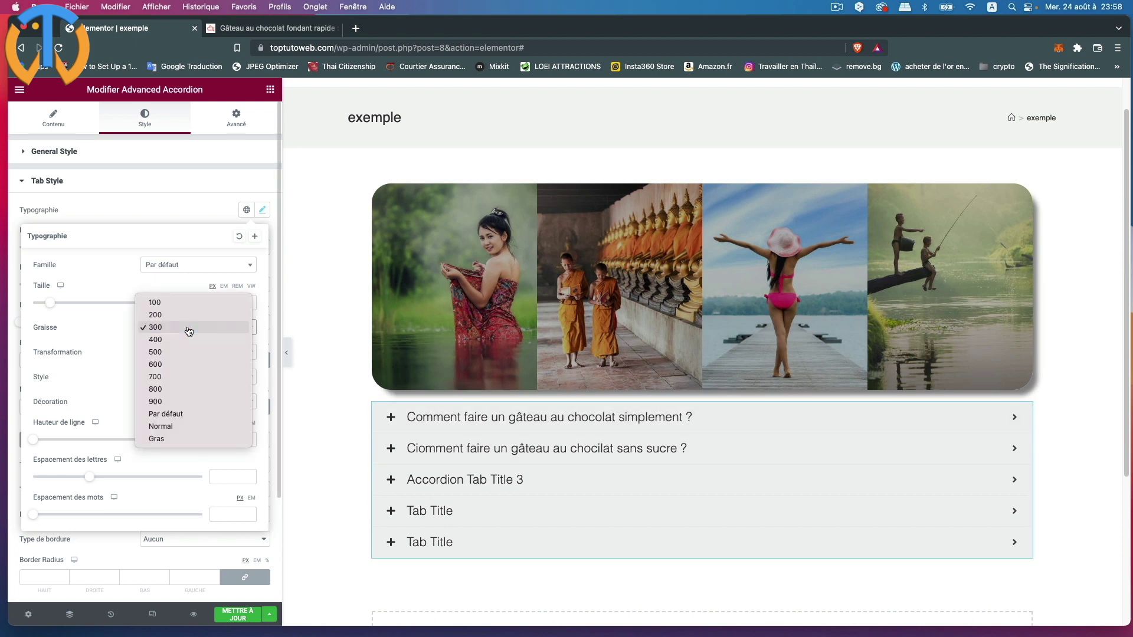
left_click(168, 414)
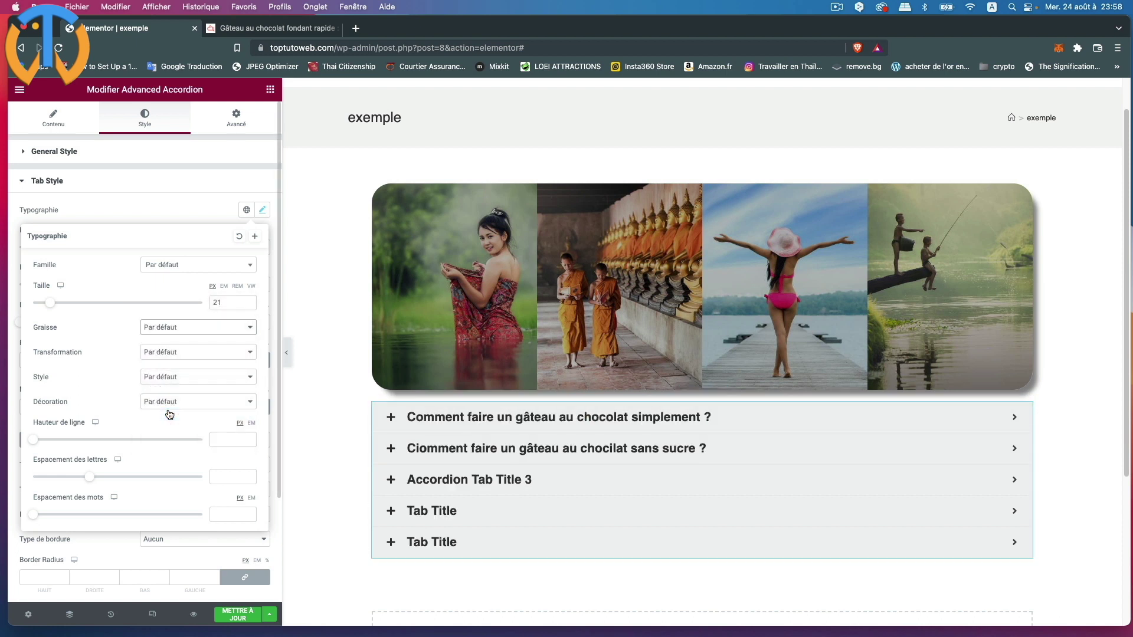
- Set the tab titles' font style to Italique, reviewing the transformation and decoration choices while leaving both at Par défaut
left_click(190, 360)
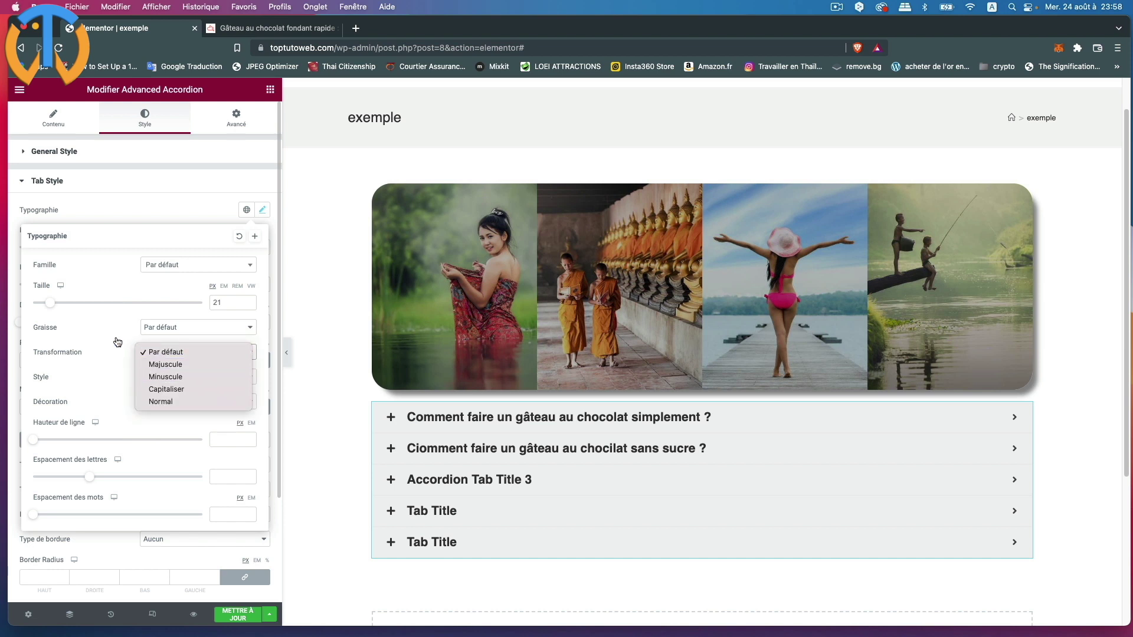
left_click(110, 353)
left_click(190, 383)
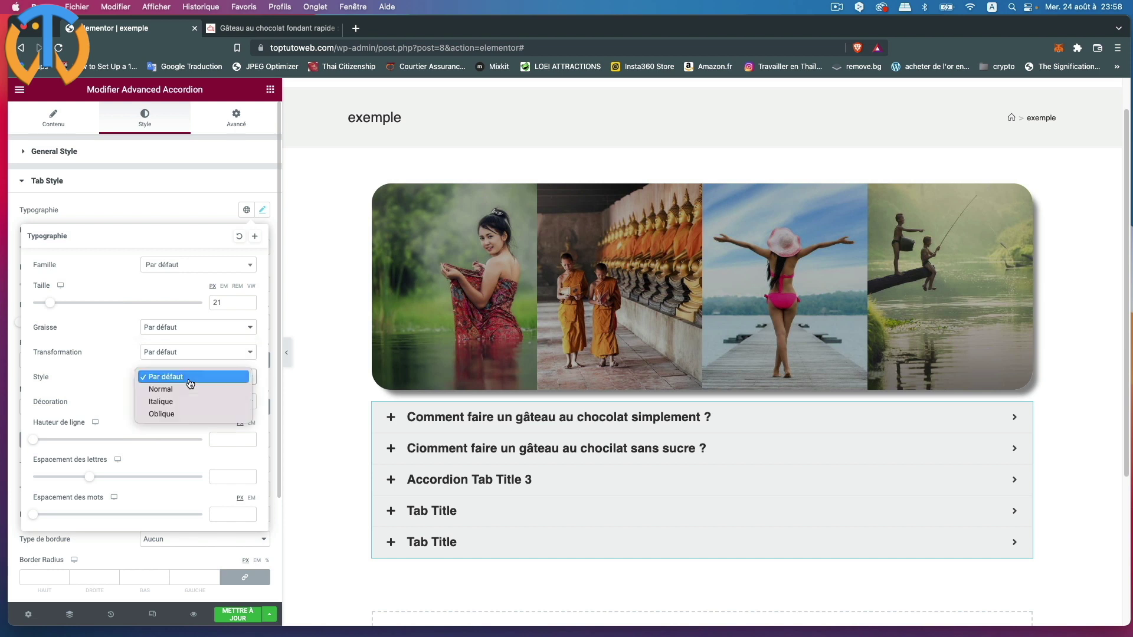
left_click(122, 382)
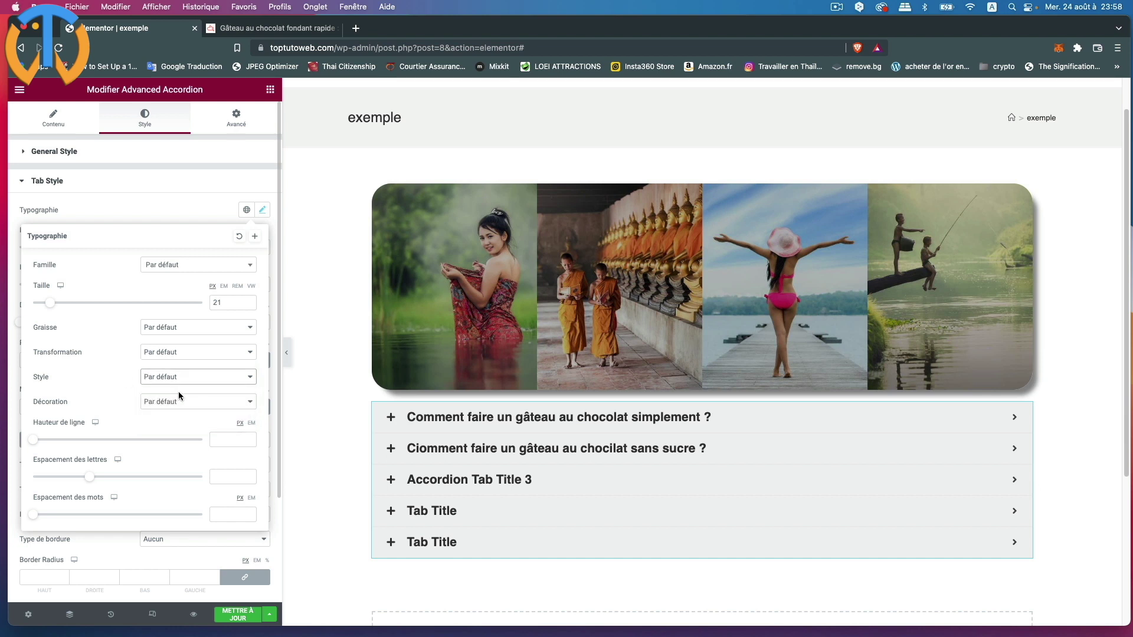
left_click(176, 380)
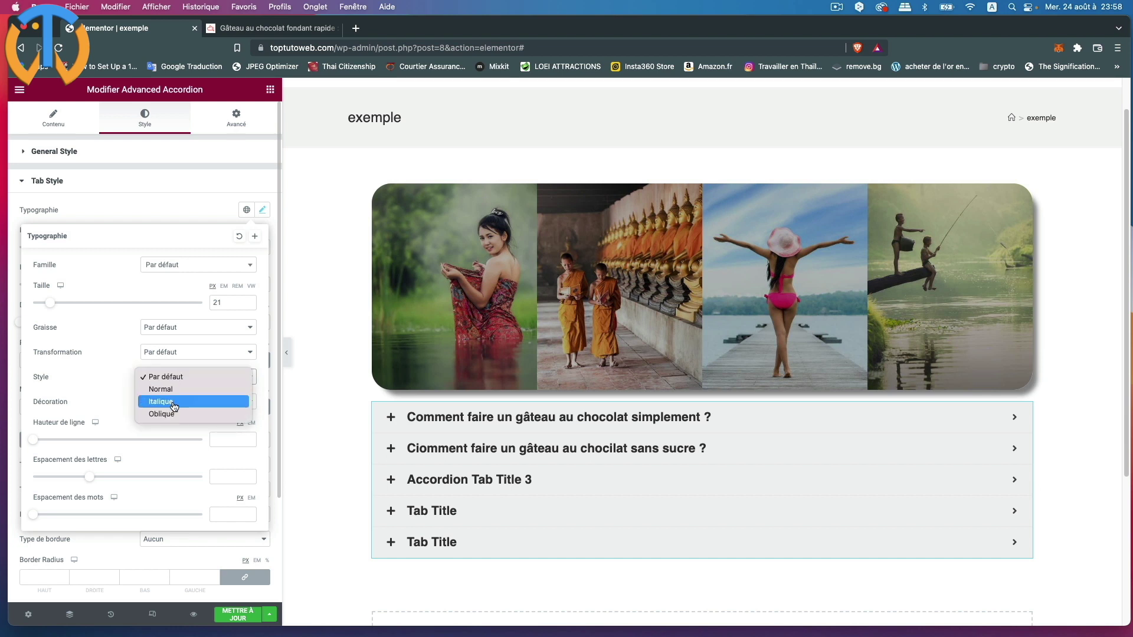
left_click(174, 405)
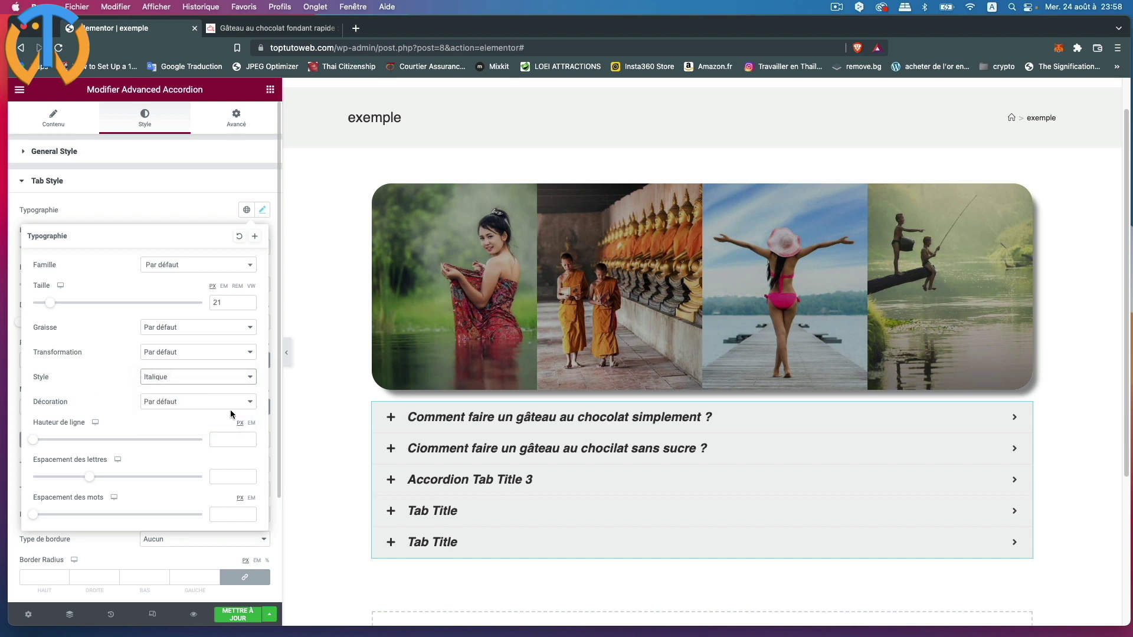
left_click(205, 403)
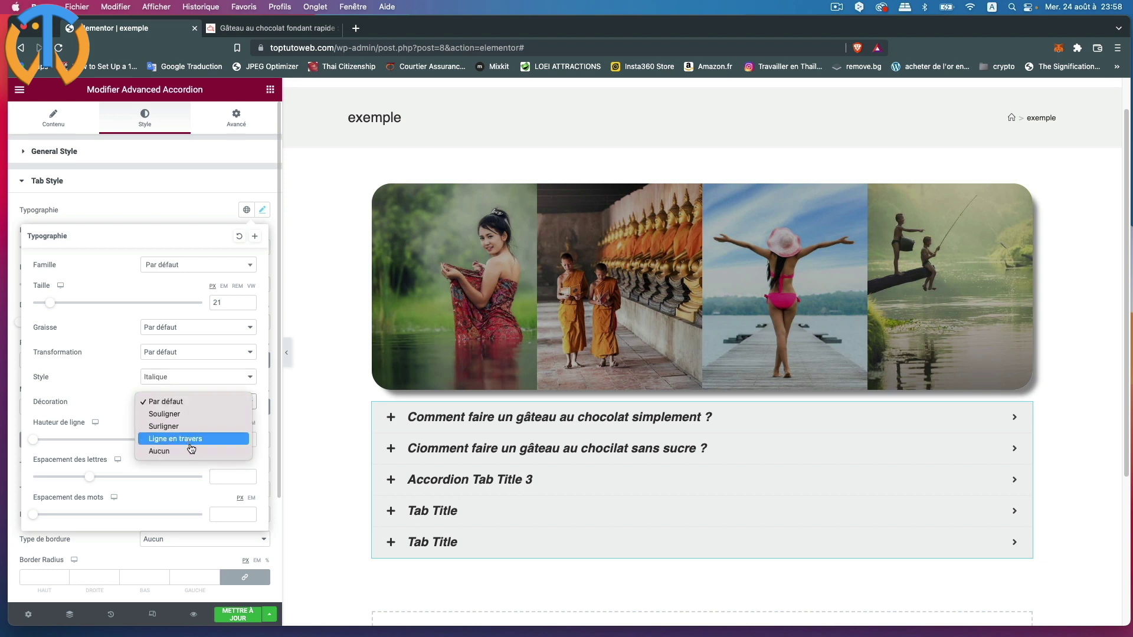
left_click(118, 405)
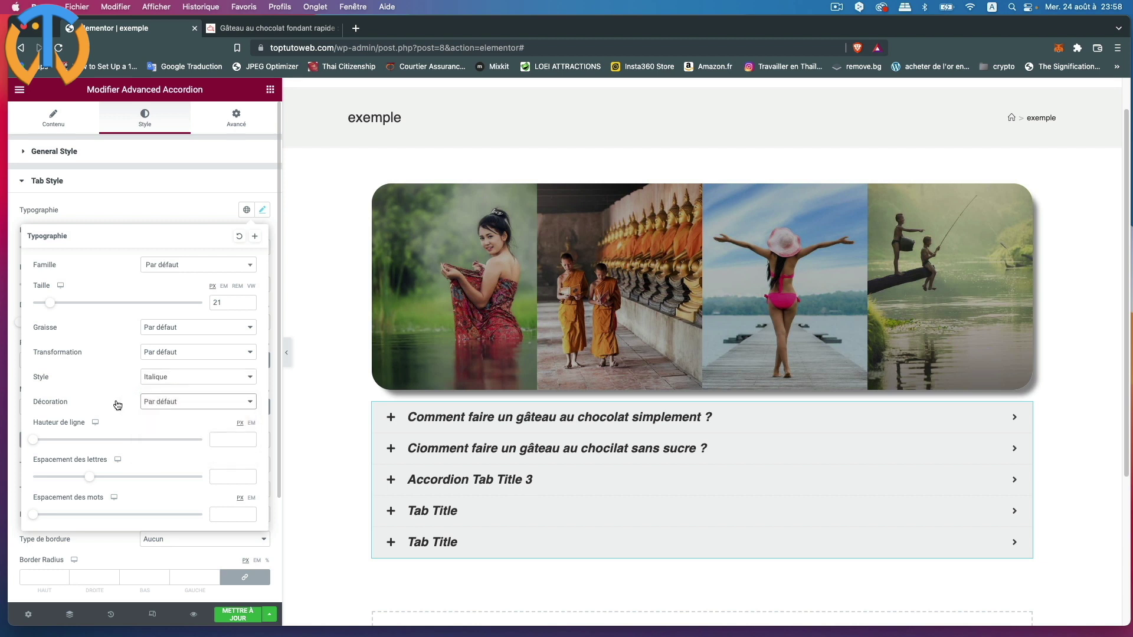
- Set the tab titles' line height to 29 px, letter spacing to 1,5 and word spacing to 5 px, and close the typography options
left_click_drag(35, 444, 86, 440)
left_click_drag(93, 479, 106, 477)
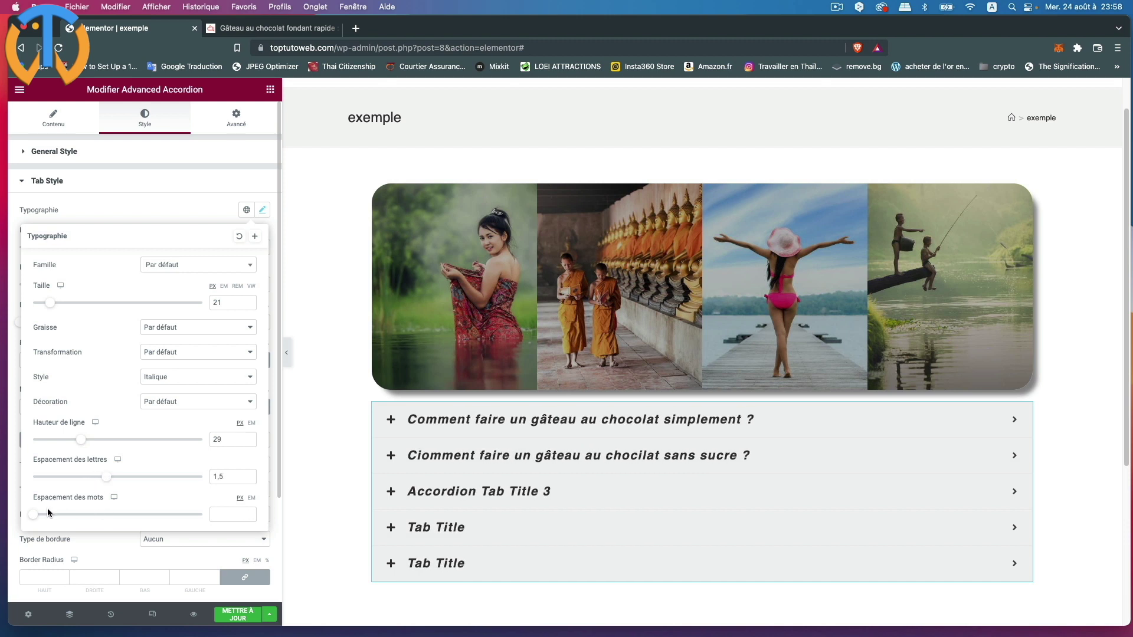
left_click_drag(34, 514, 42, 515)
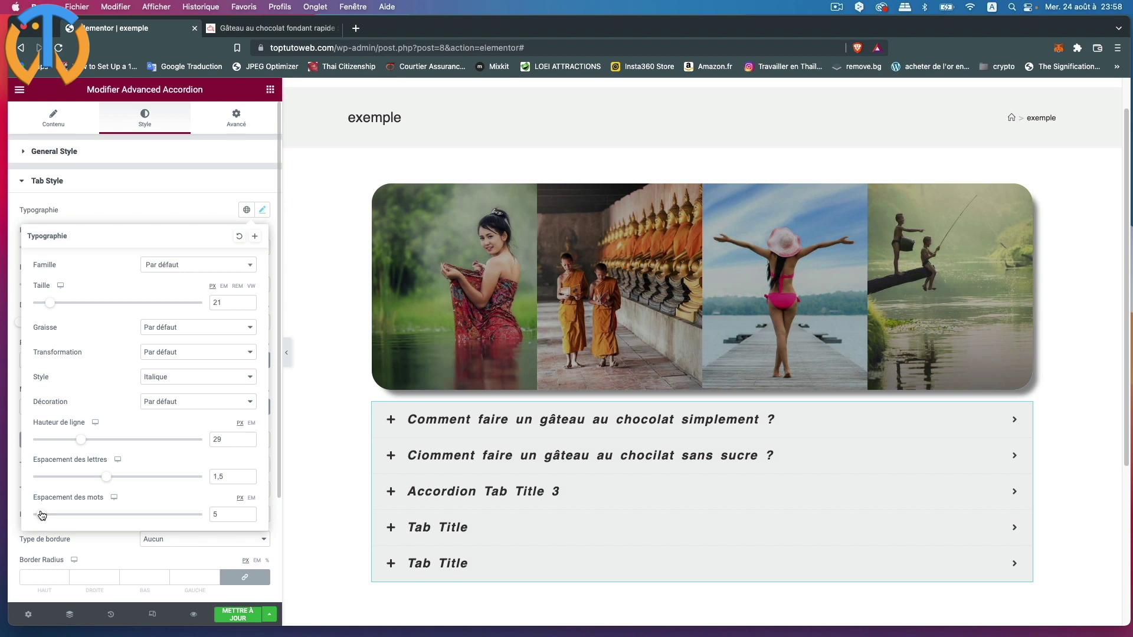
left_click(97, 205)
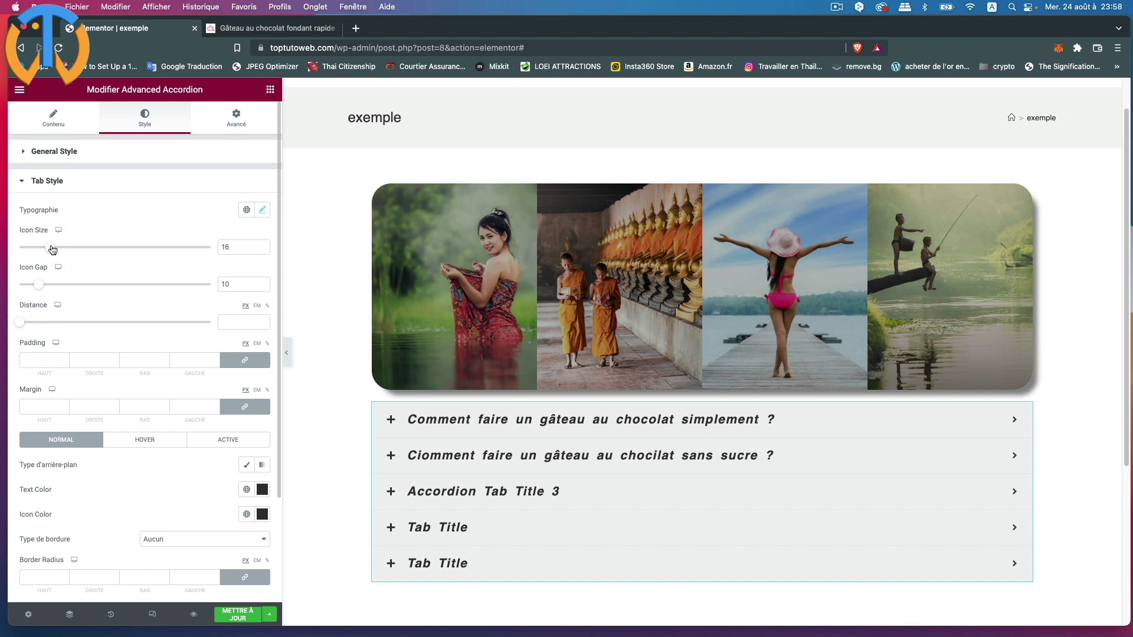
- Set the accordion tabs' icon size to 11, icon gap to 12 and distance to 5 px
mouse_move(53, 250)
left_mouse_down()
mouse_move(118, 250)
mouse_move(44, 251)
left_mouse_up()
mouse_move(39, 290)
left_mouse_down()
mouse_move(116, 285)
mouse_move(42, 287)
left_mouse_up()
mouse_move(23, 325)
left_mouse_down()
mouse_move(55, 324)
mouse_move(38, 326)
left_mouse_up()
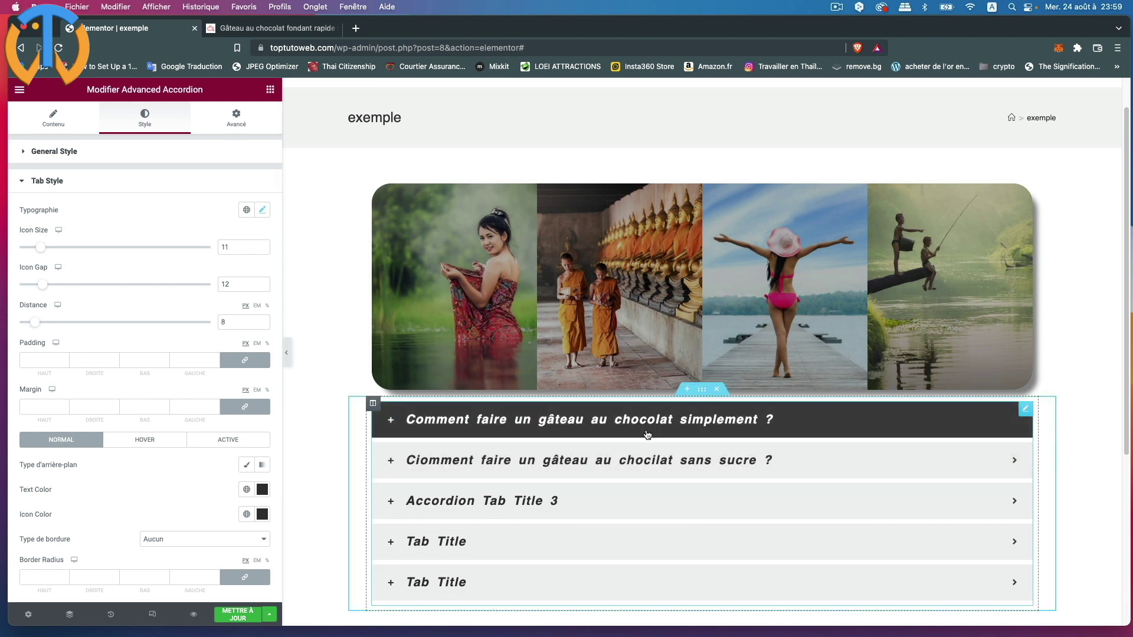
left_click_drag(36, 324, 31, 327)
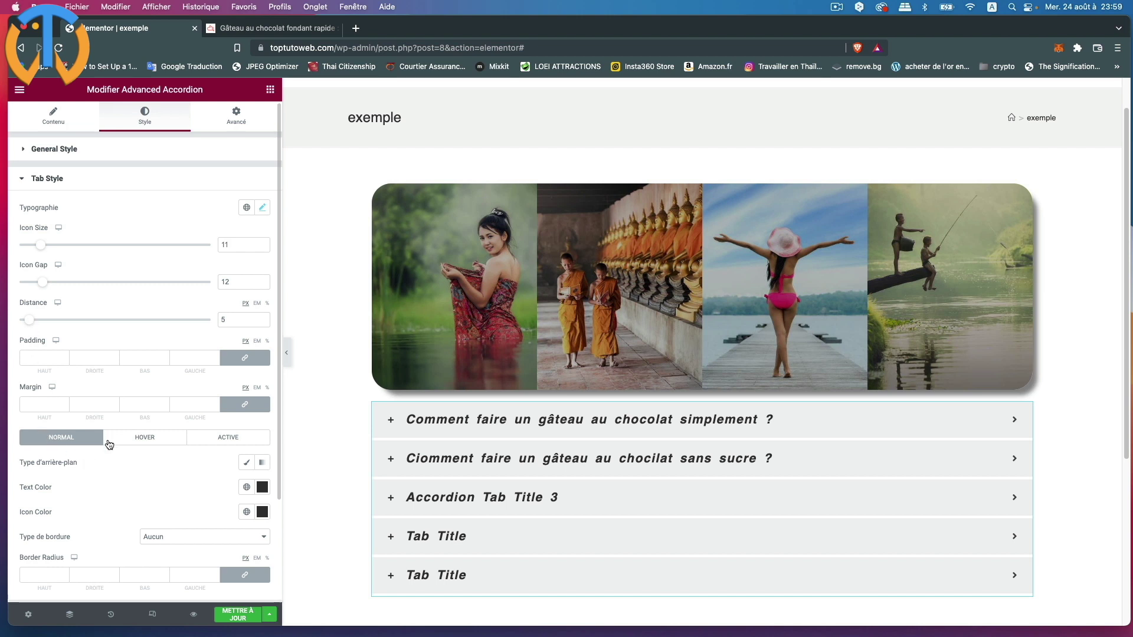
- Expand and collapse the first chocolate cake question in the preview to check its default tab colours
scroll(103, 443, "down", 5)
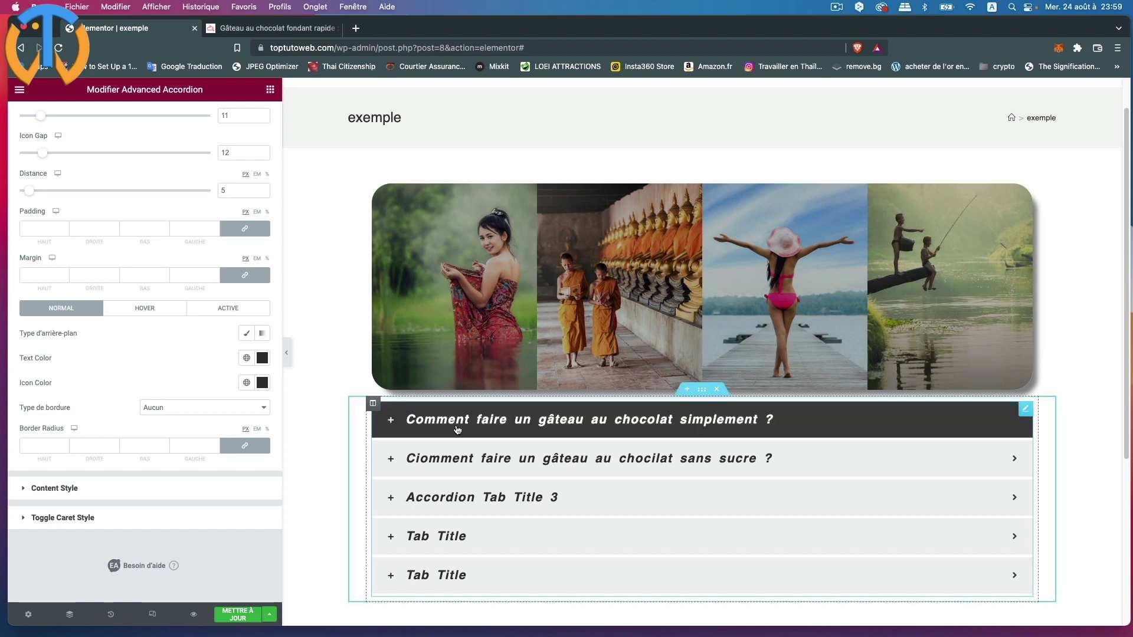
left_click(857, 419)
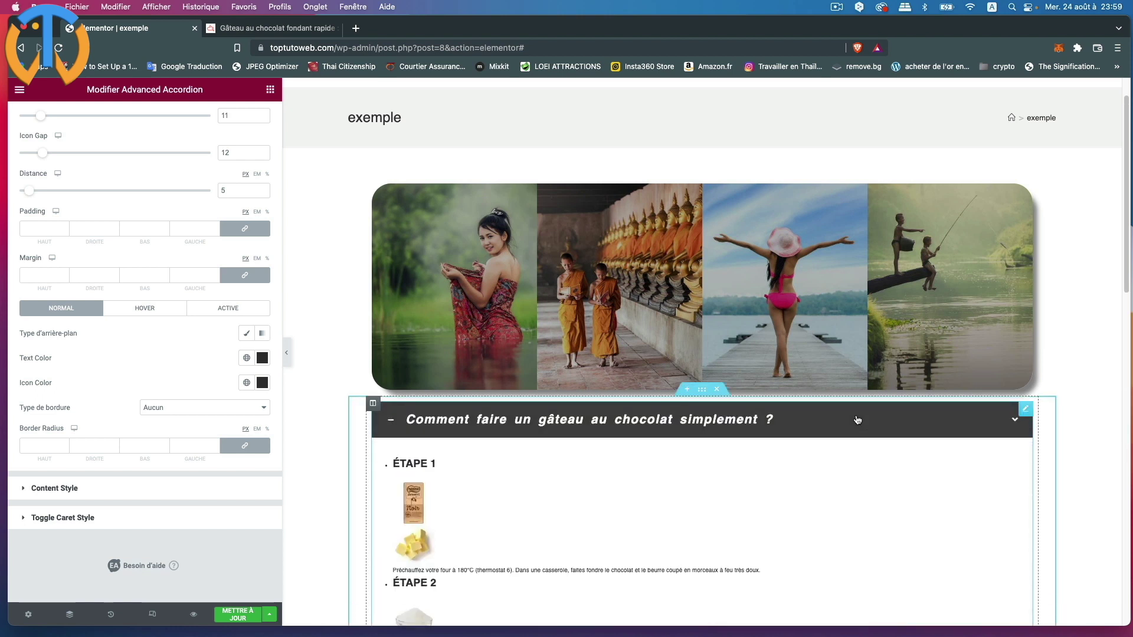
left_click(856, 419)
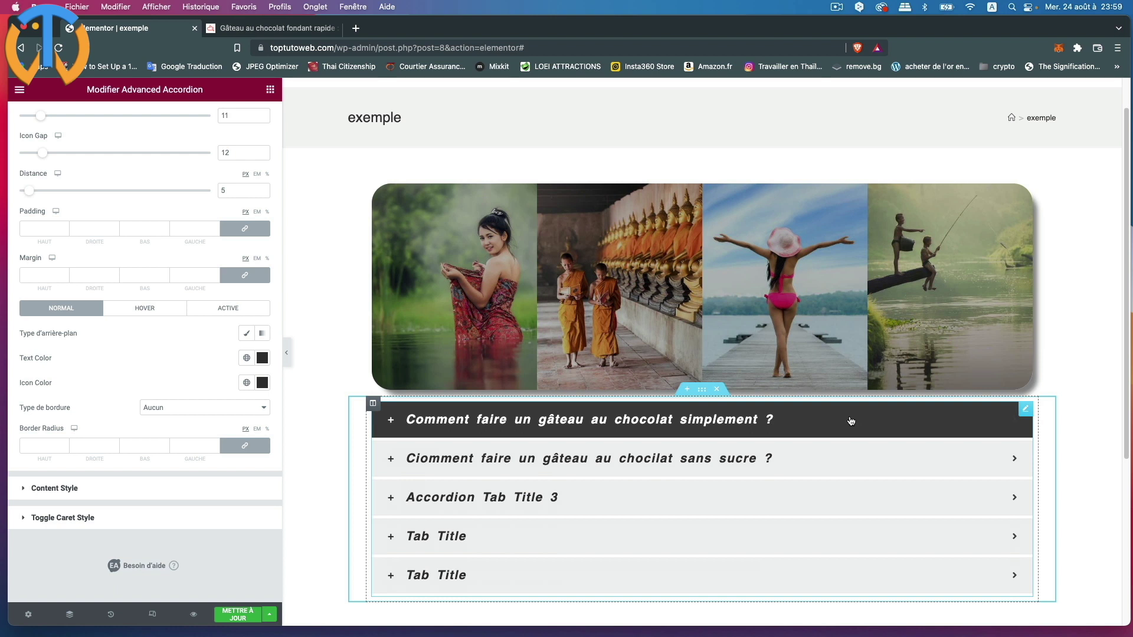
- Give the tabs' Normal state a Classique background in blue-violet #6D7DF9
left_click(246, 334)
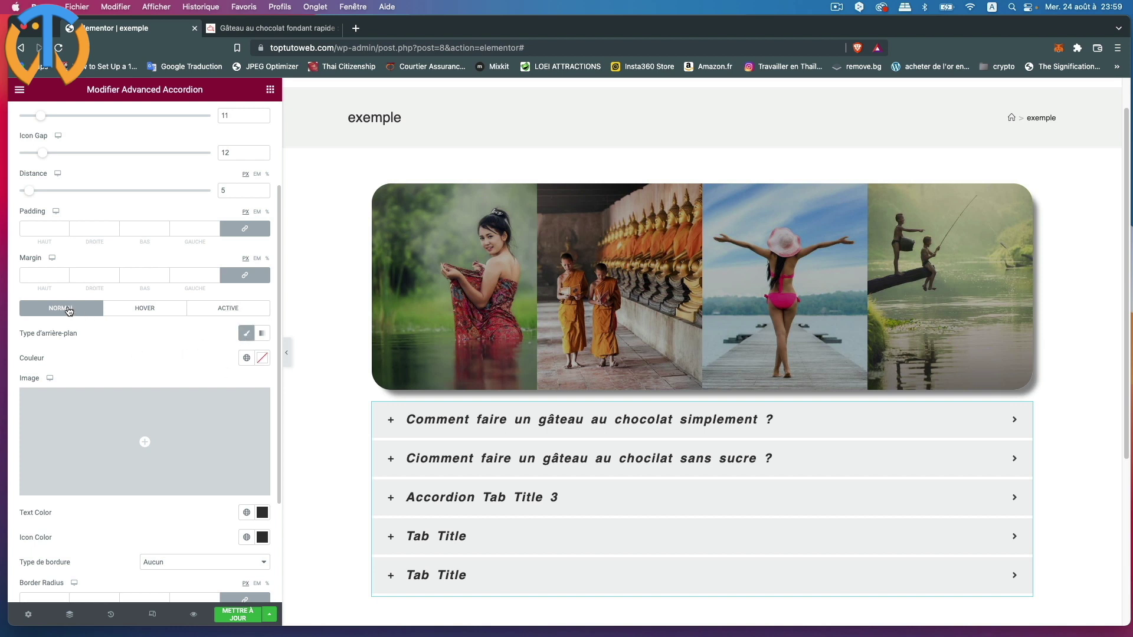
left_click(262, 358)
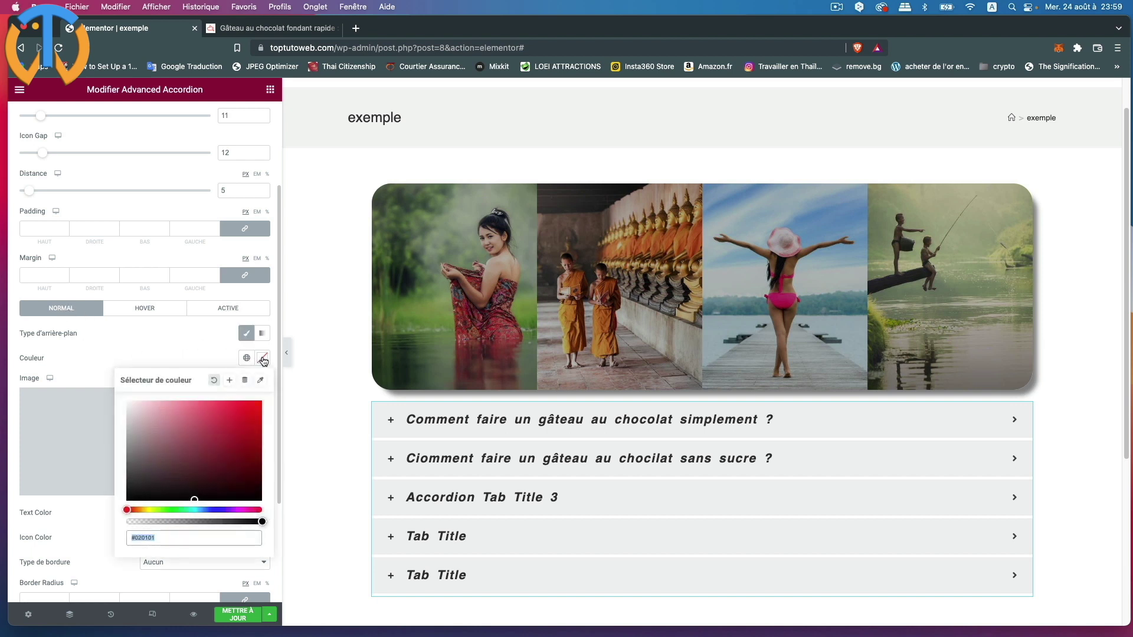
left_click(210, 511)
left_click_drag(214, 510, 203, 404)
left_click(187, 365)
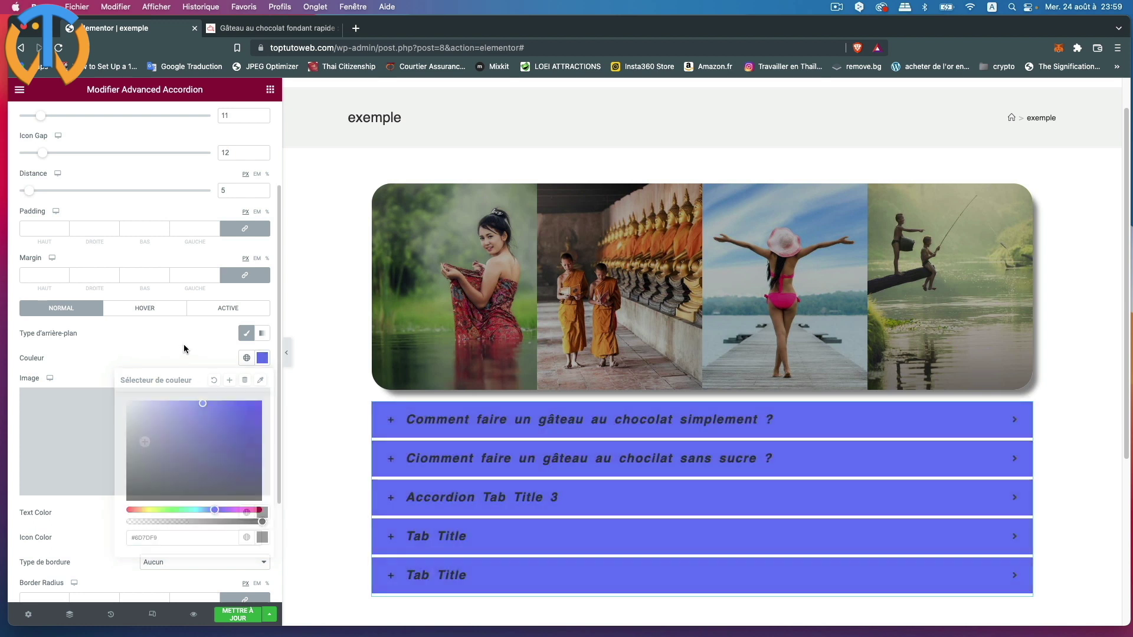
- Give the tabs' Hover state a Classique background in green #59FD48
left_click(151, 312)
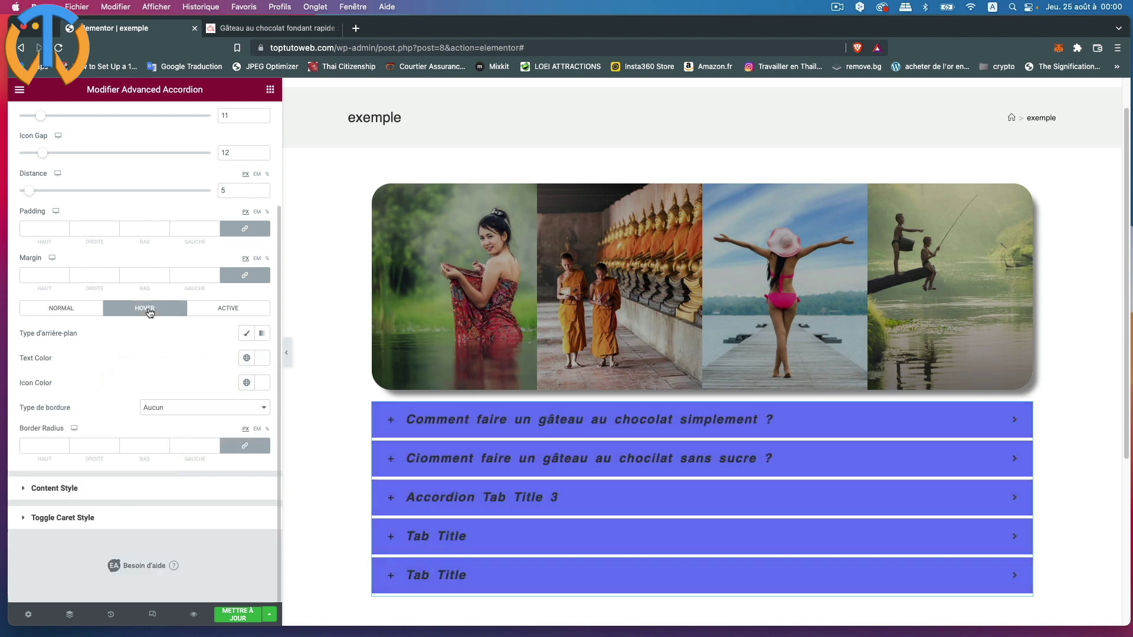
left_click(243, 334)
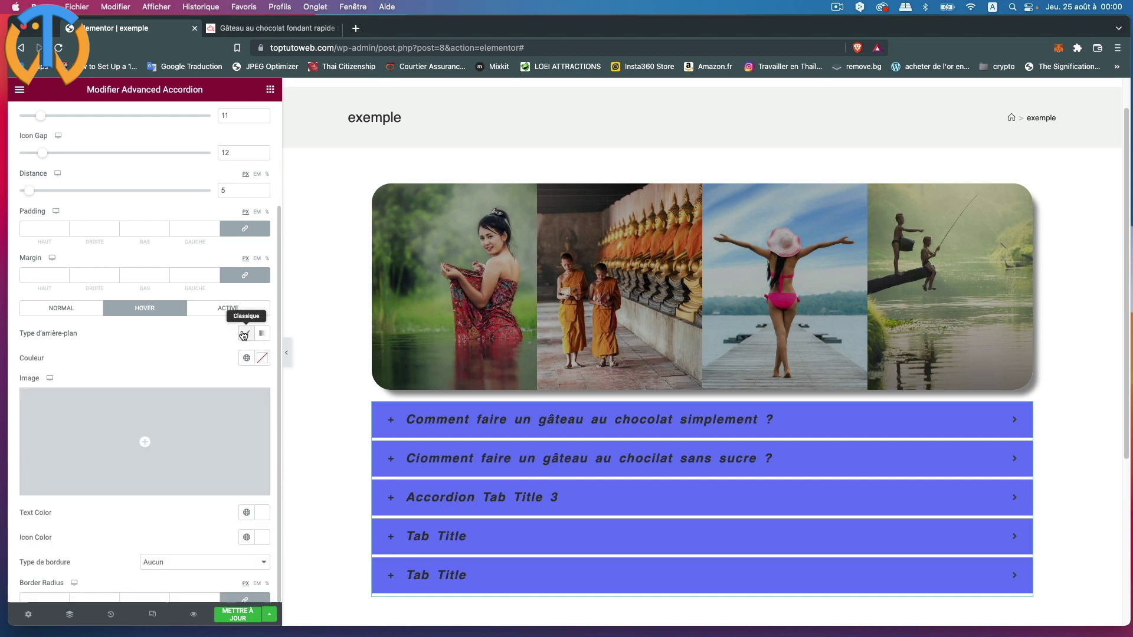
left_click(263, 358)
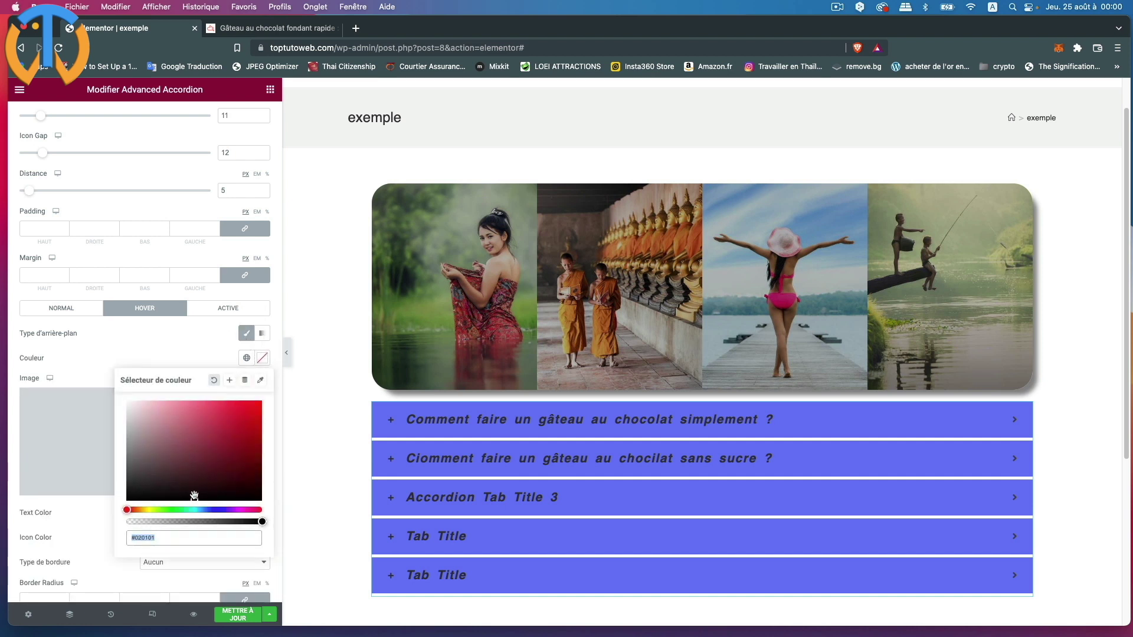
left_click_drag(223, 415, 224, 403)
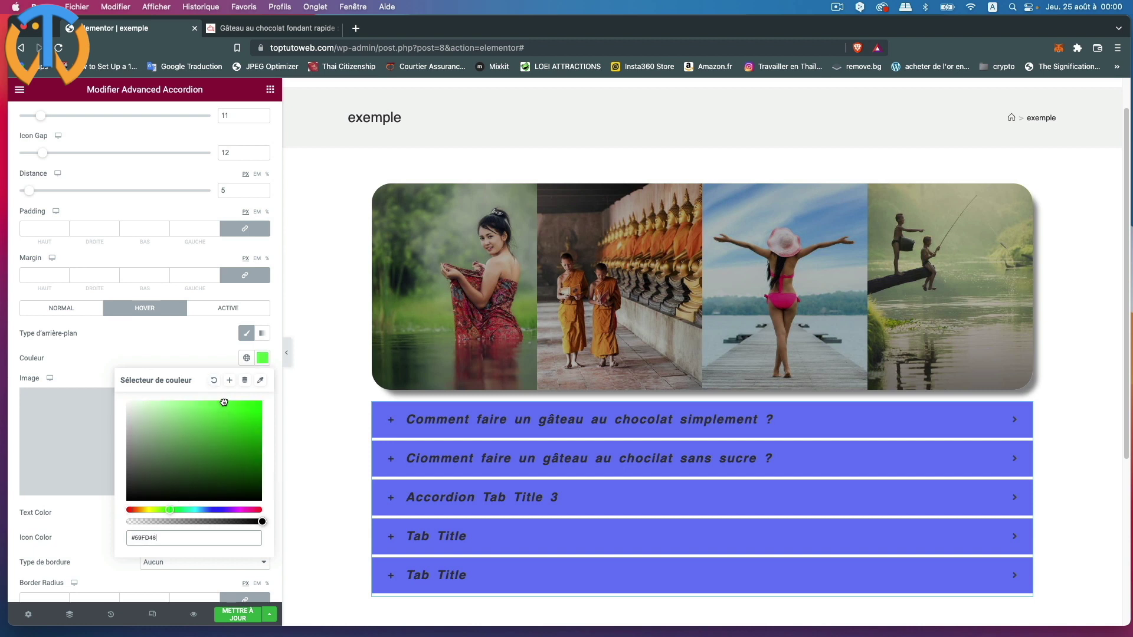
left_click(216, 339)
- Give the tabs' Active state a Classique background in red #FC0303
left_click(238, 309)
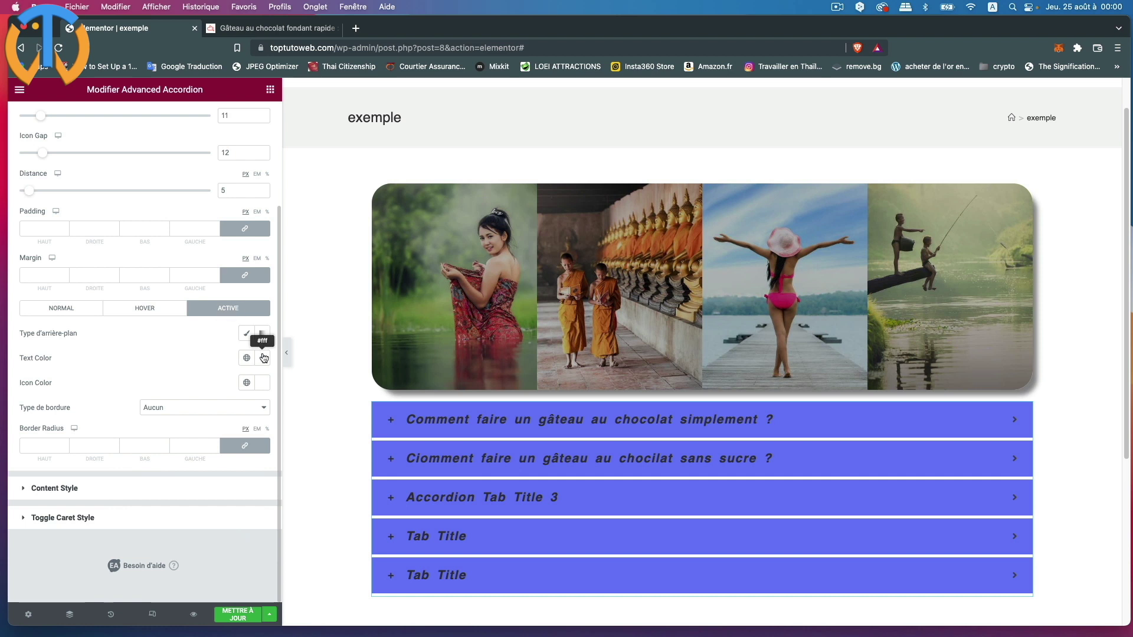
left_click(246, 333)
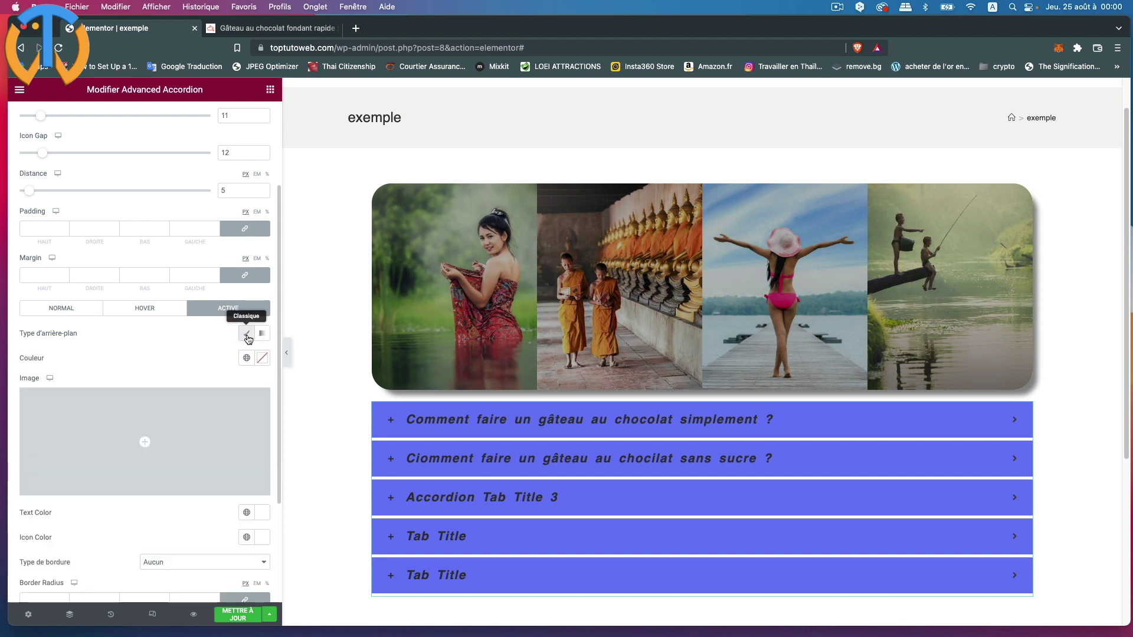
left_click(262, 359)
mouse_move(194, 499)
left_mouse_down()
mouse_move(228, 468)
mouse_move(259, 403)
left_mouse_up()
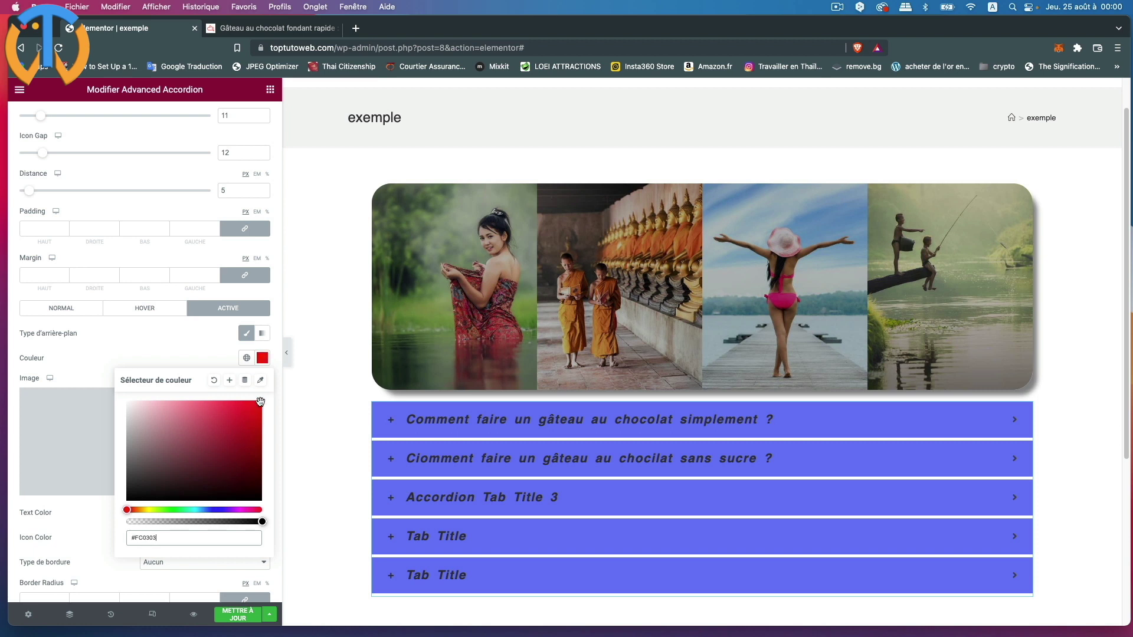
left_click(194, 352)
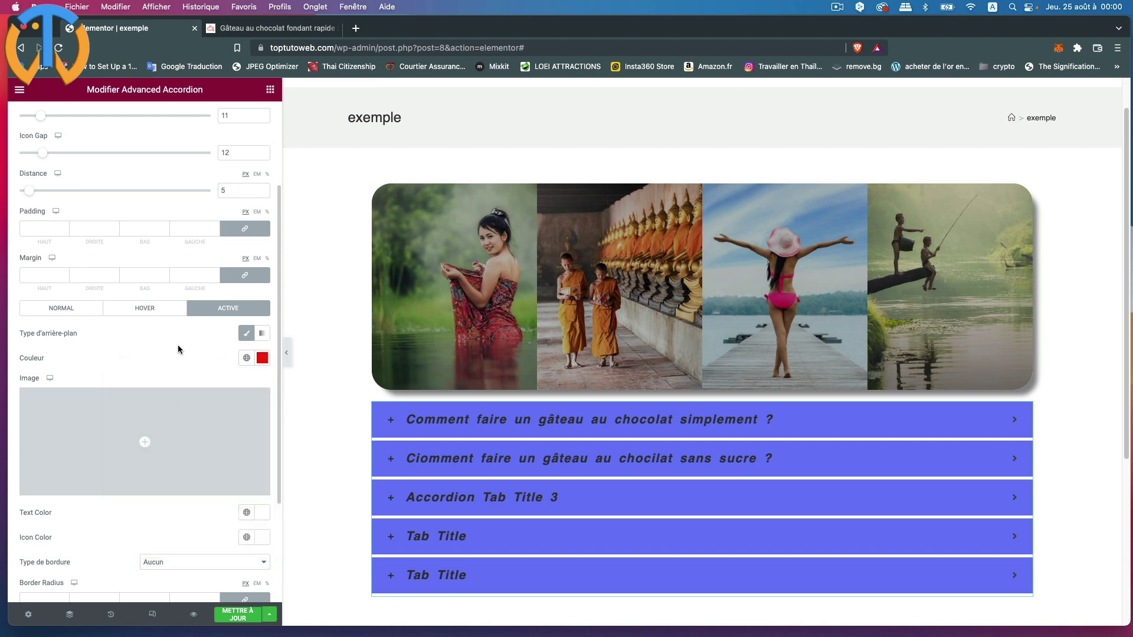
- Return to the Normal state settings and test the new tab backgrounds by expanding and collapsing the first question
left_click(62, 308)
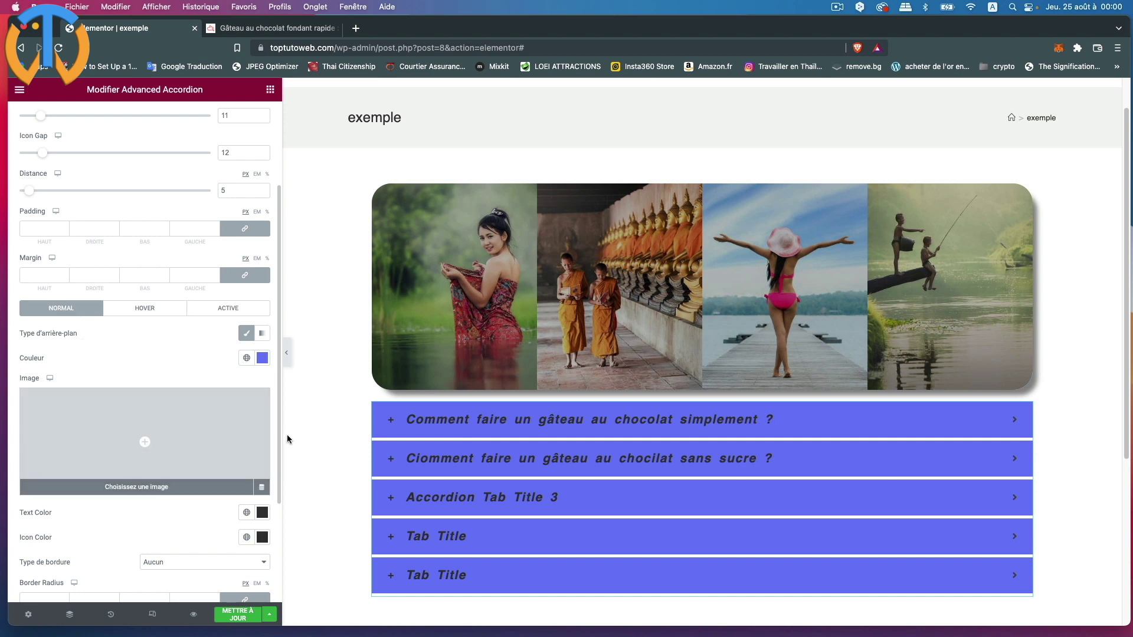
left_click(443, 424)
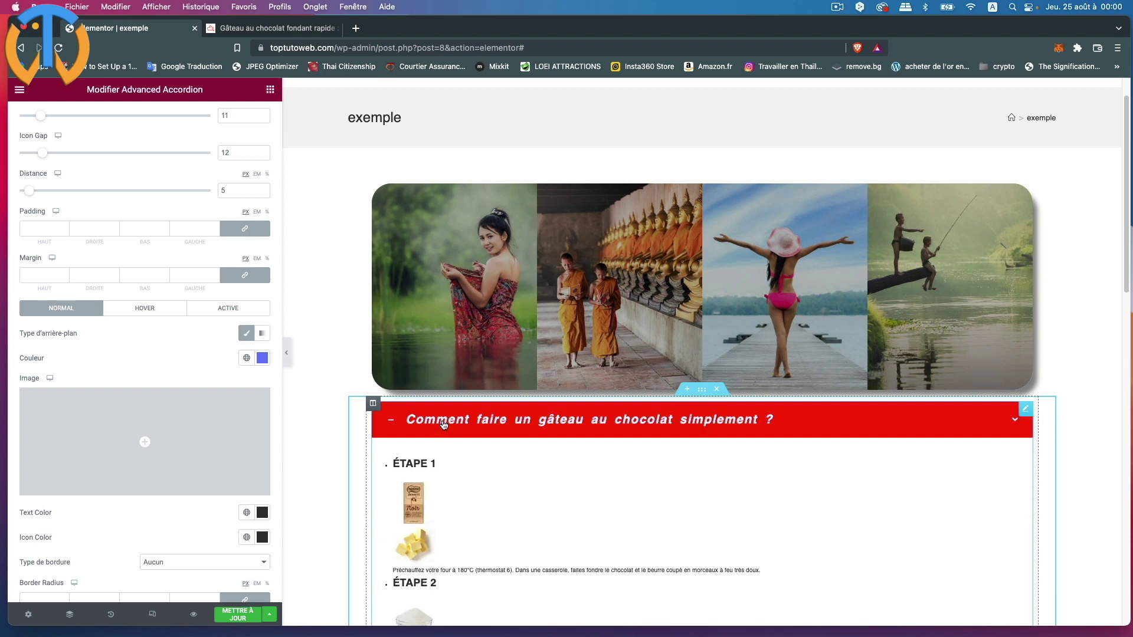
left_click(444, 424)
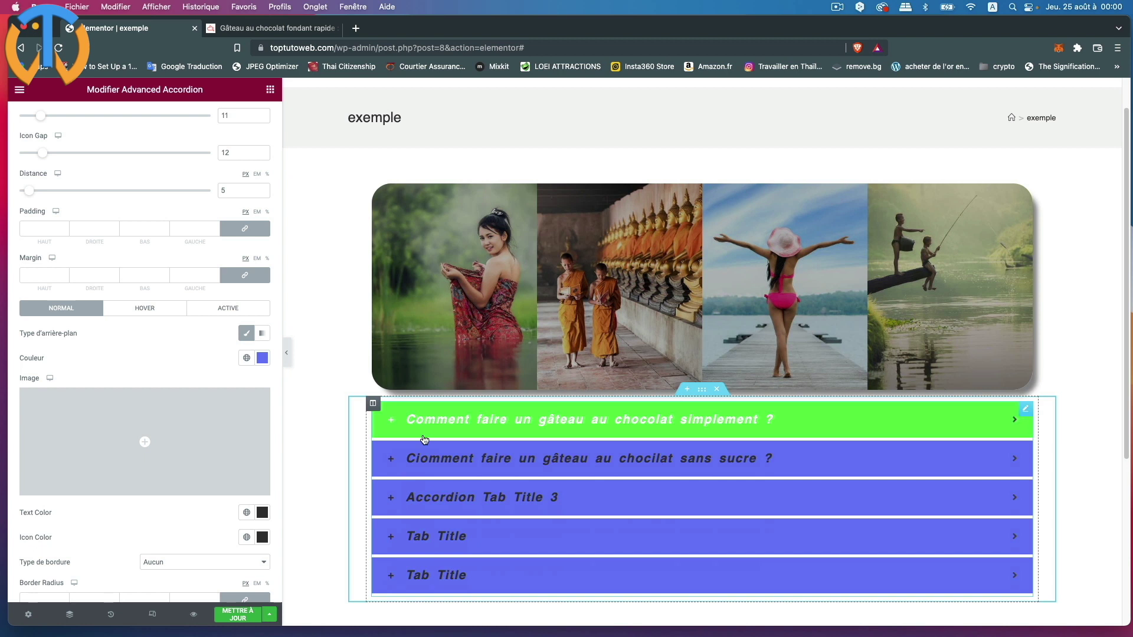
- Clear the custom background colours from the tabs' Normal, Hover and Active states
left_click(262, 358)
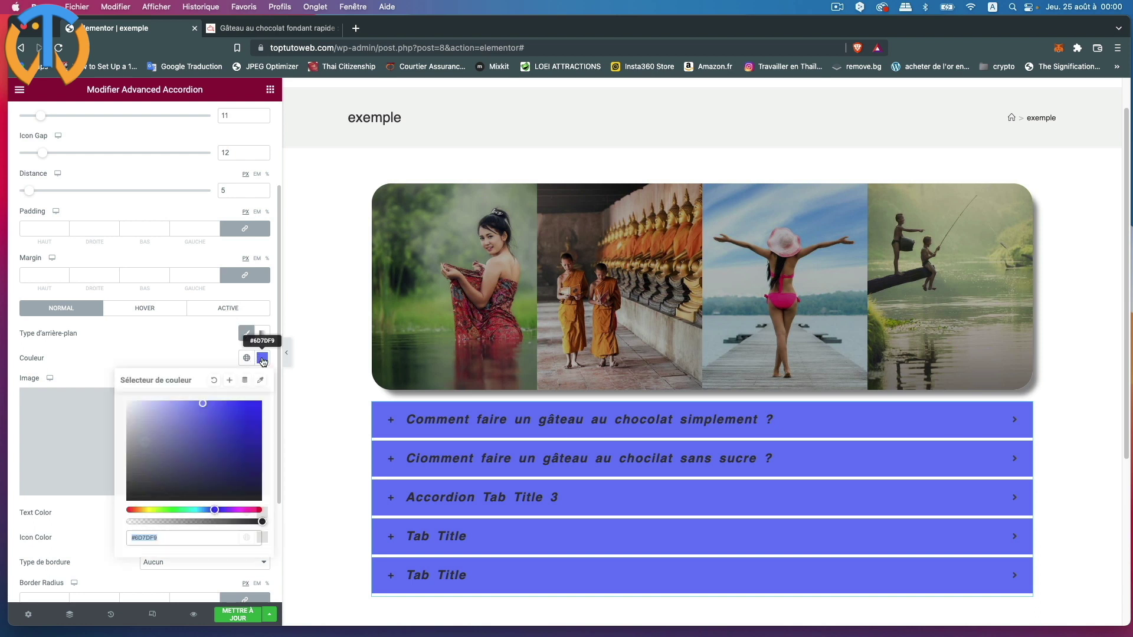
left_click(214, 380)
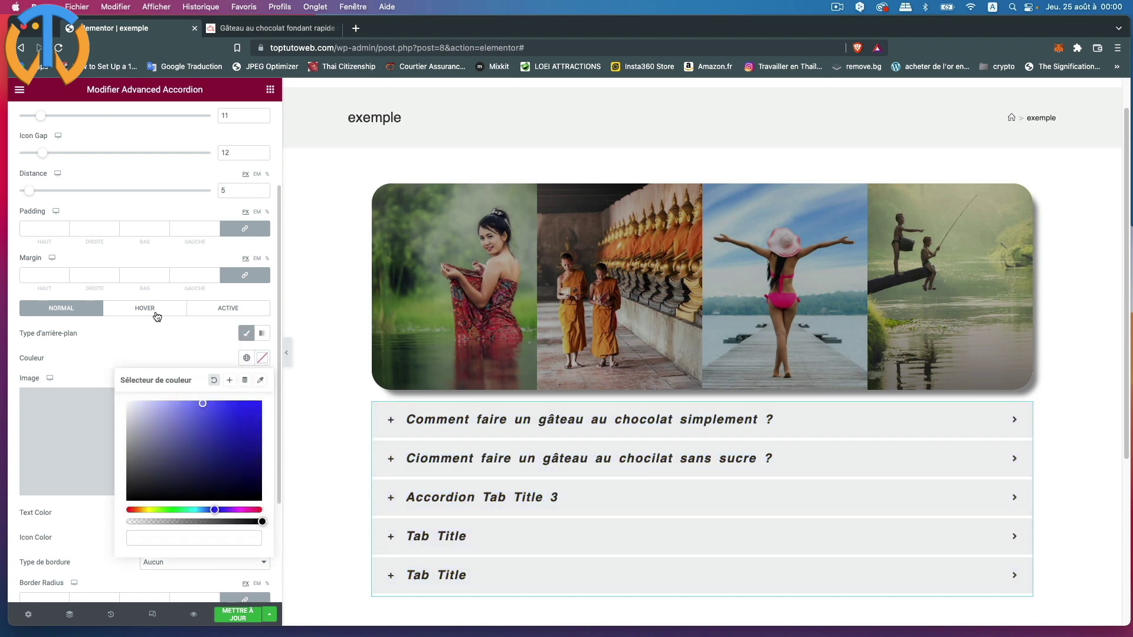
left_click(157, 317)
left_click(263, 362)
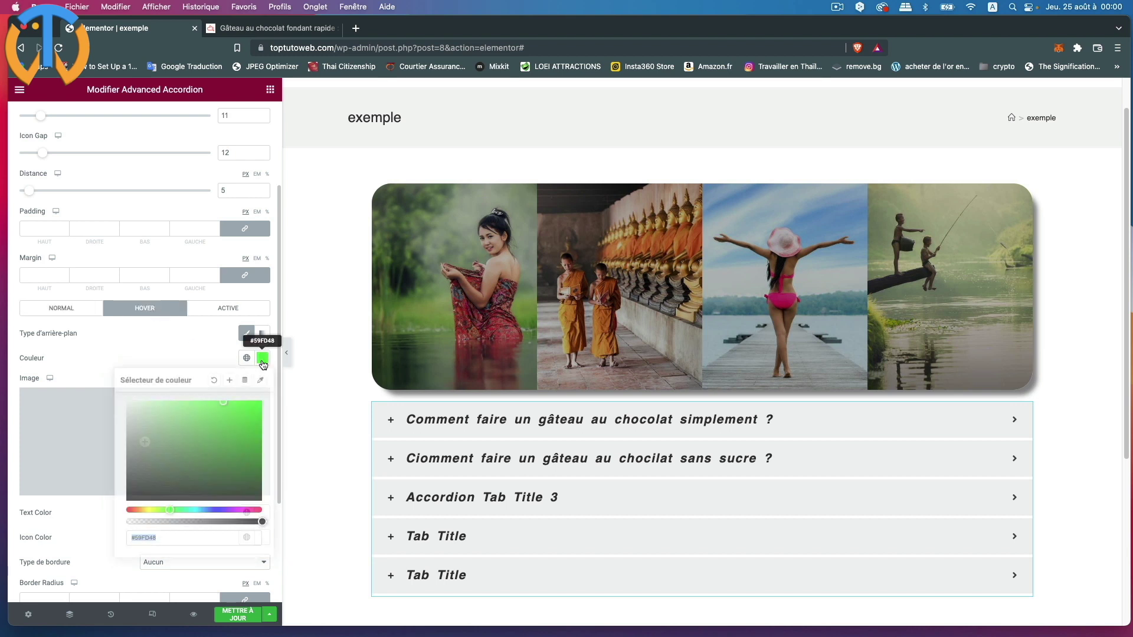
left_click(214, 380)
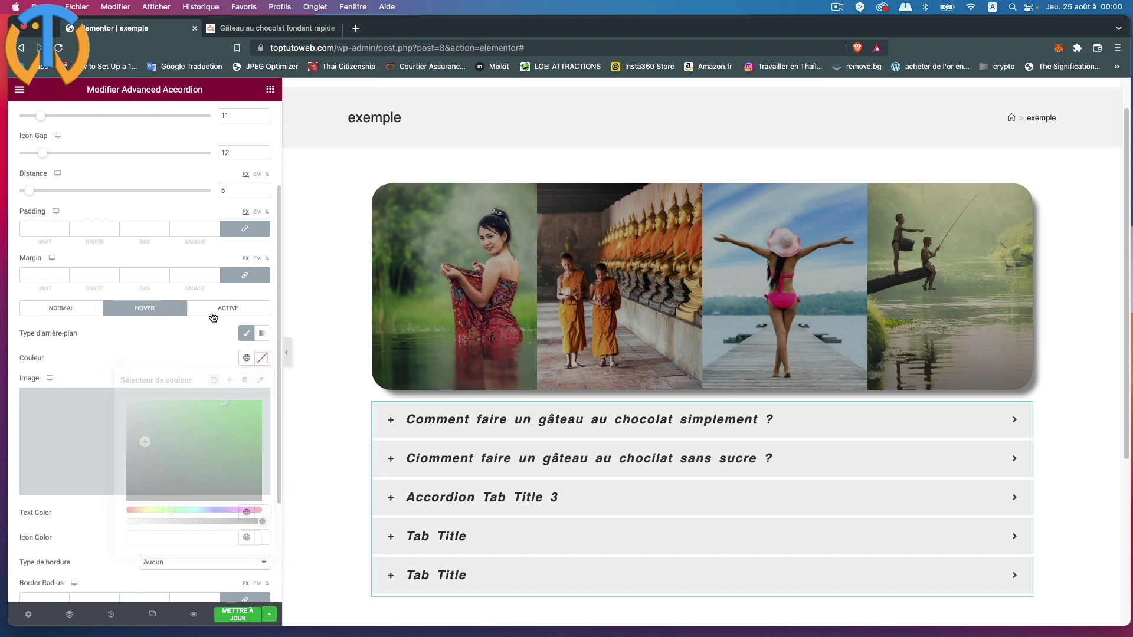
left_click(213, 312)
left_click(262, 358)
left_click(213, 381)
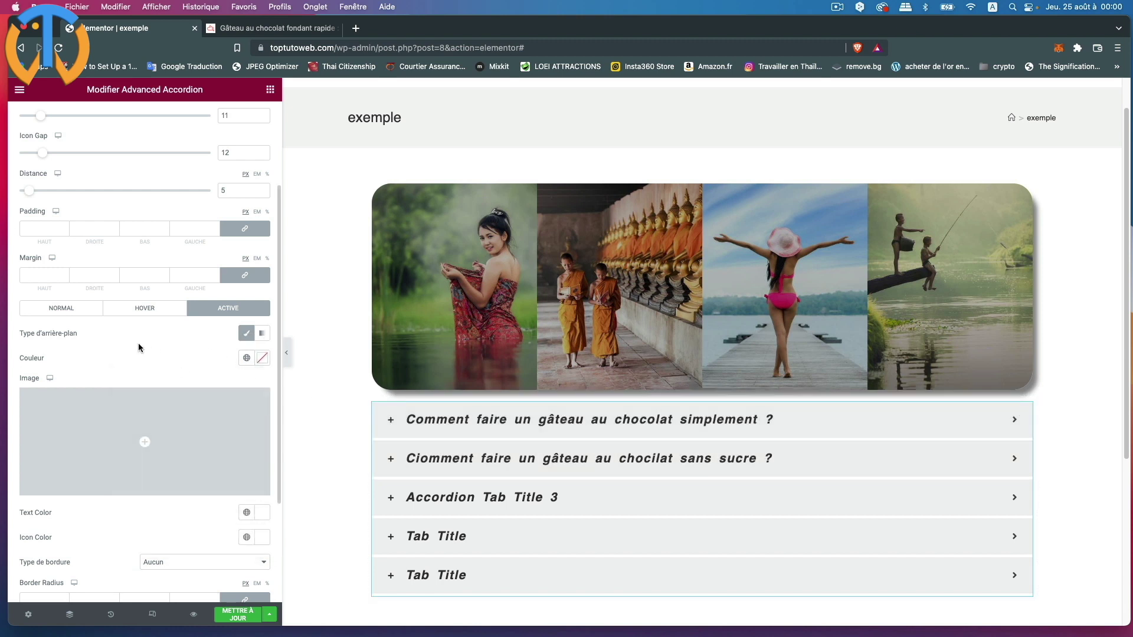
- Review the tabs' text colour settings for the Normal and Hover states
scroll(131, 357, "down", 1)
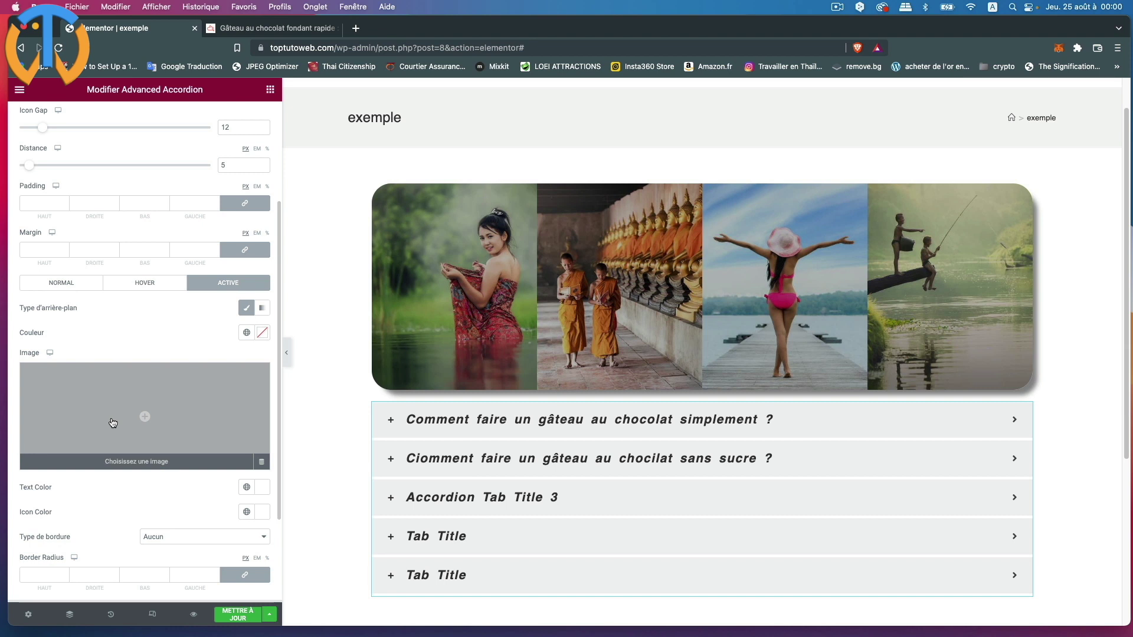
scroll(118, 413, "down", 2)
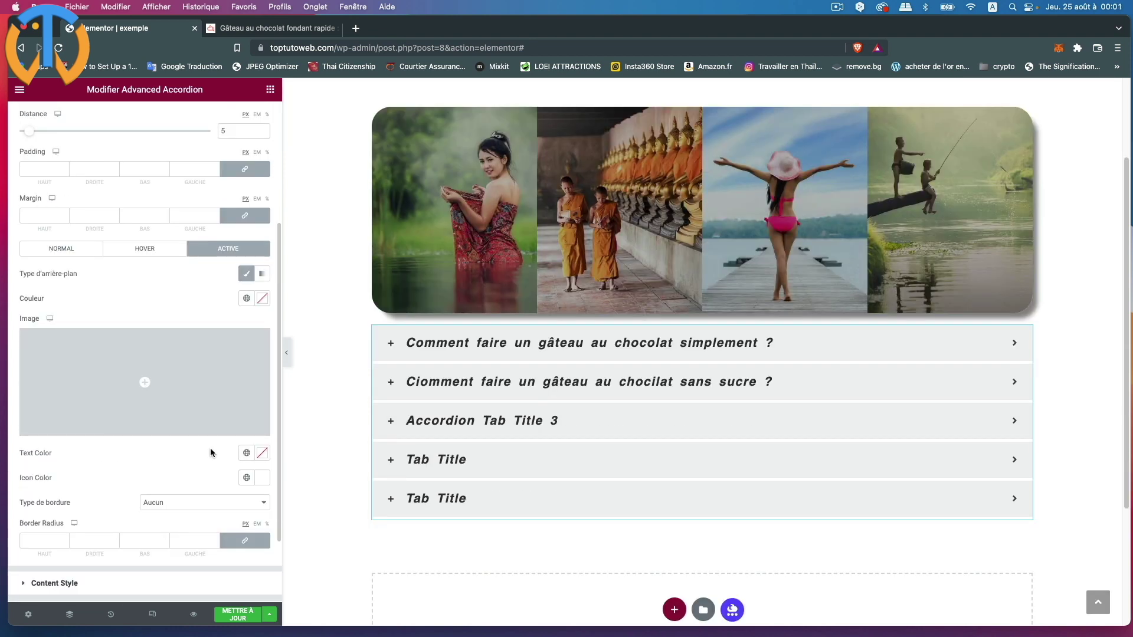
left_click(59, 250)
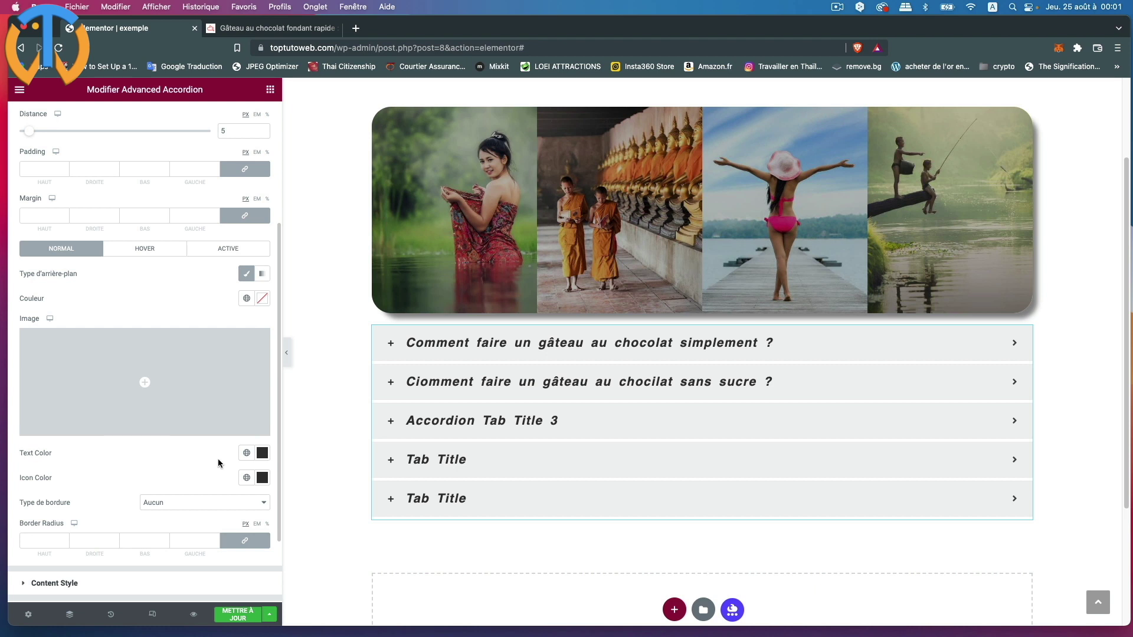
left_click(262, 453)
left_click(263, 454)
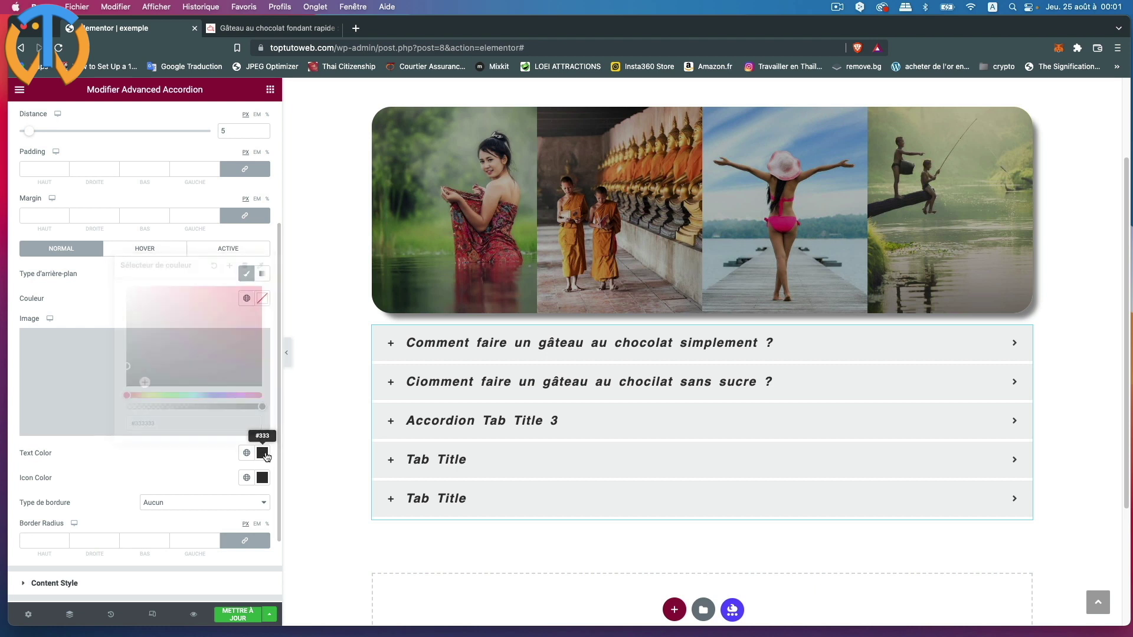
left_click(144, 248)
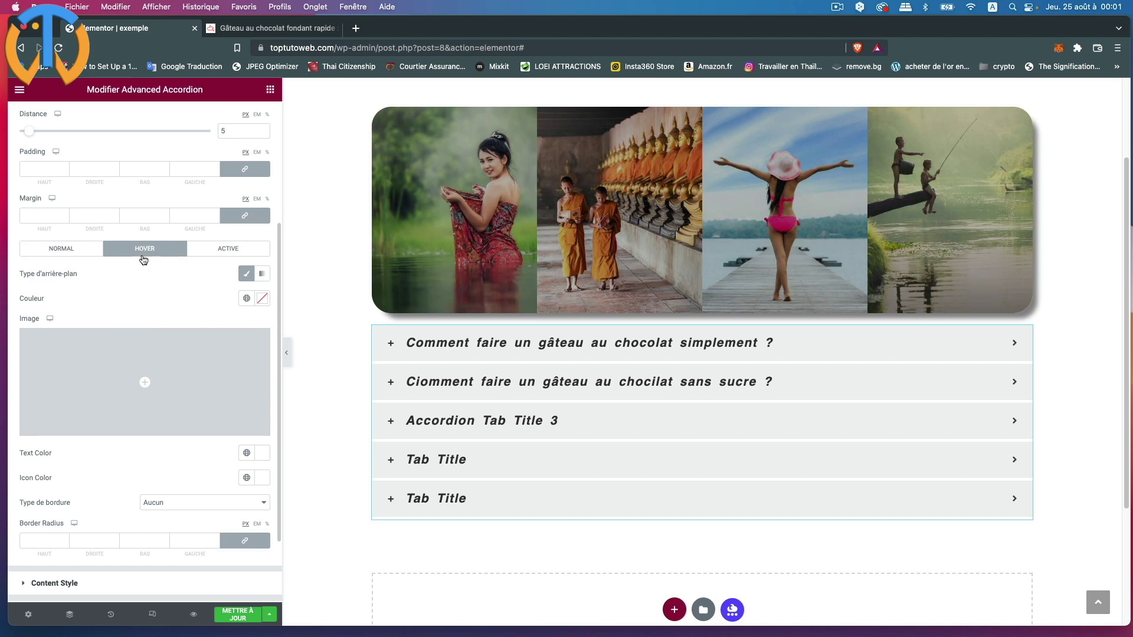
left_click(263, 453)
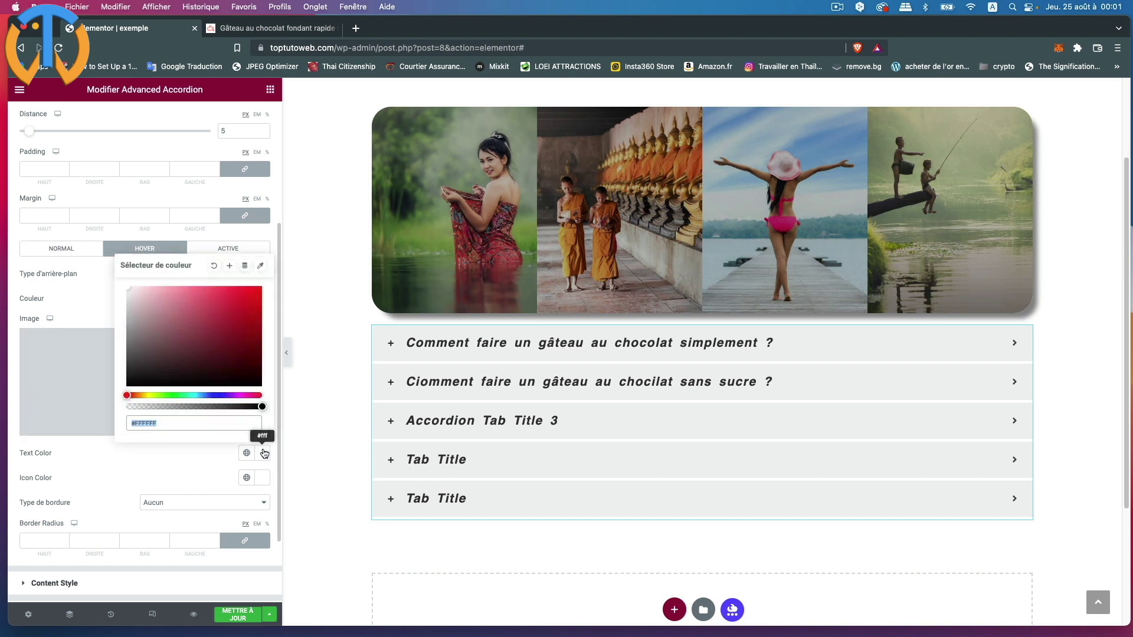
left_click(264, 454)
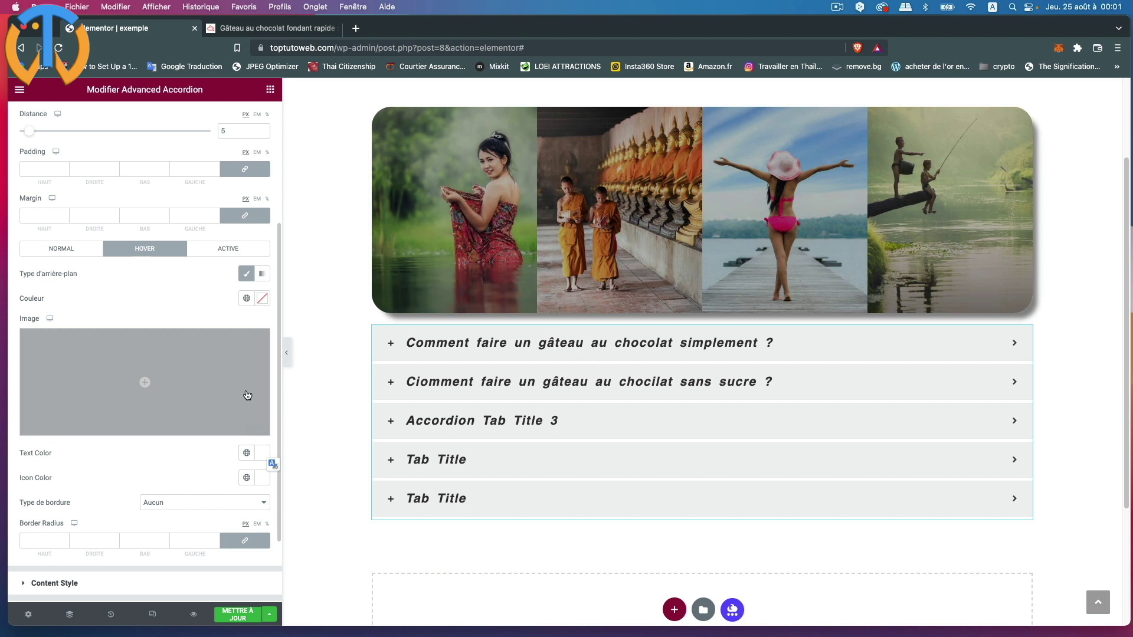
- Try red #F70606 as the tabs' Hover text colour and clear that colour again
left_click(261, 454)
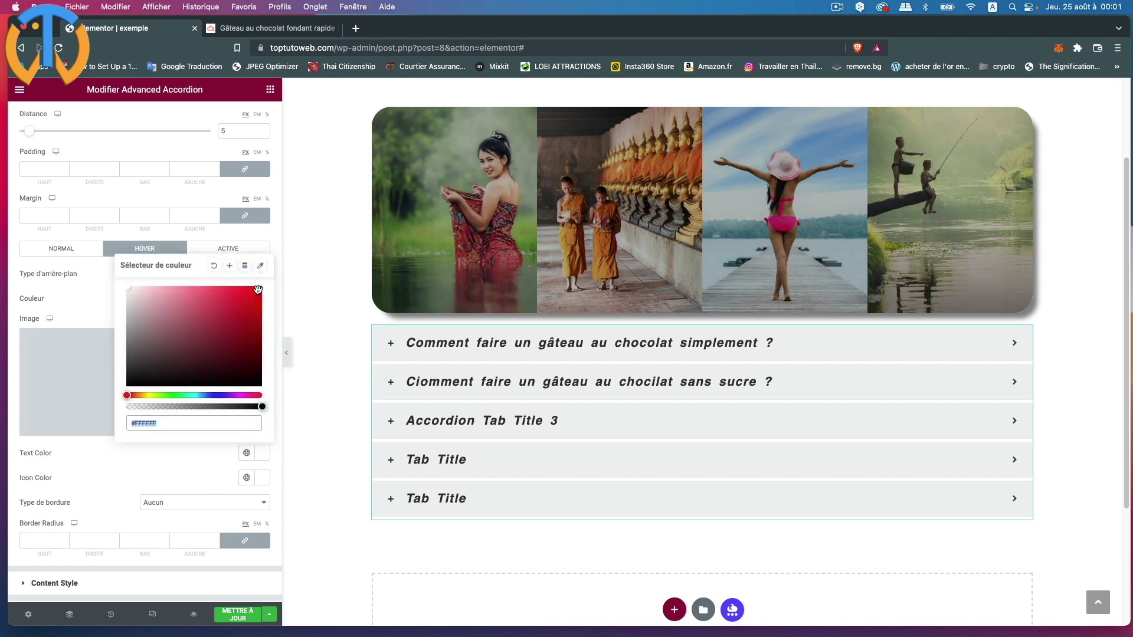
type("#F70606")
left_click(192, 461)
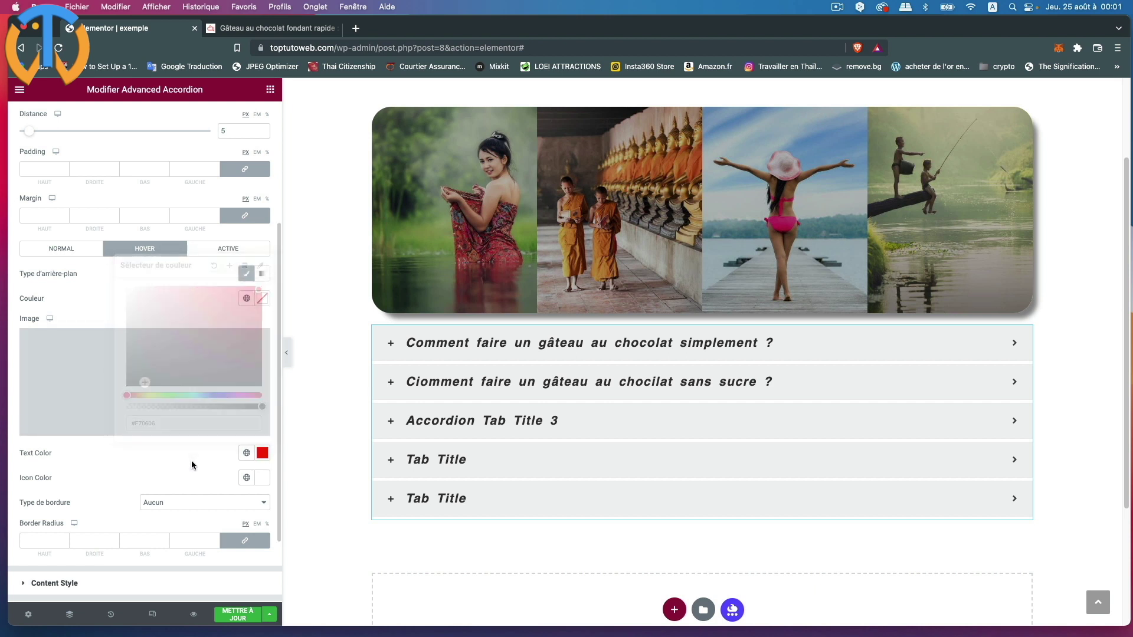
left_click(262, 453)
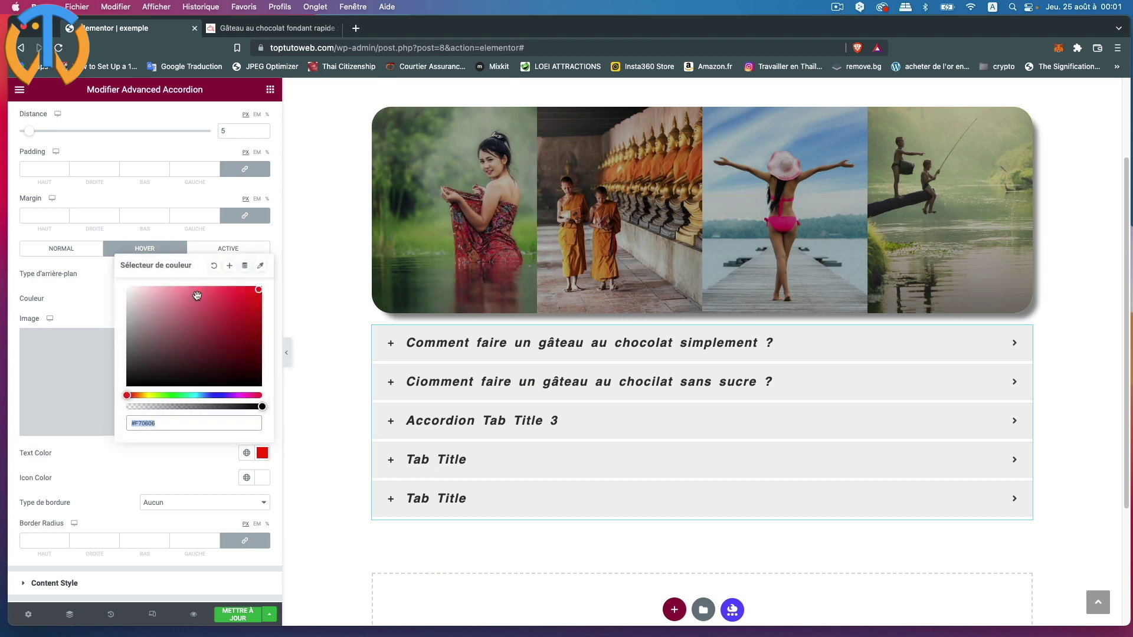
left_click(214, 269)
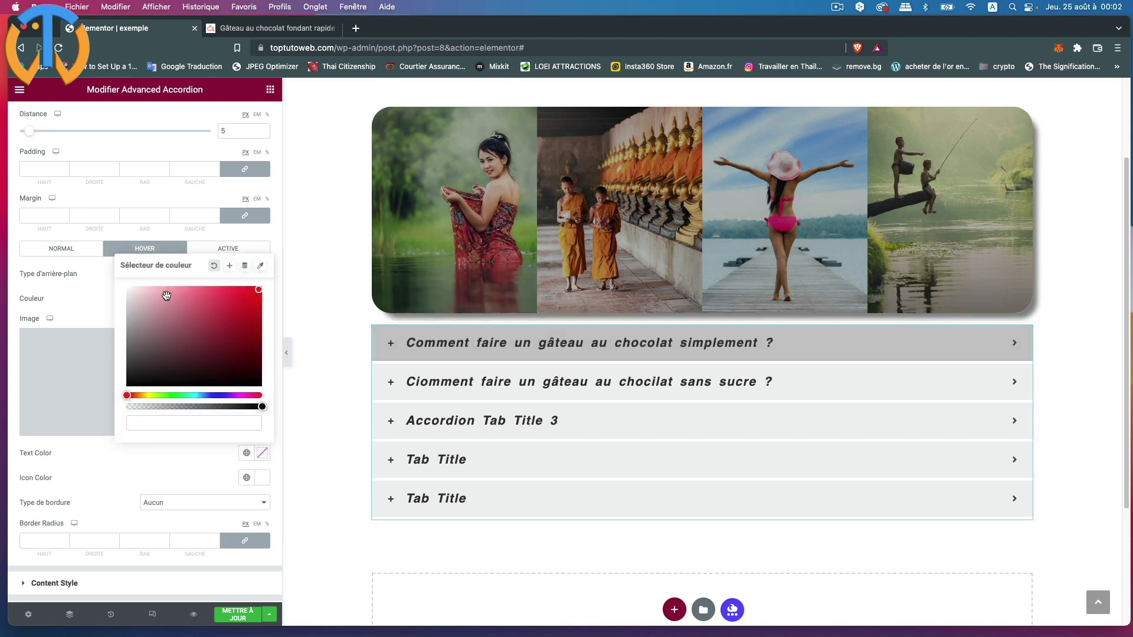
- Review the tabs' Normal state settings, including text and icon colours, border type and border radius
left_click(67, 253)
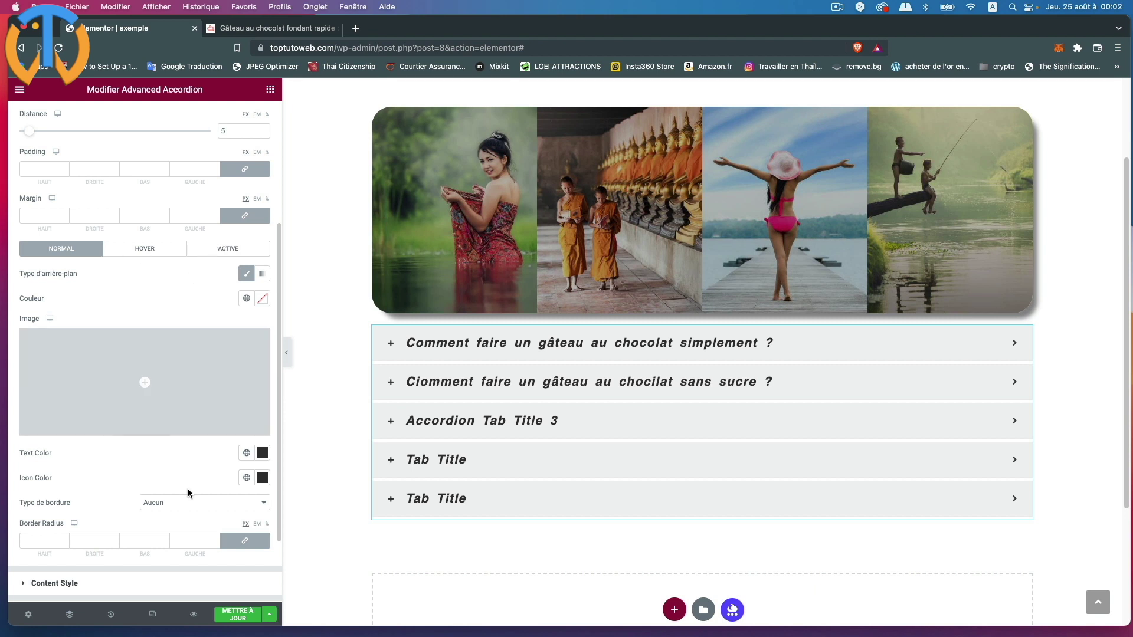
scroll(83, 470, "down", 2)
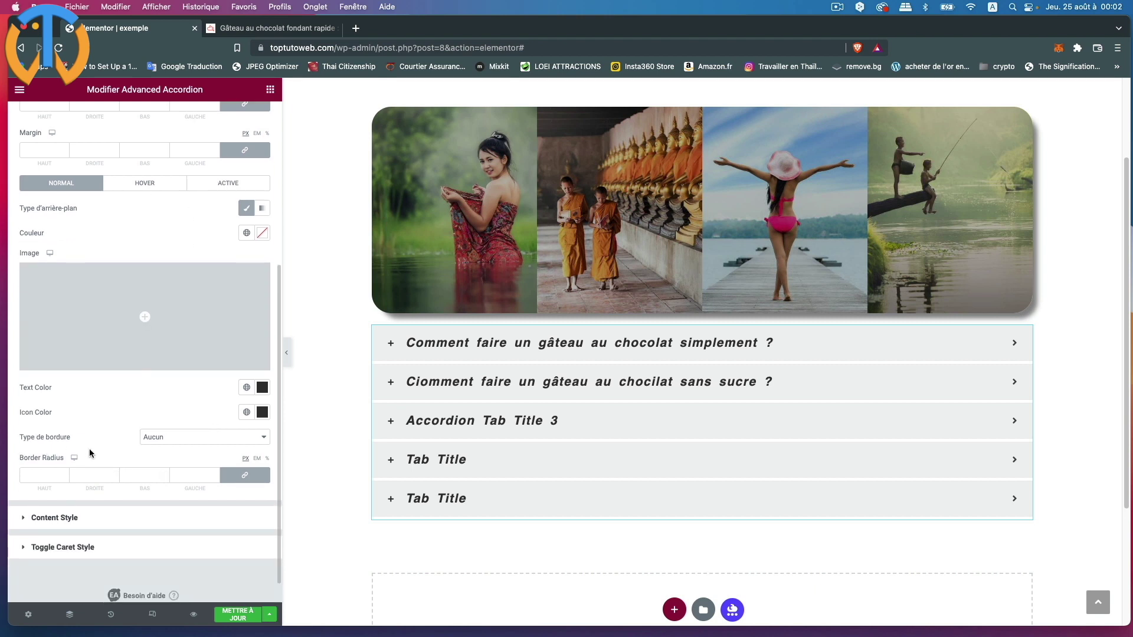
scroll(91, 453, "down", 1)
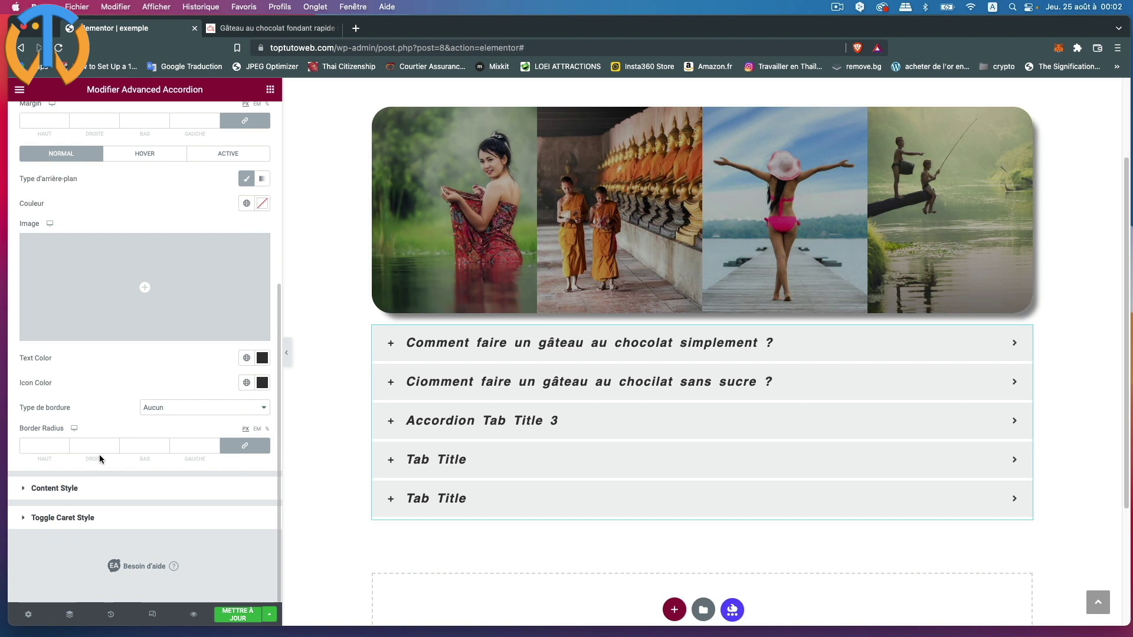
scroll(87, 455, "up", 10)
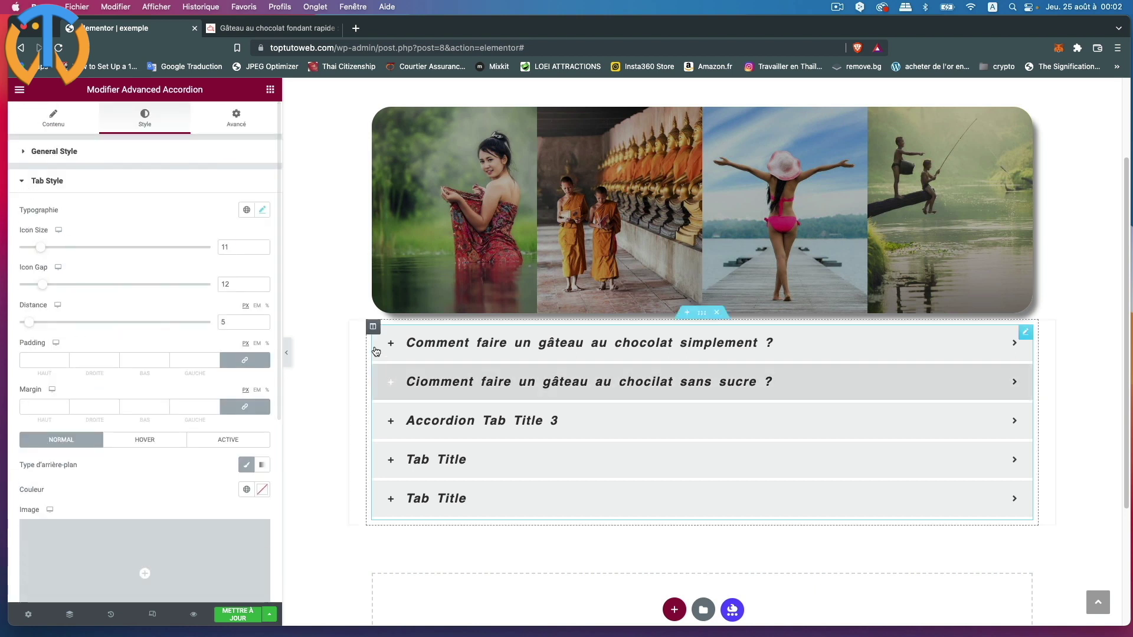
- Open the accordion's Content Style settings and expand the second question to display its content
left_click(23, 184)
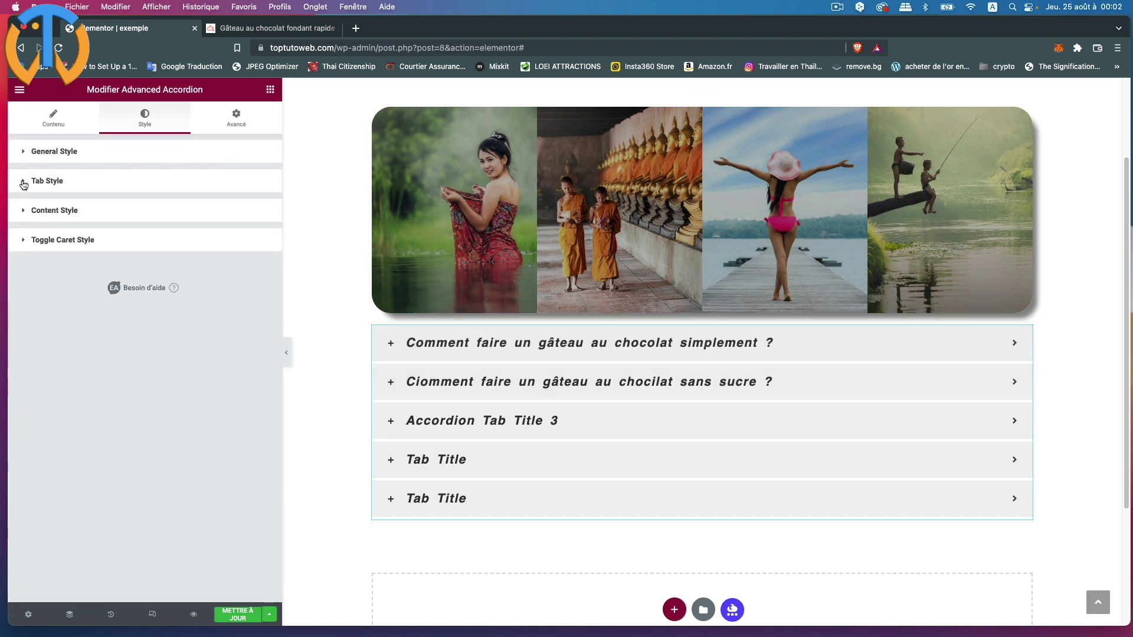
left_click(23, 213)
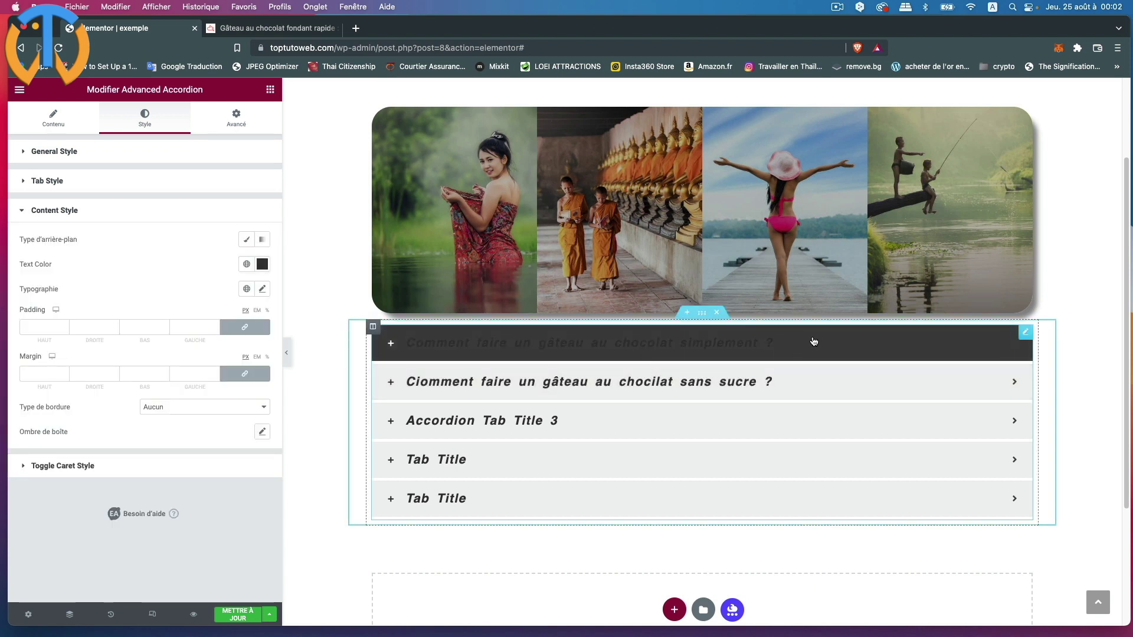
left_click(787, 382)
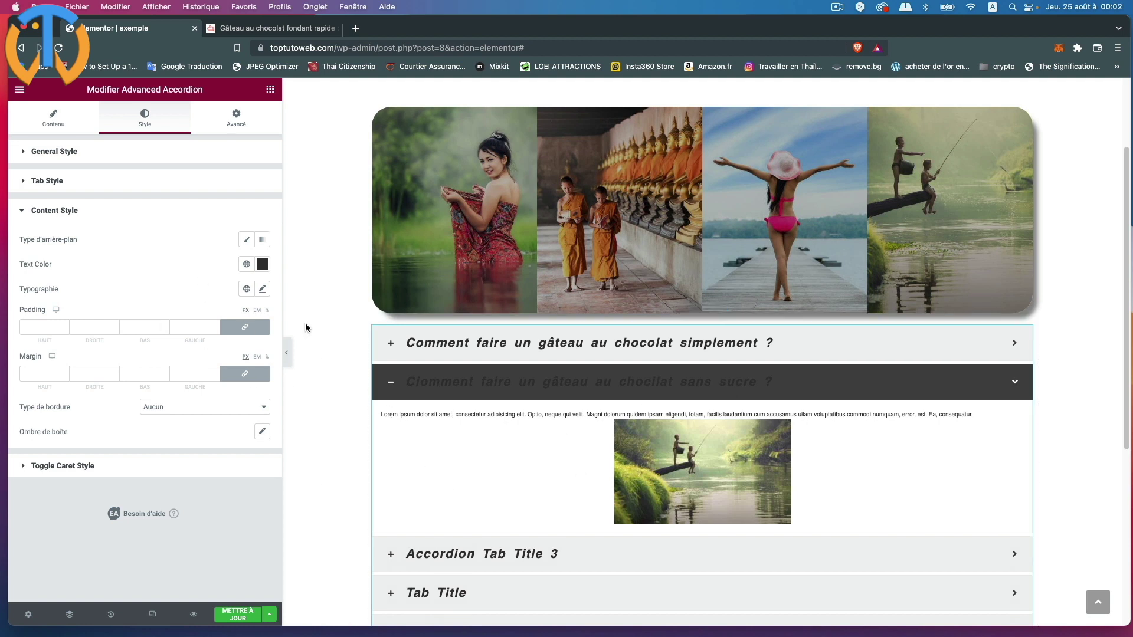
- Try a red classic background colour on the accordion's content area and clear that colour again
left_click(246, 240)
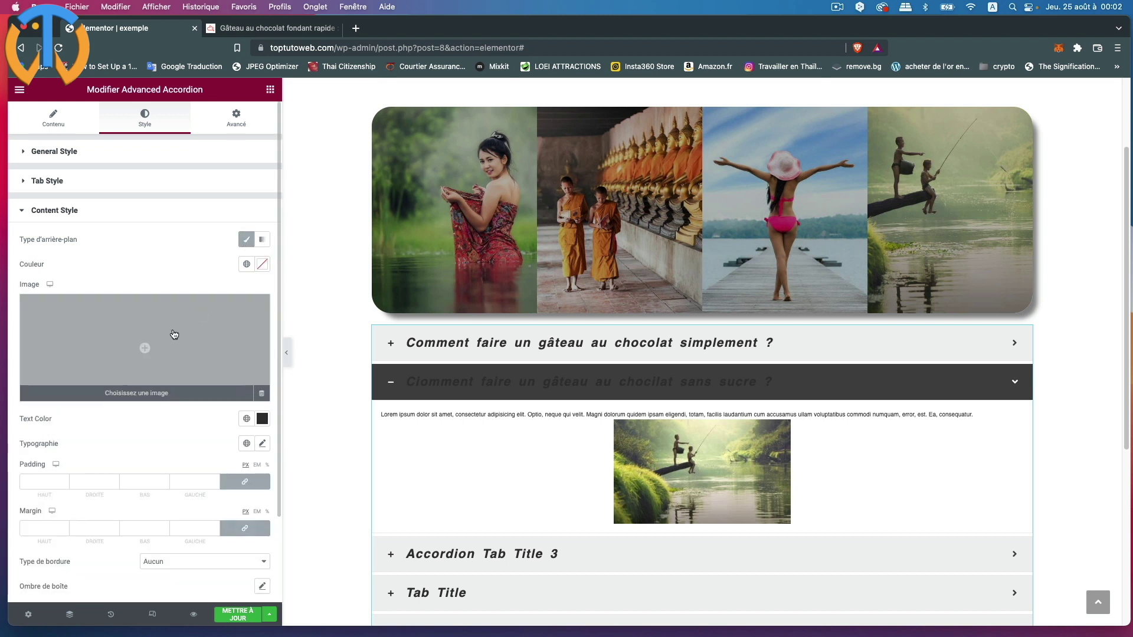
left_click(263, 265)
mouse_move(203, 319)
left_mouse_down()
mouse_move(228, 319)
mouse_move(189, 324)
left_mouse_up()
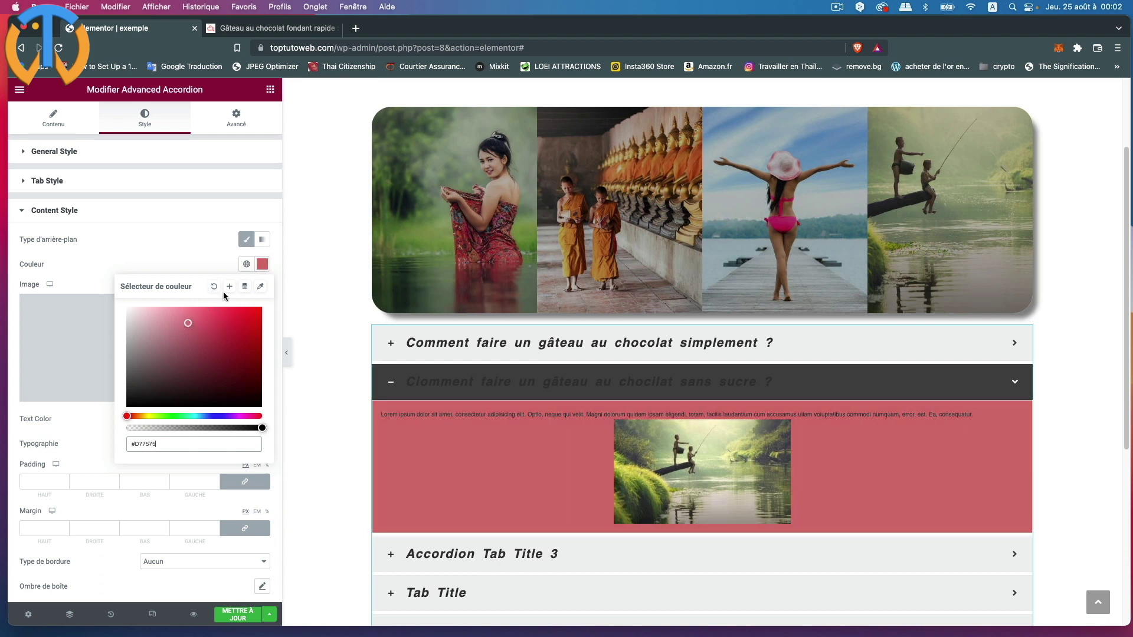
left_click(214, 286)
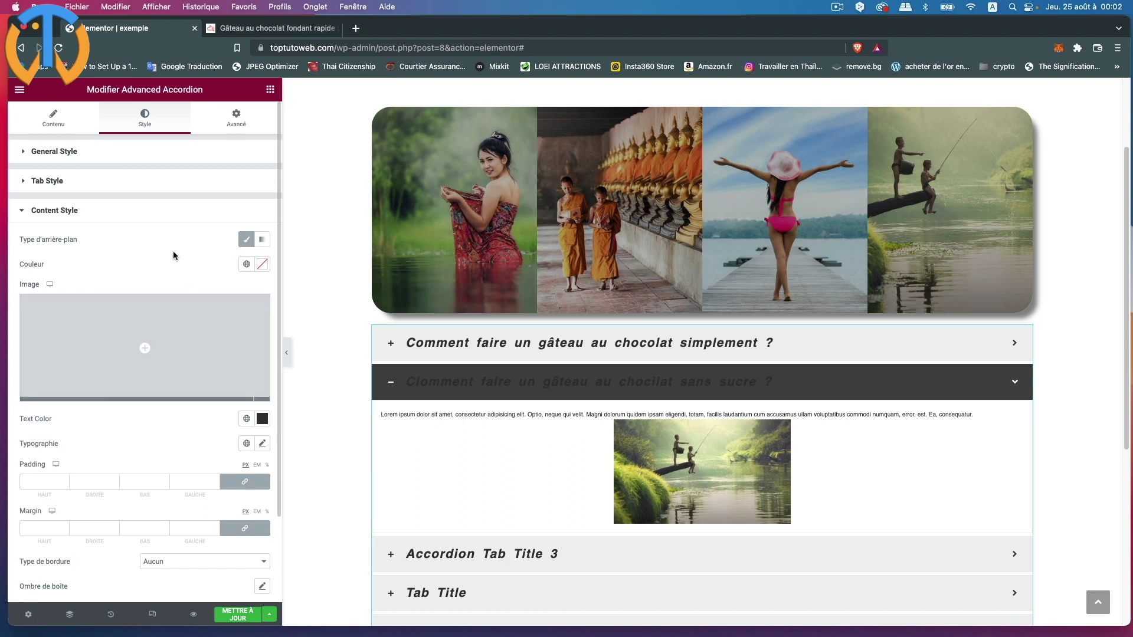
- Set the accordion content's text colour to grey #6B6B6B
scroll(158, 355, "down", 3)
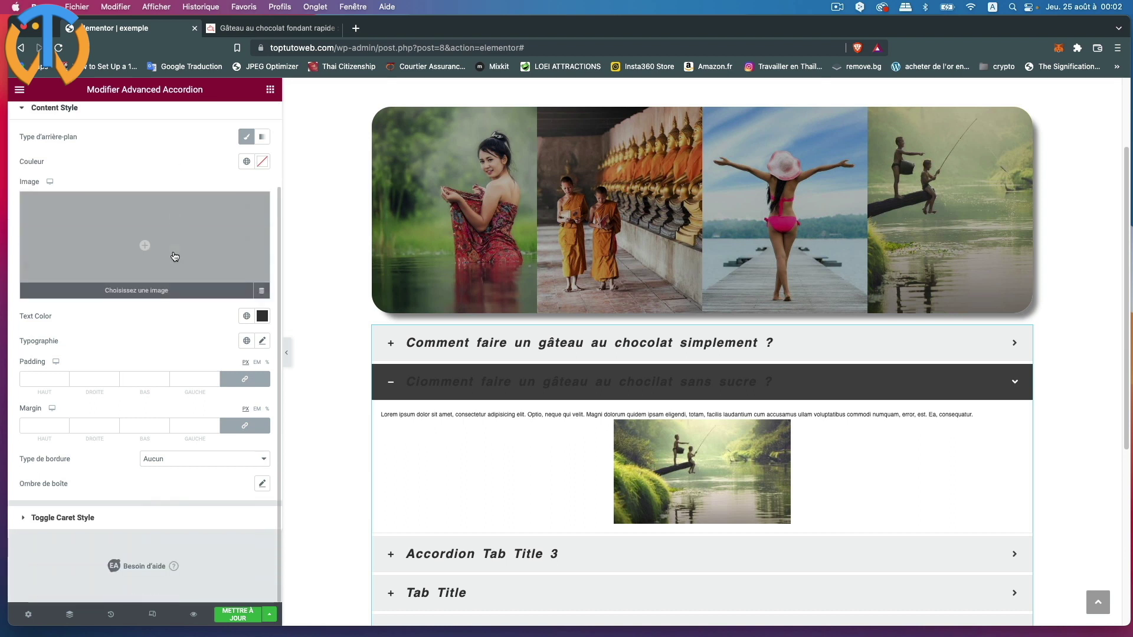
left_click(262, 317)
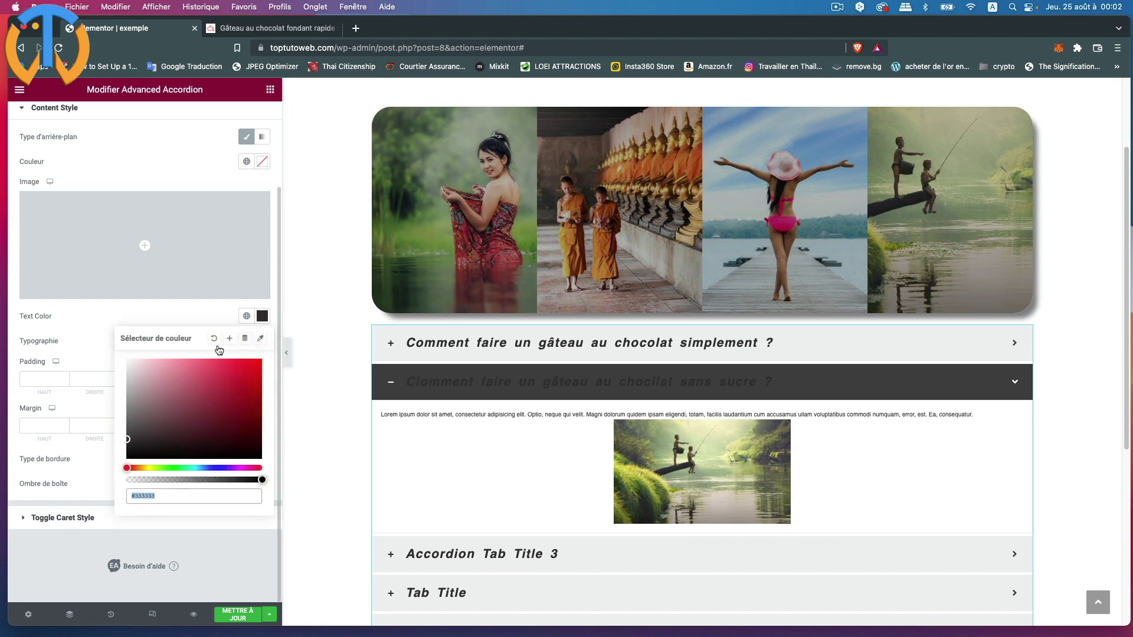
mouse_move(127, 439)
left_mouse_down()
mouse_move(127, 452)
mouse_move(126, 418)
left_mouse_up()
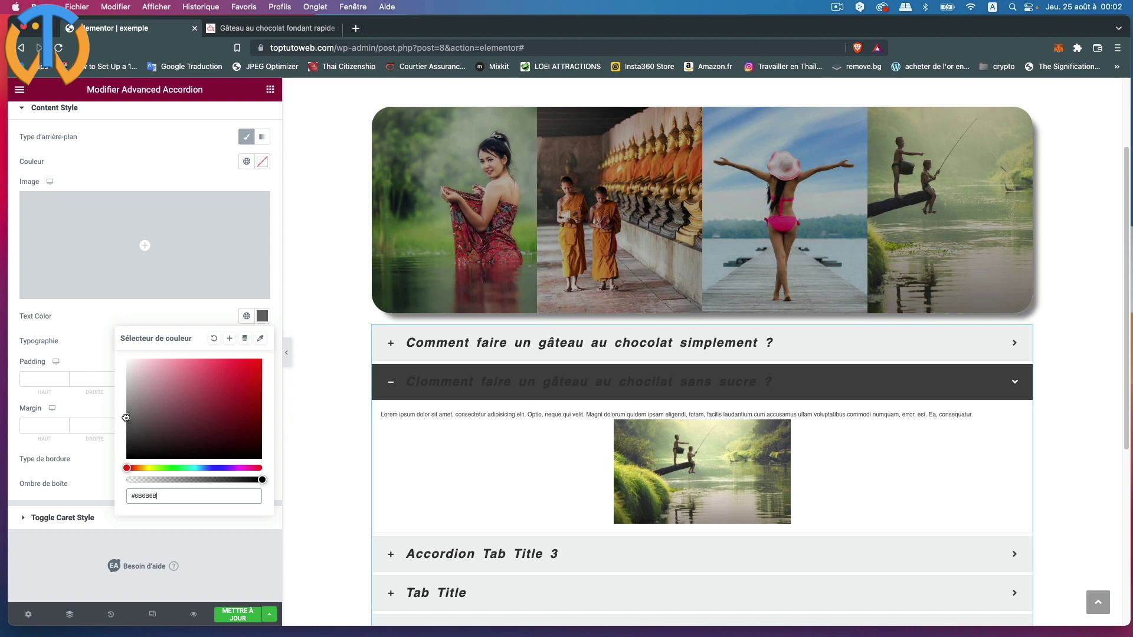
left_click(97, 324)
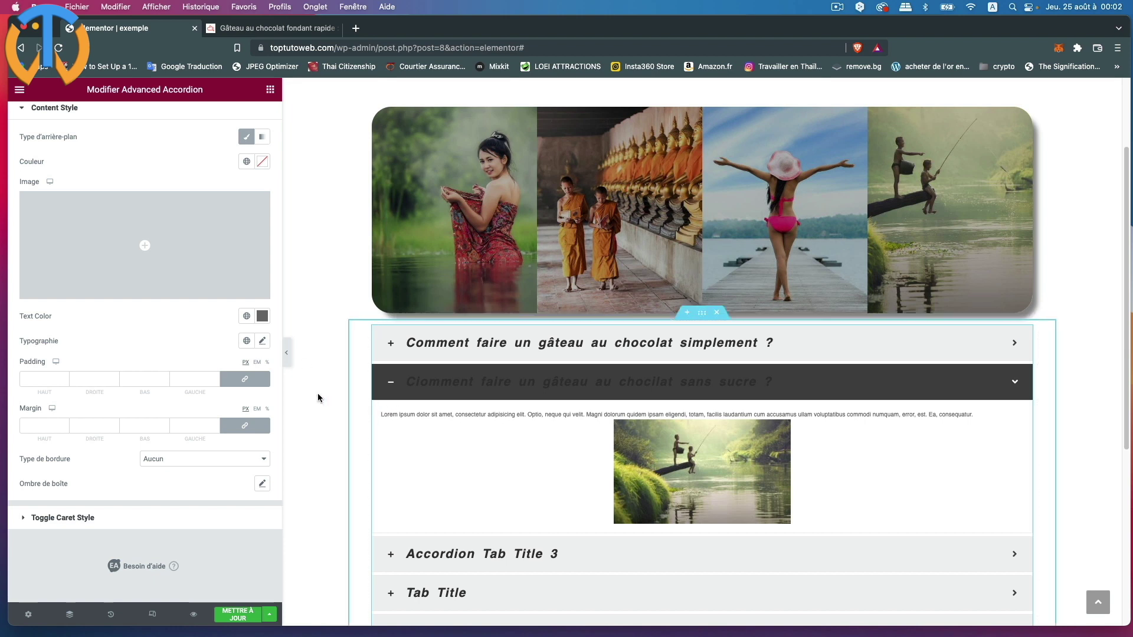
- Set the accordion content's typography to the Tahoma font family at a size of 19 px
left_click(263, 342)
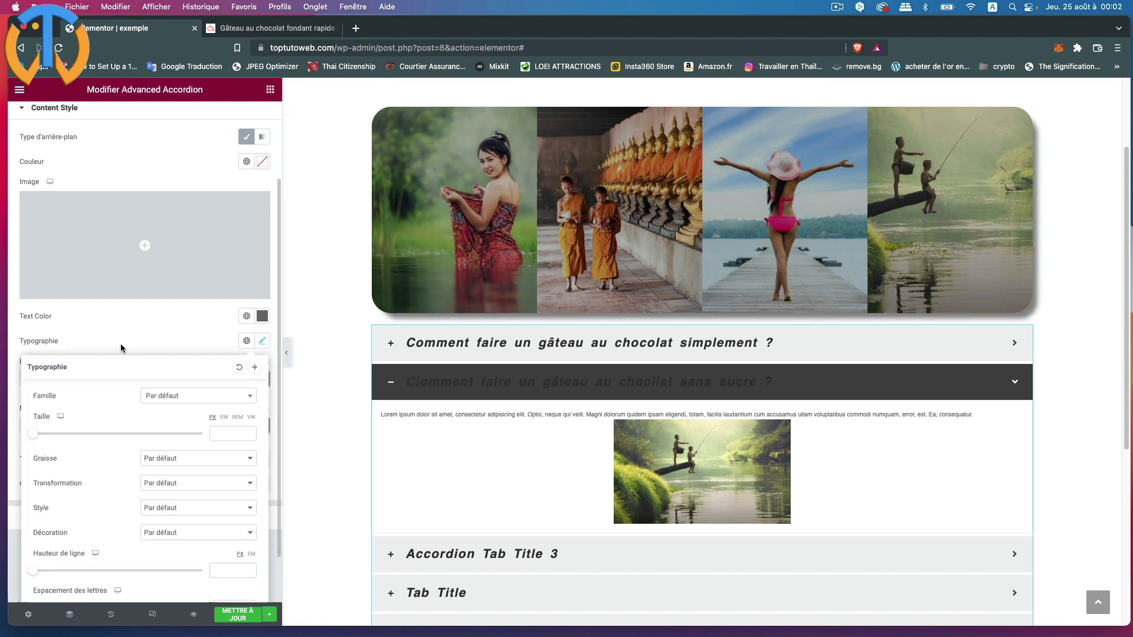
scroll(121, 342, "down", 2)
left_click(168, 343)
left_click(184, 343)
left_click(184, 341)
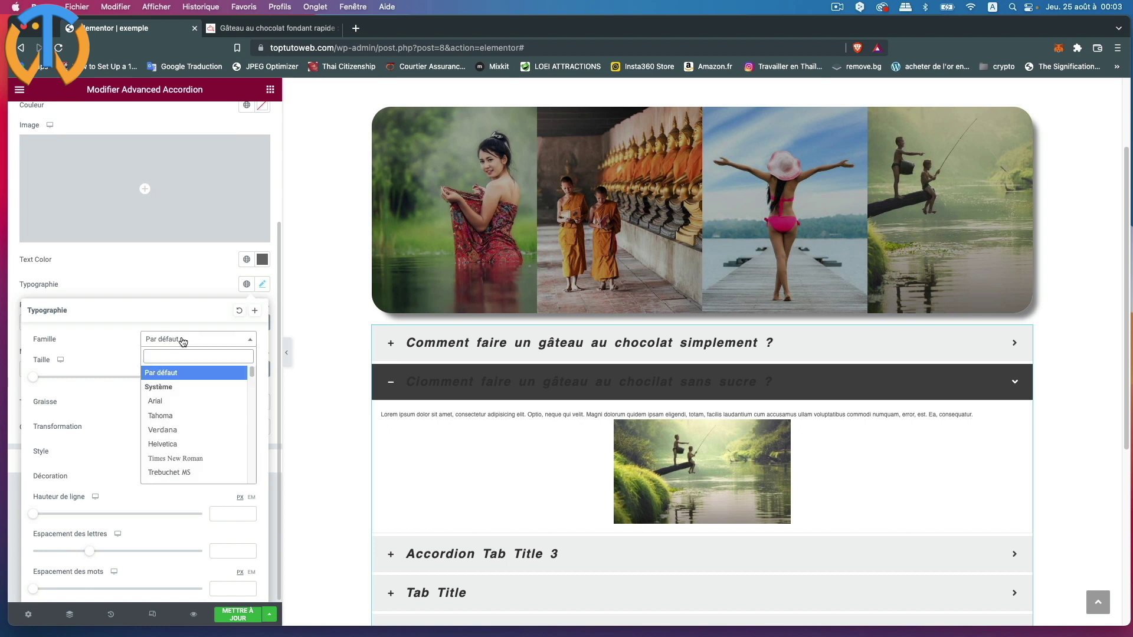
left_click(172, 416)
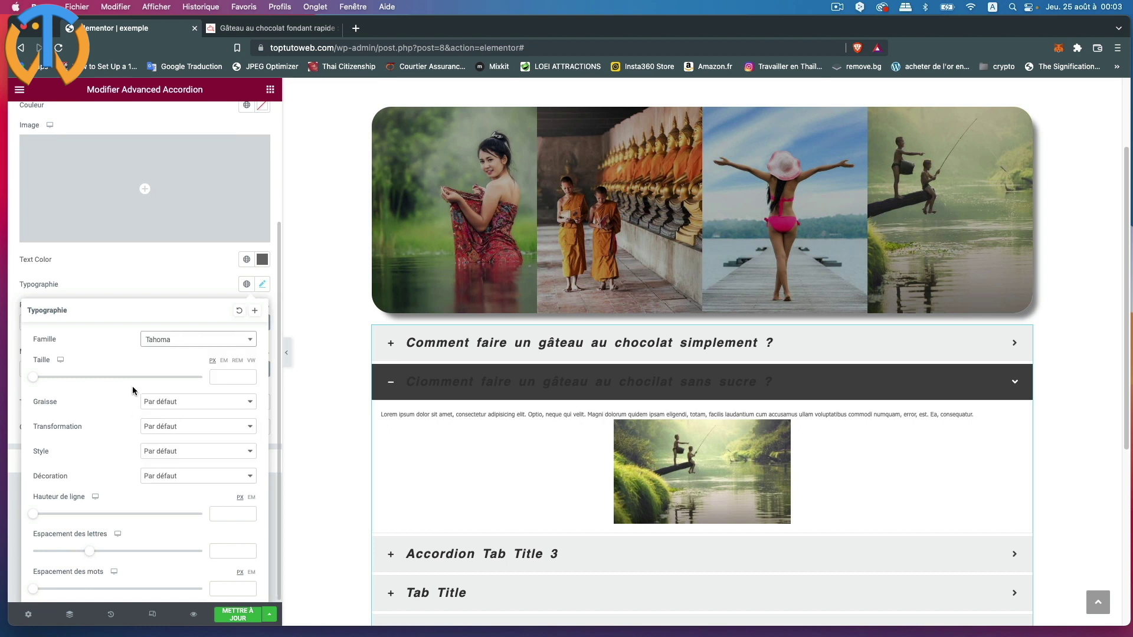
left_click_drag(37, 380, 52, 383)
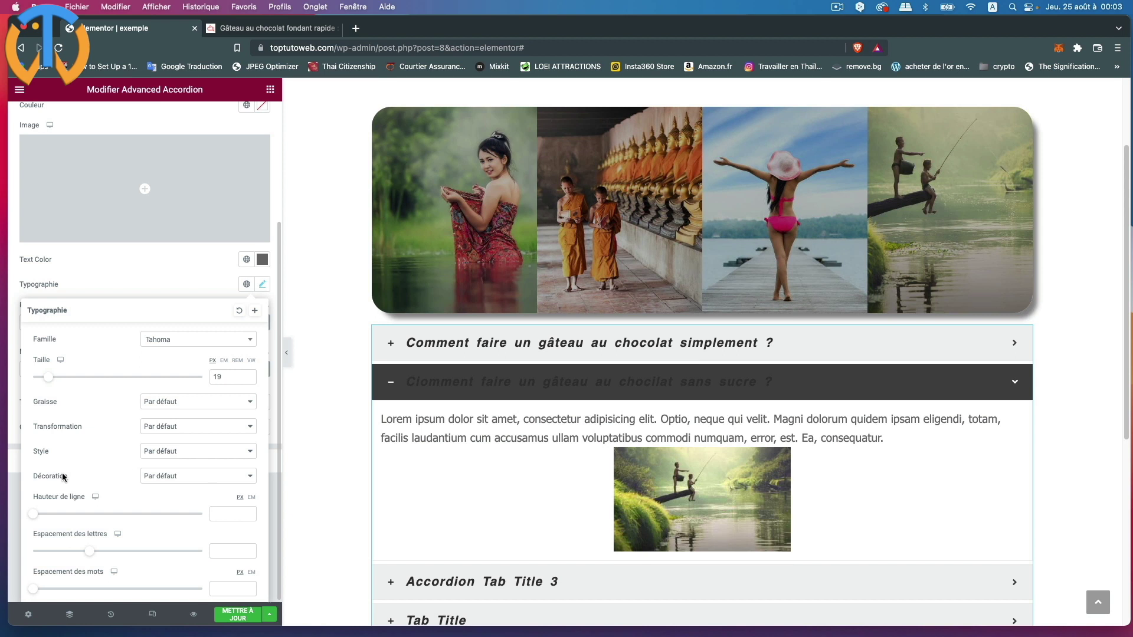
- Set the content text's line height to 33 px and letter spacing to 0.7, and increase its word spacing
scroll(110, 480, "down", 1)
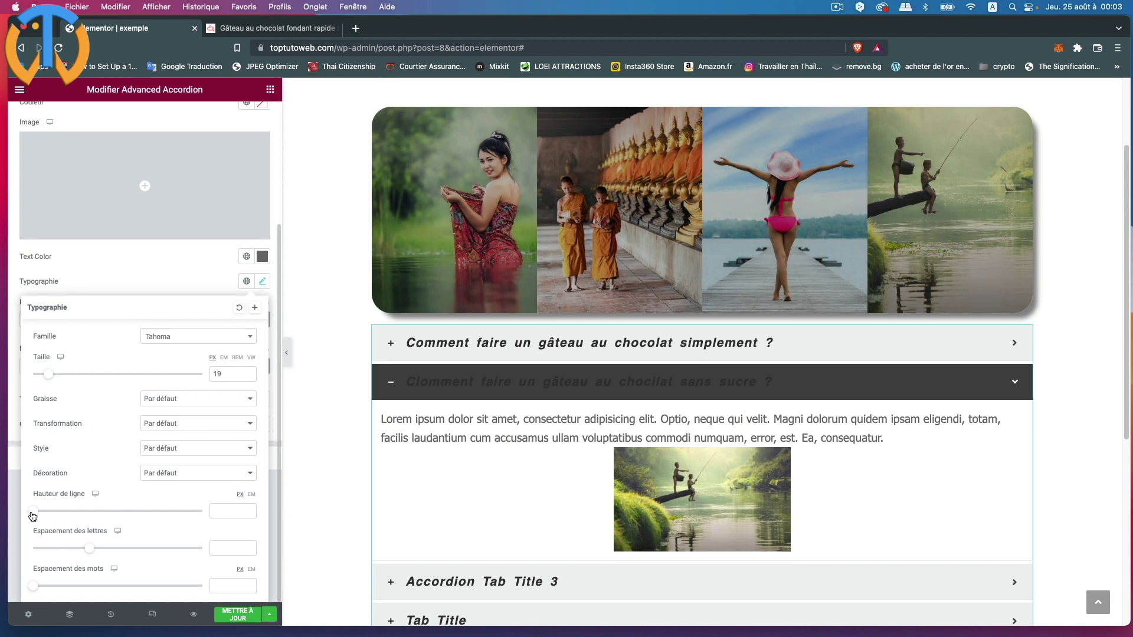
left_click_drag(33, 515, 98, 548)
left_click_drag(39, 586, 40, 586)
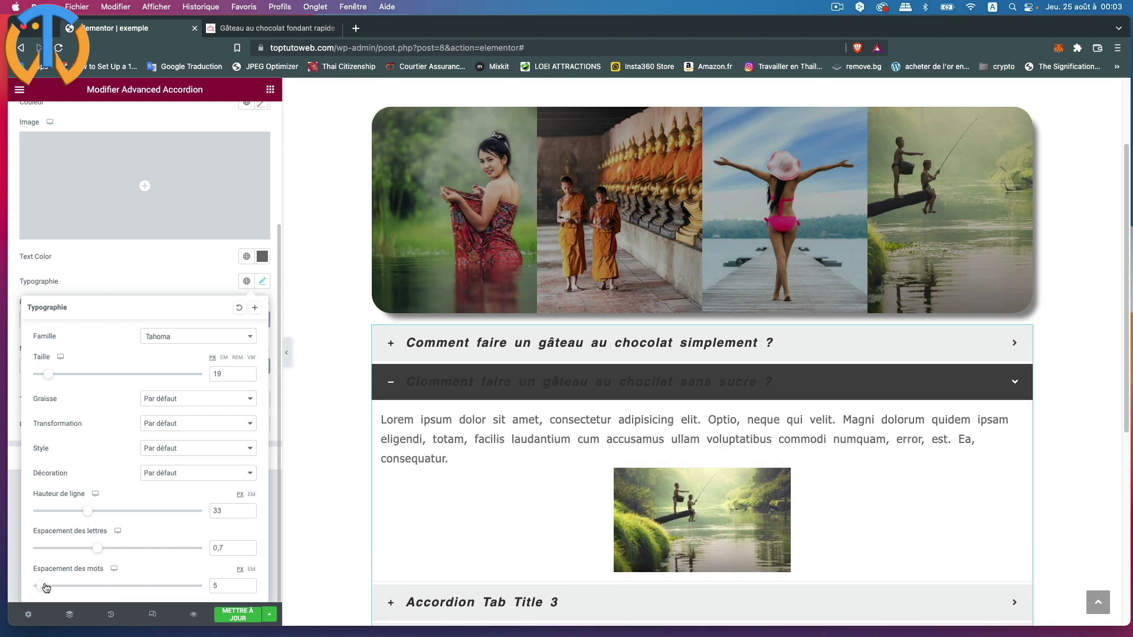
left_click(129, 271)
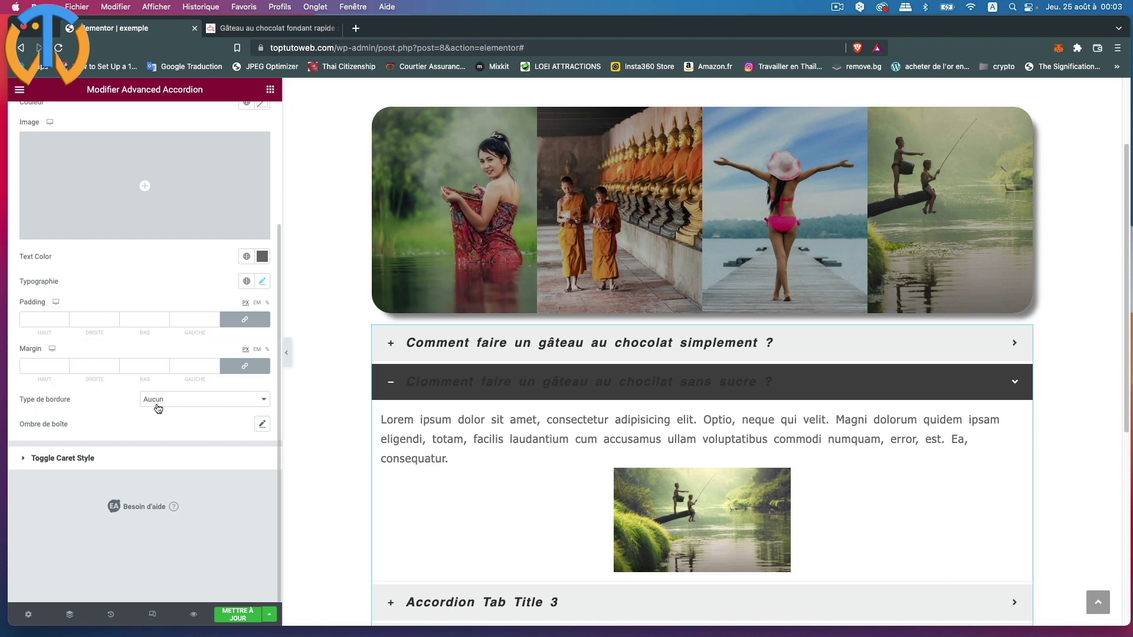
- Enlarge the accordion's toggle caret icons to a size of 30
scroll(59, 242, "up", 5)
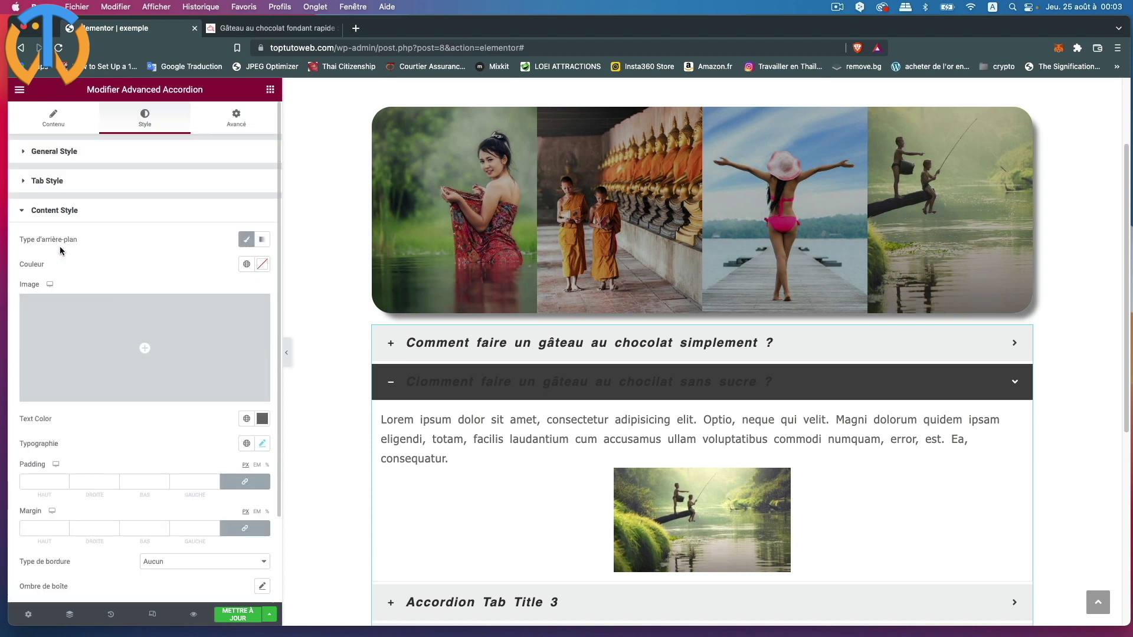
left_click(23, 211)
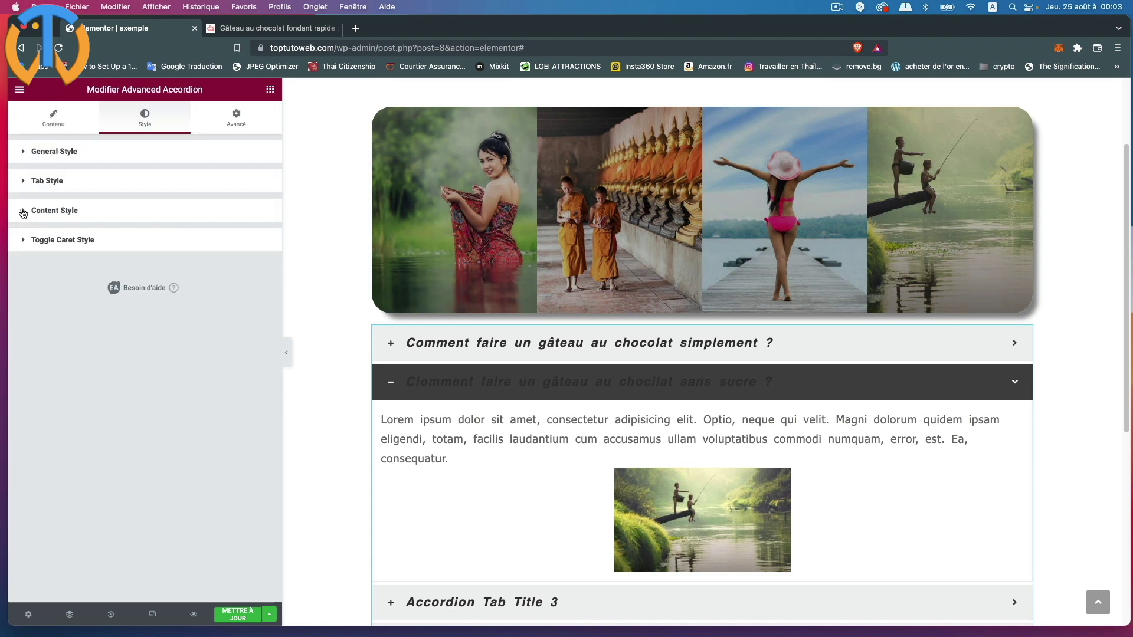
left_click(20, 240)
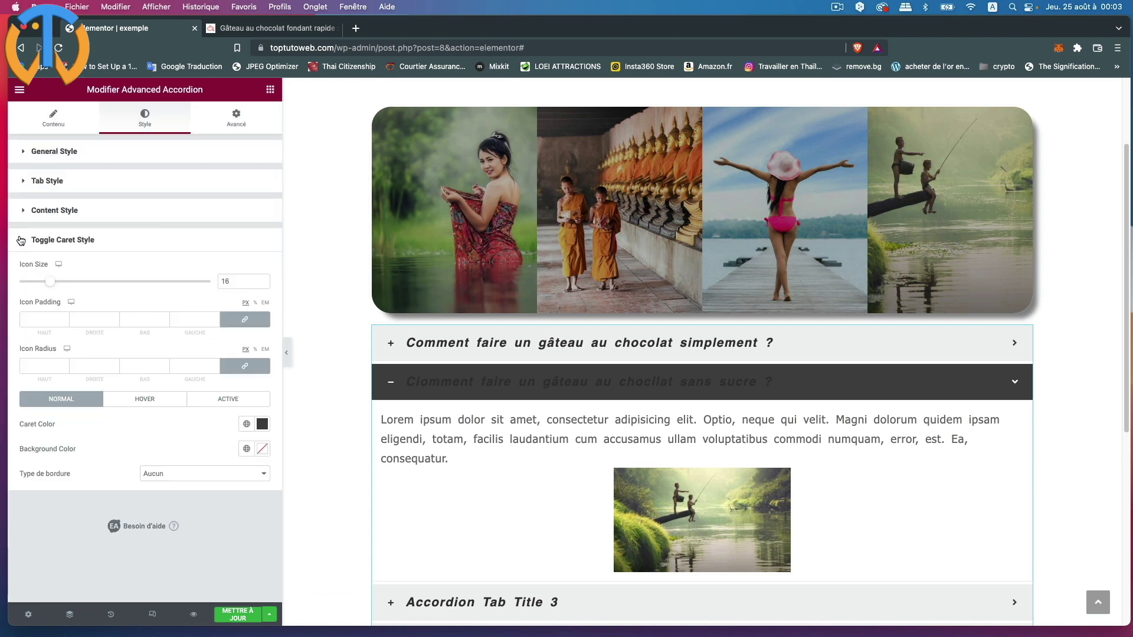
left_click_drag(69, 282, 102, 282)
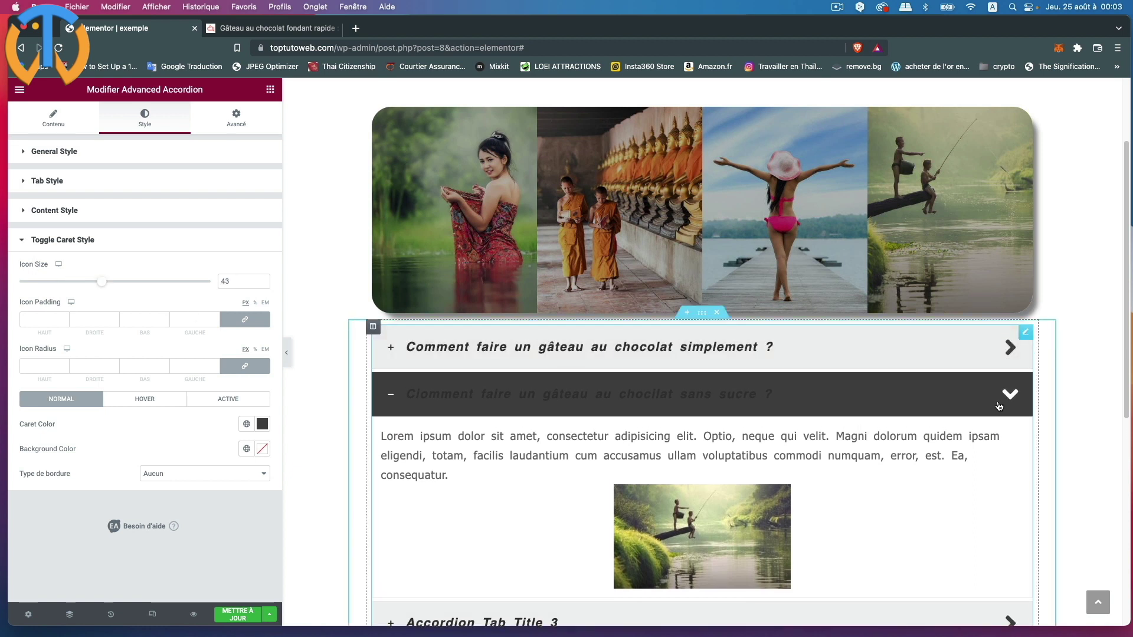
left_click_drag(102, 286, 77, 285)
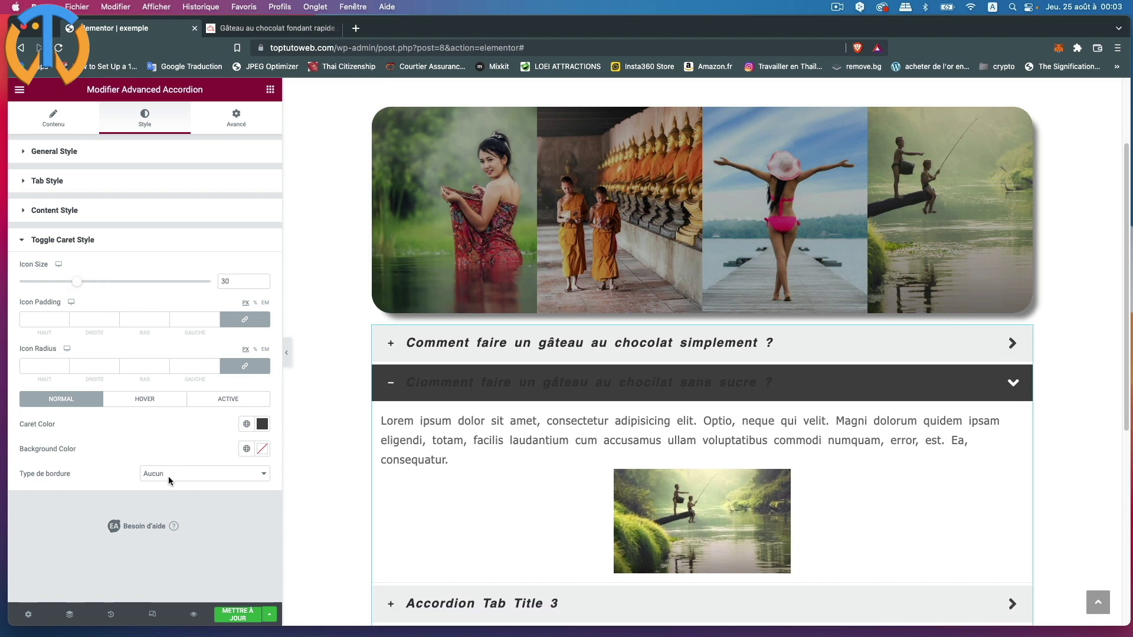
left_click(23, 240)
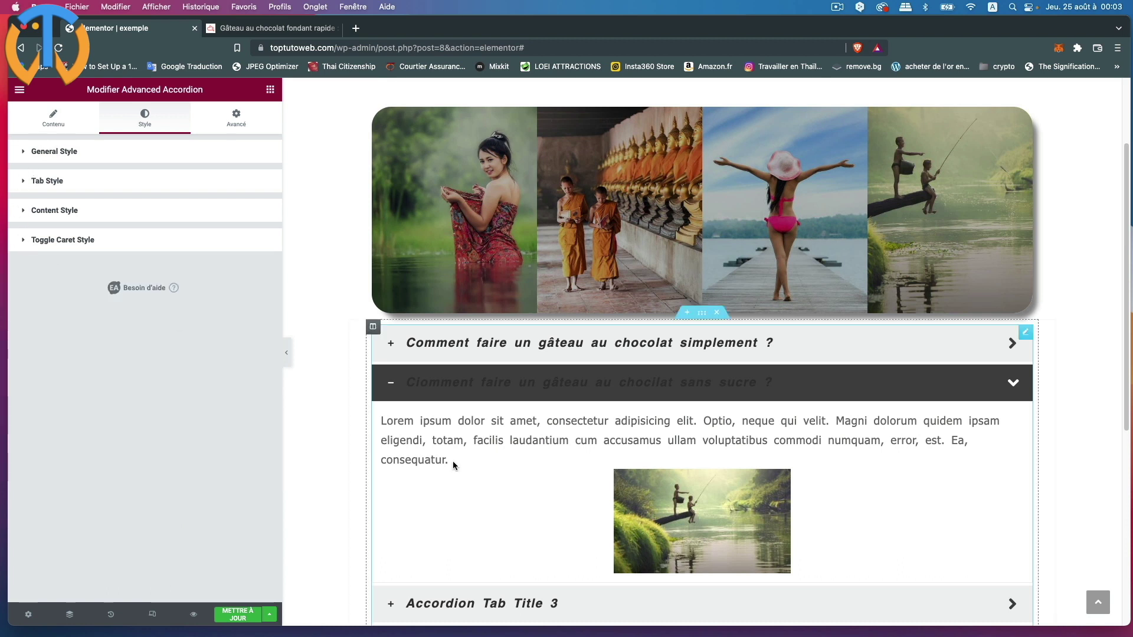
- Expand the first question and review how its recipe content looks with the new typography and carets
scroll(452, 462, "down", 1)
left_click(500, 329)
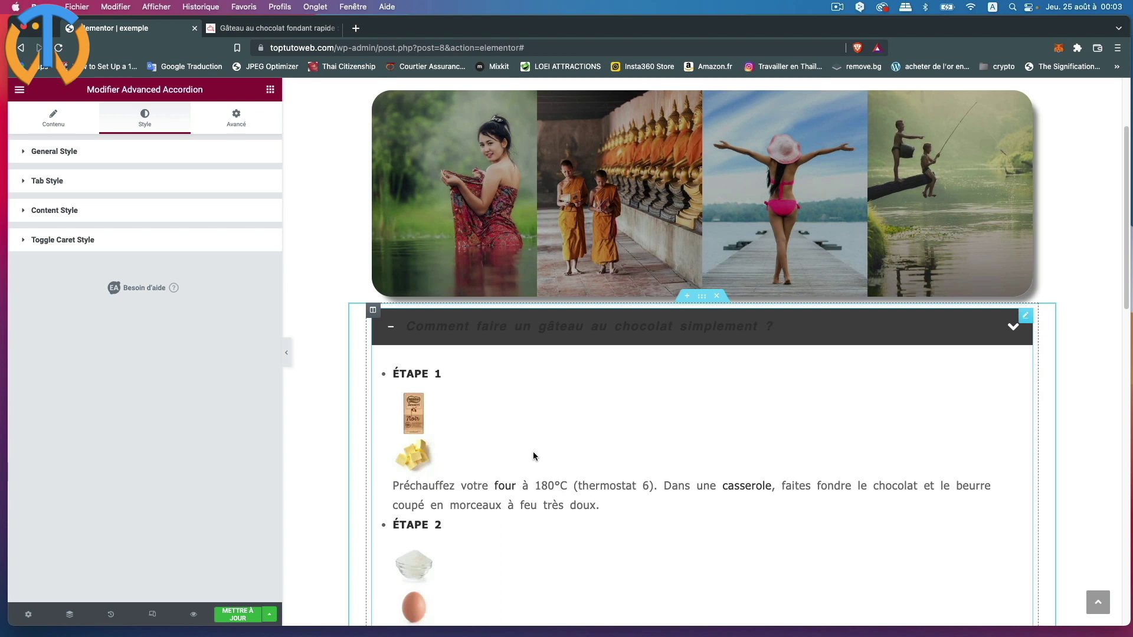
scroll(533, 452, "down", 10)
scroll(532, 462, "up", 6)
scroll(531, 459, "up", 8)
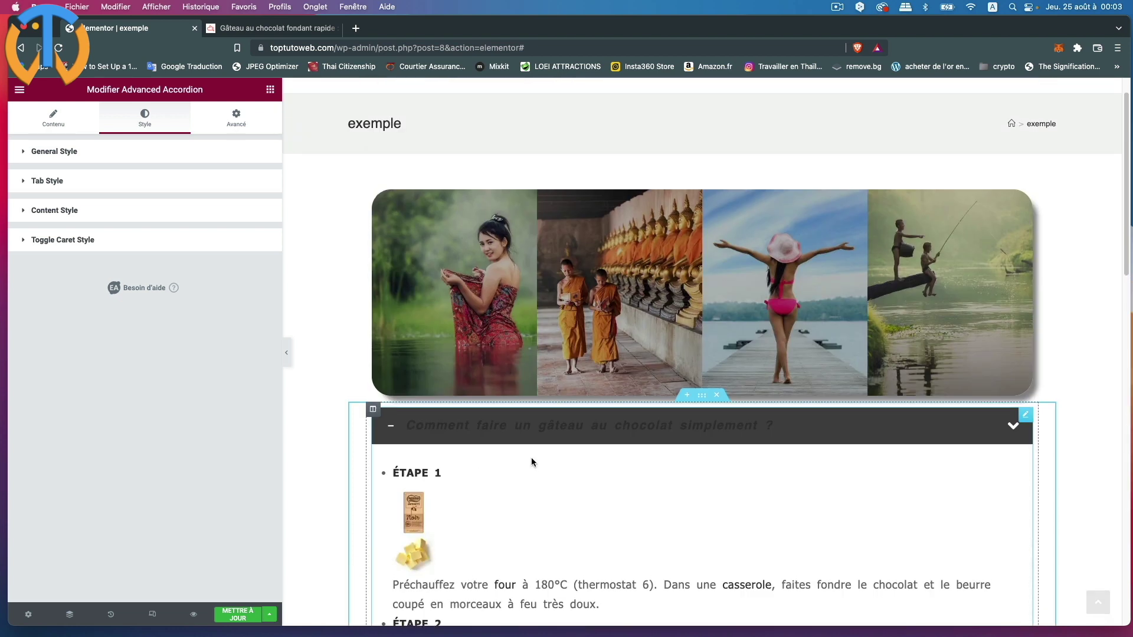
scroll(529, 459, "down", 4)
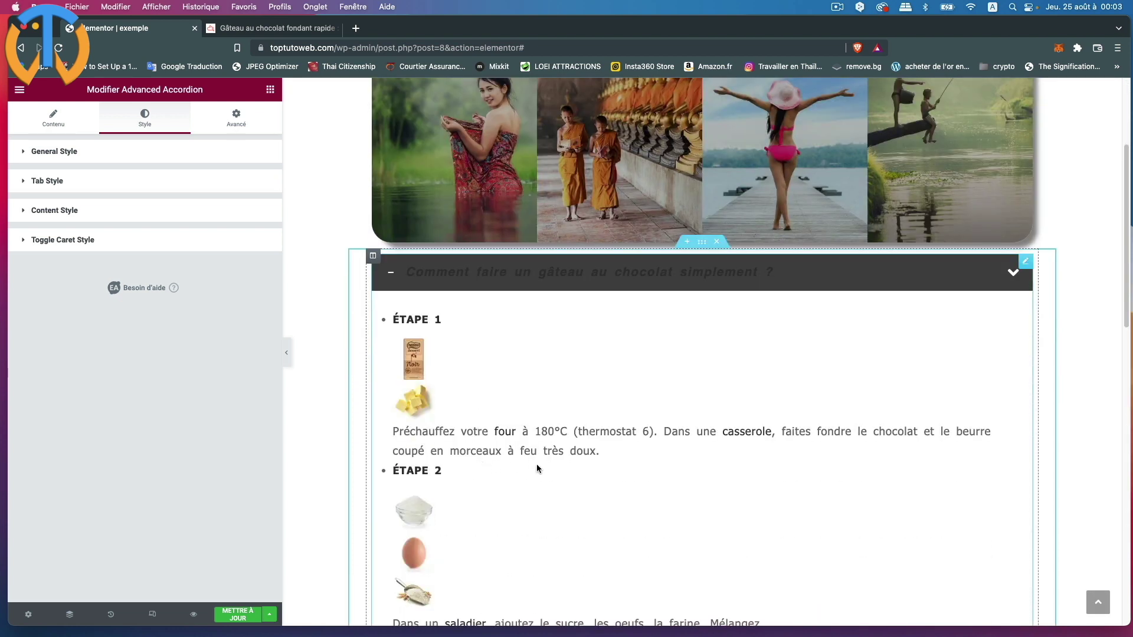
- Preview the Slide In Left entrance animation on the accordion and set its entrance animation to Slide In Up
left_click(237, 117)
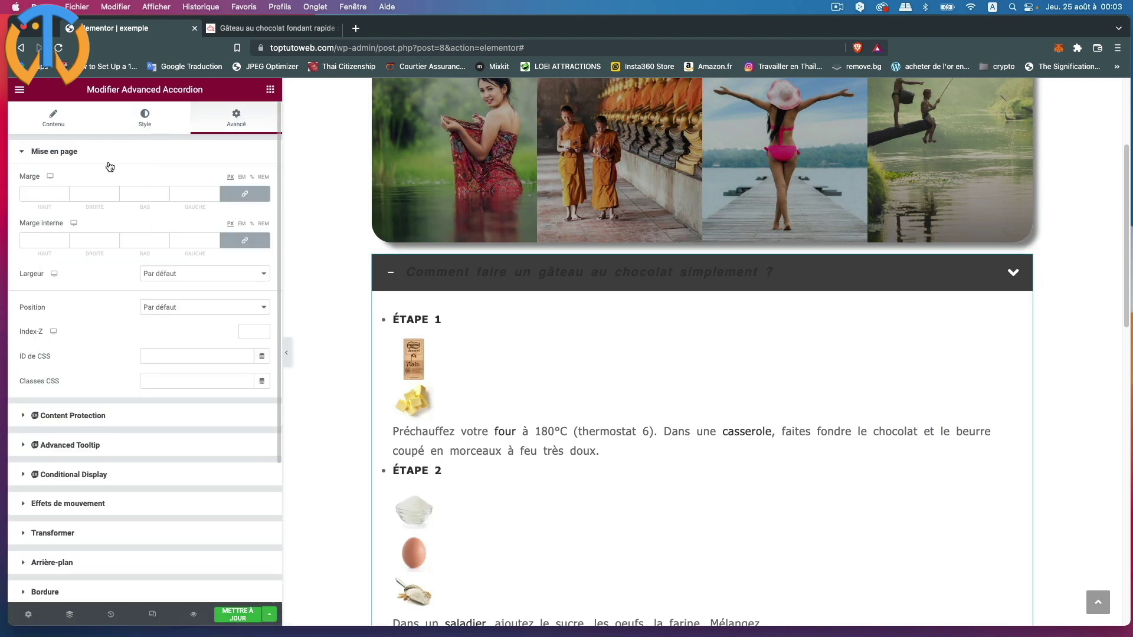
scroll(118, 445, "down", 6)
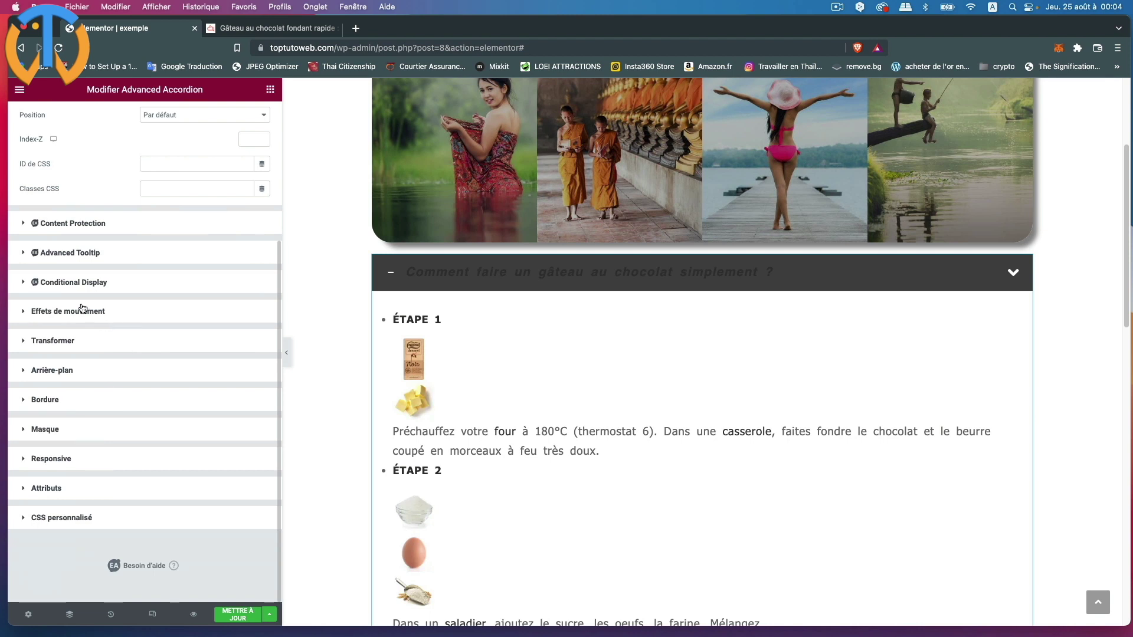
left_click(23, 311)
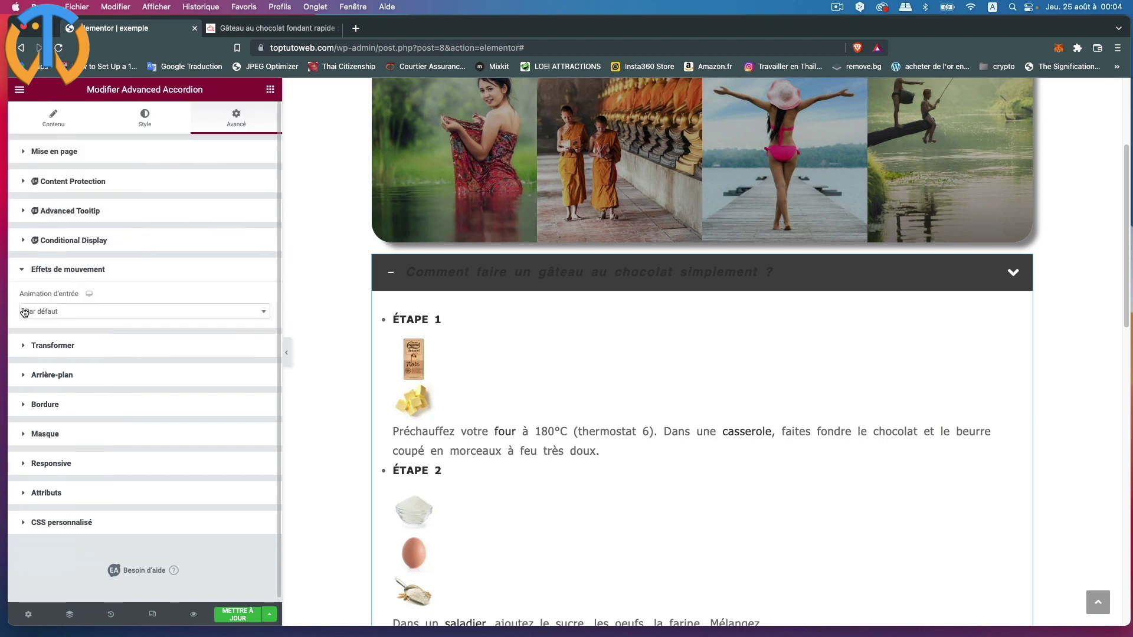
left_click(82, 311)
scroll(116, 400, "down", 3)
scroll(116, 400, "down", 1)
scroll(116, 400, "down", 1)
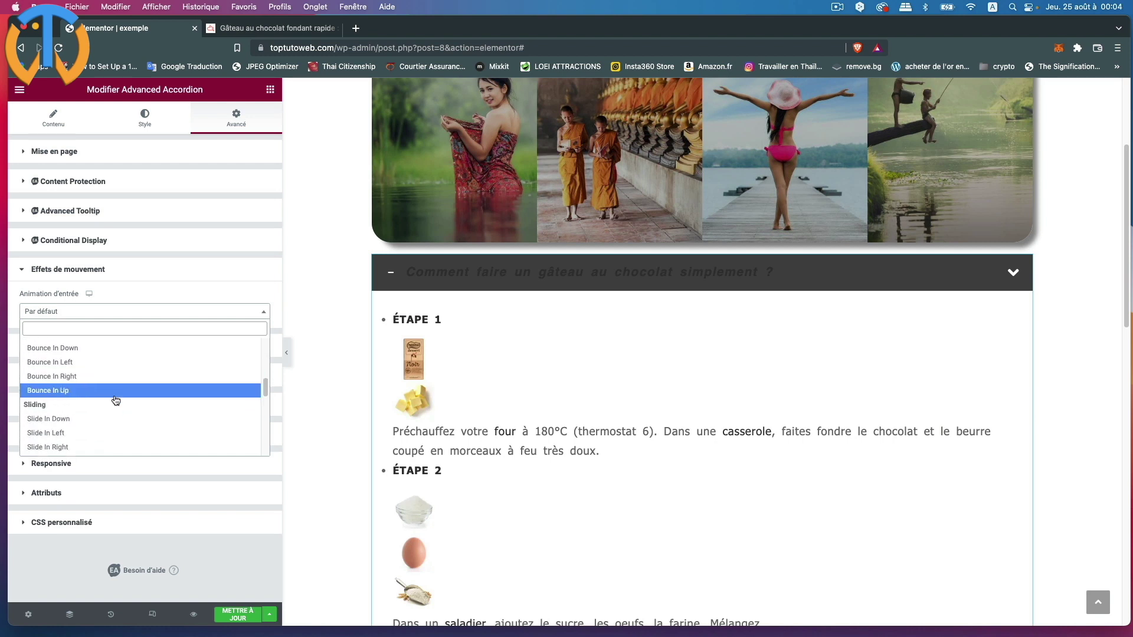
left_click(70, 432)
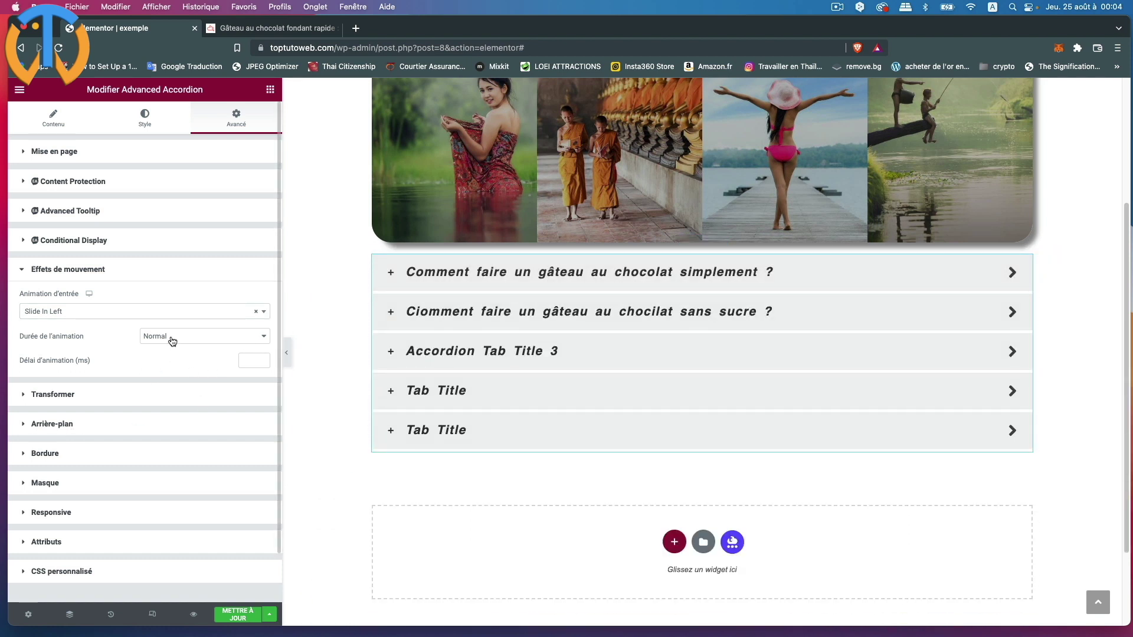
left_click(133, 317)
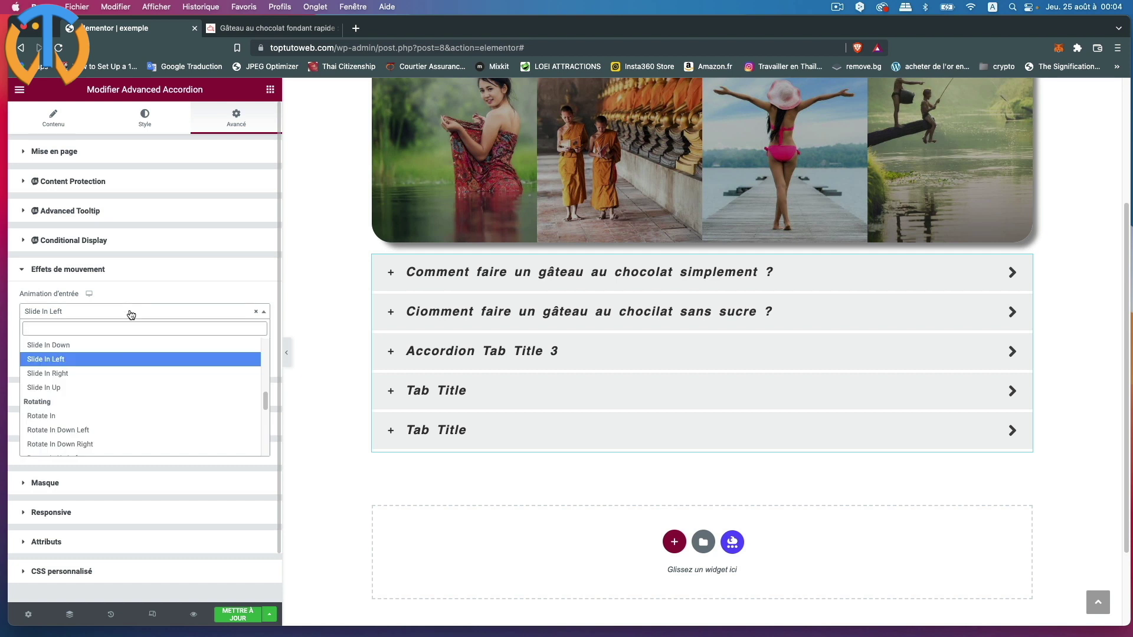
left_click(92, 394)
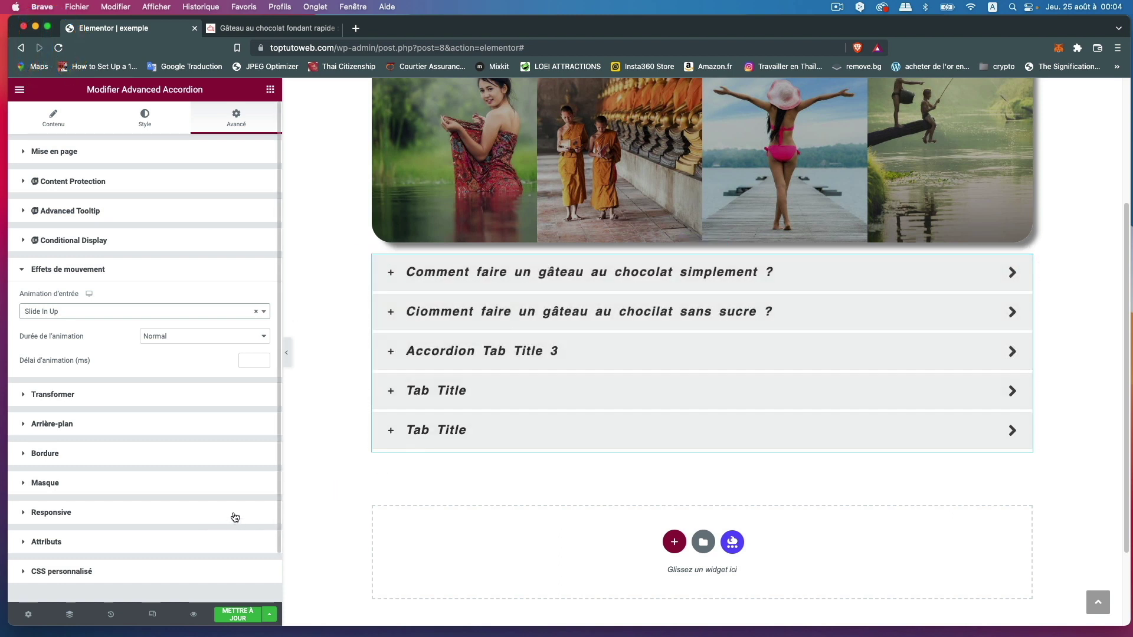
scroll(391, 435, "up", 3)
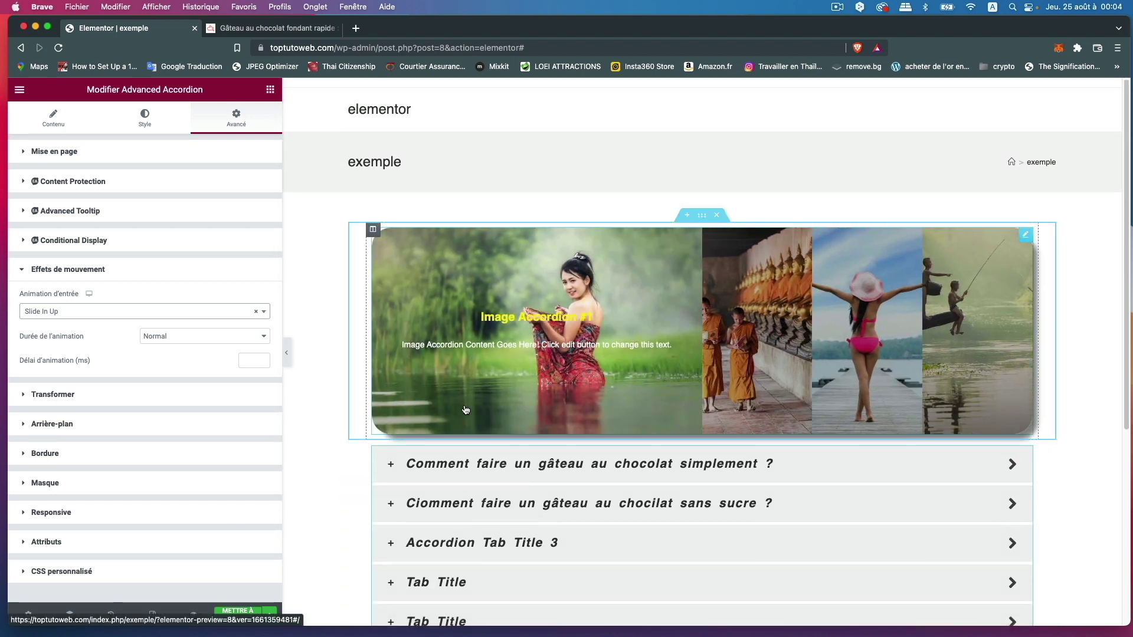
scroll(460, 413, "down", 5)
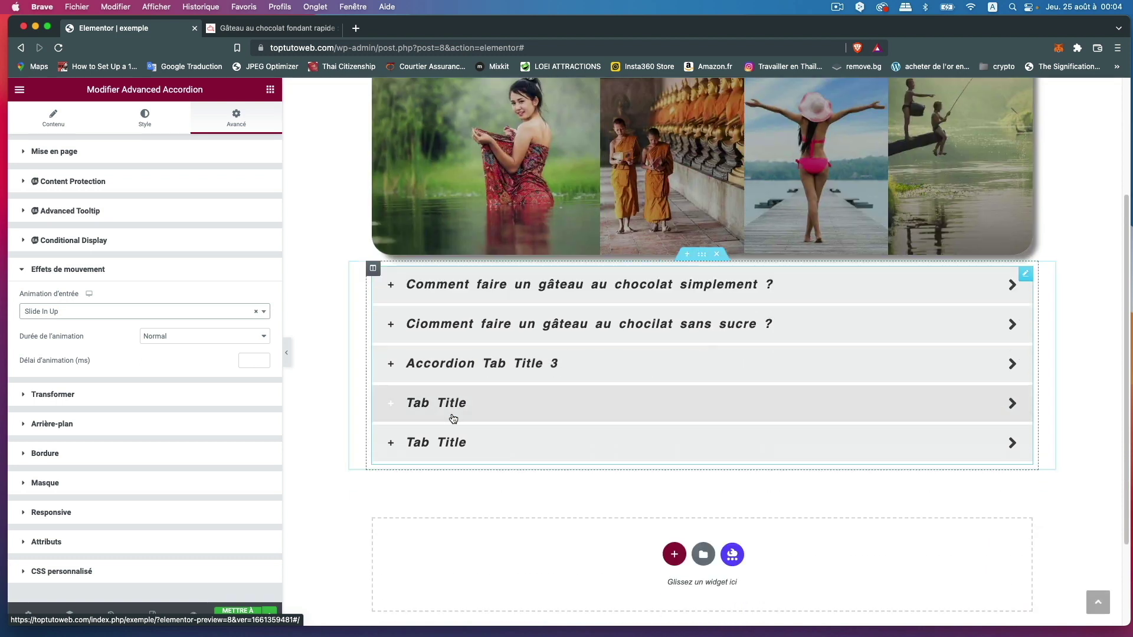